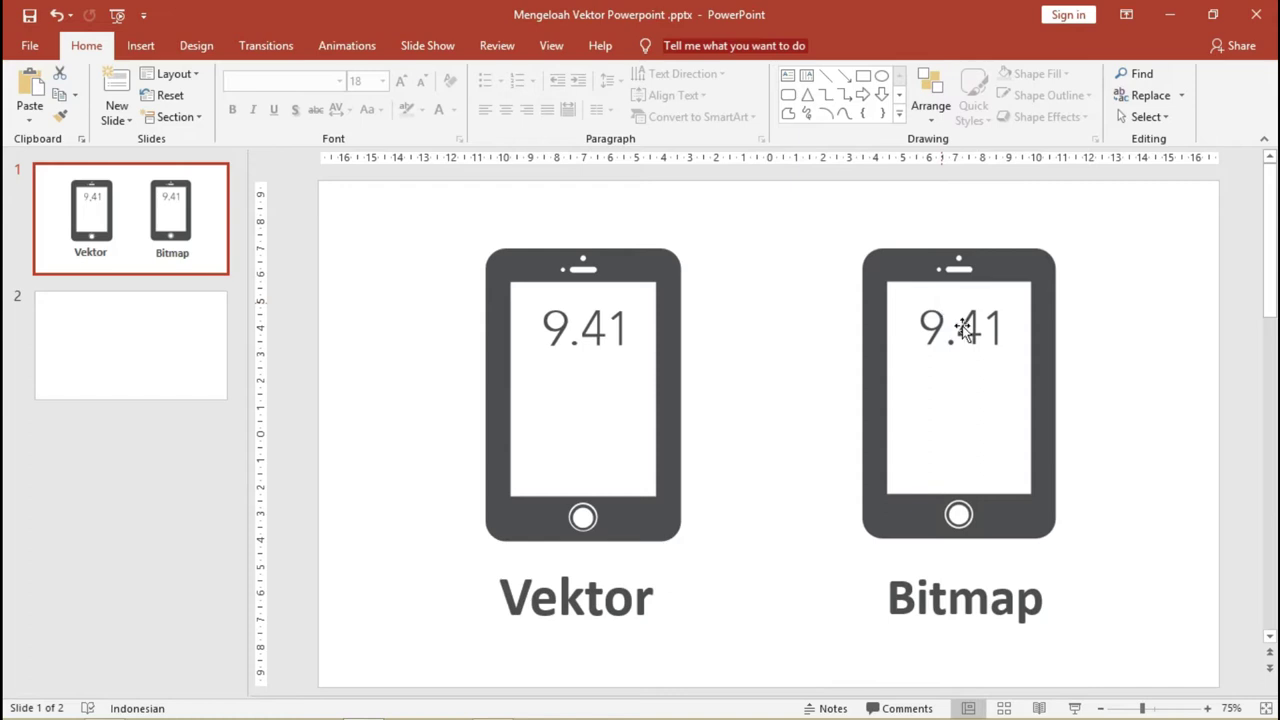
# Step: Compare the Vektor phone icon and the Bitmap phone picture by selecting each in turn
pyautogui.click(645, 266)
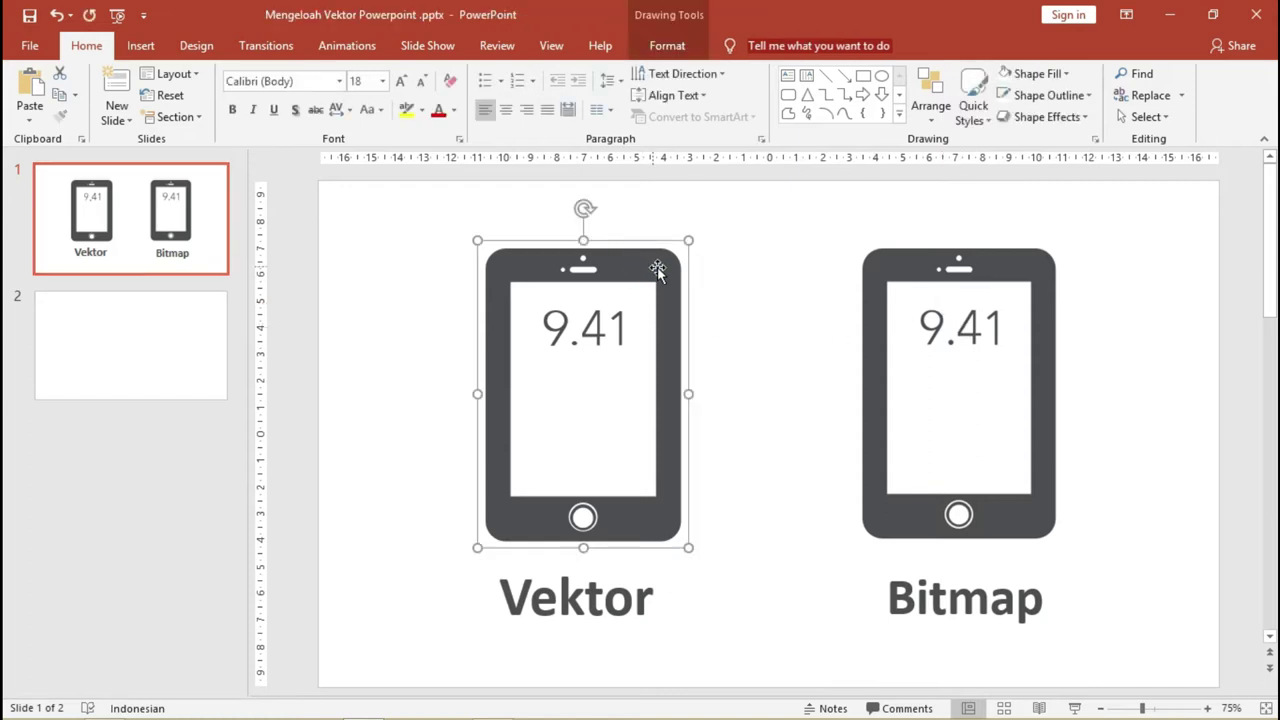
pyautogui.click(874, 270)
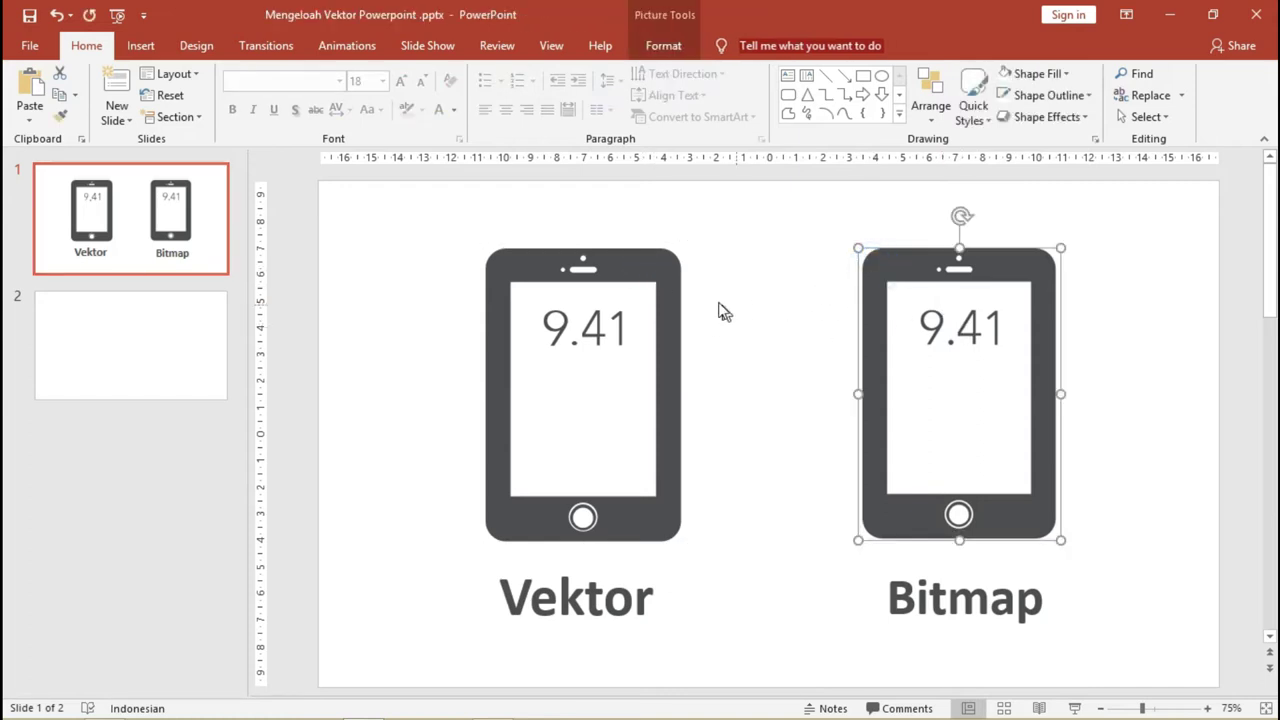
pyautogui.scroll(3, 722, 310)
pyautogui.scroll(-3, 722, 310)
pyautogui.click(1110, 265)
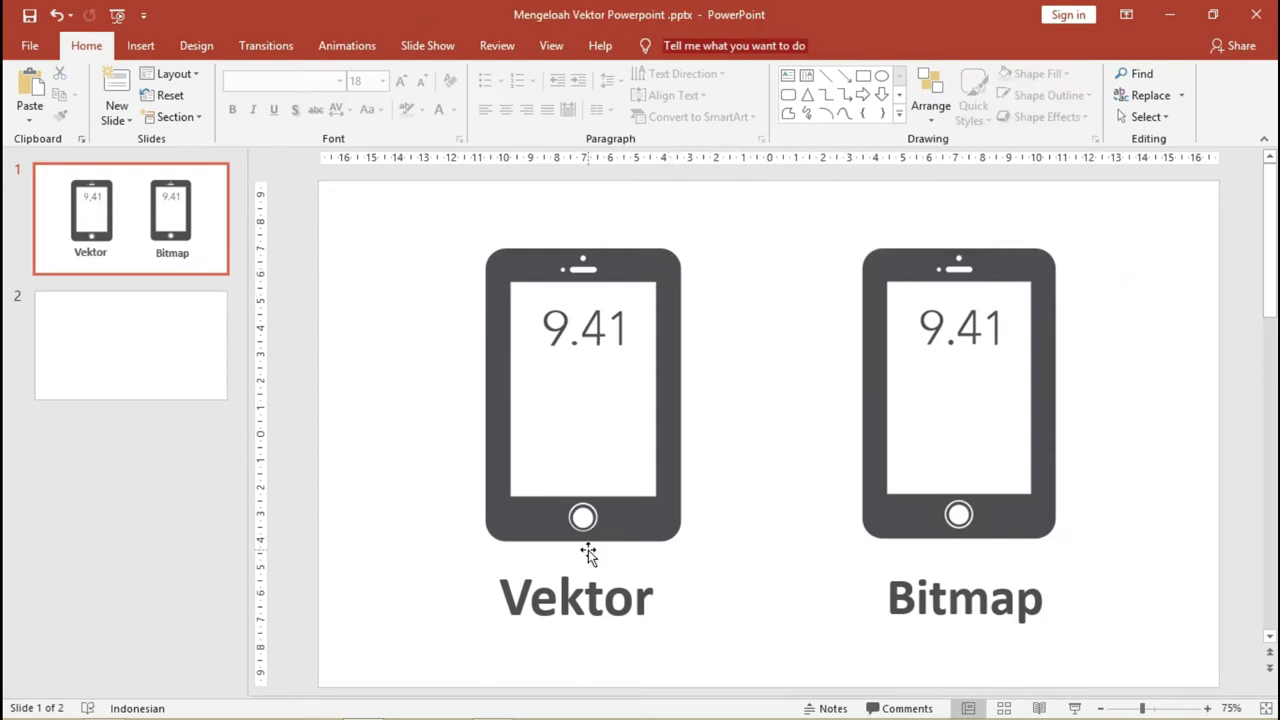
pyautogui.click(623, 256)
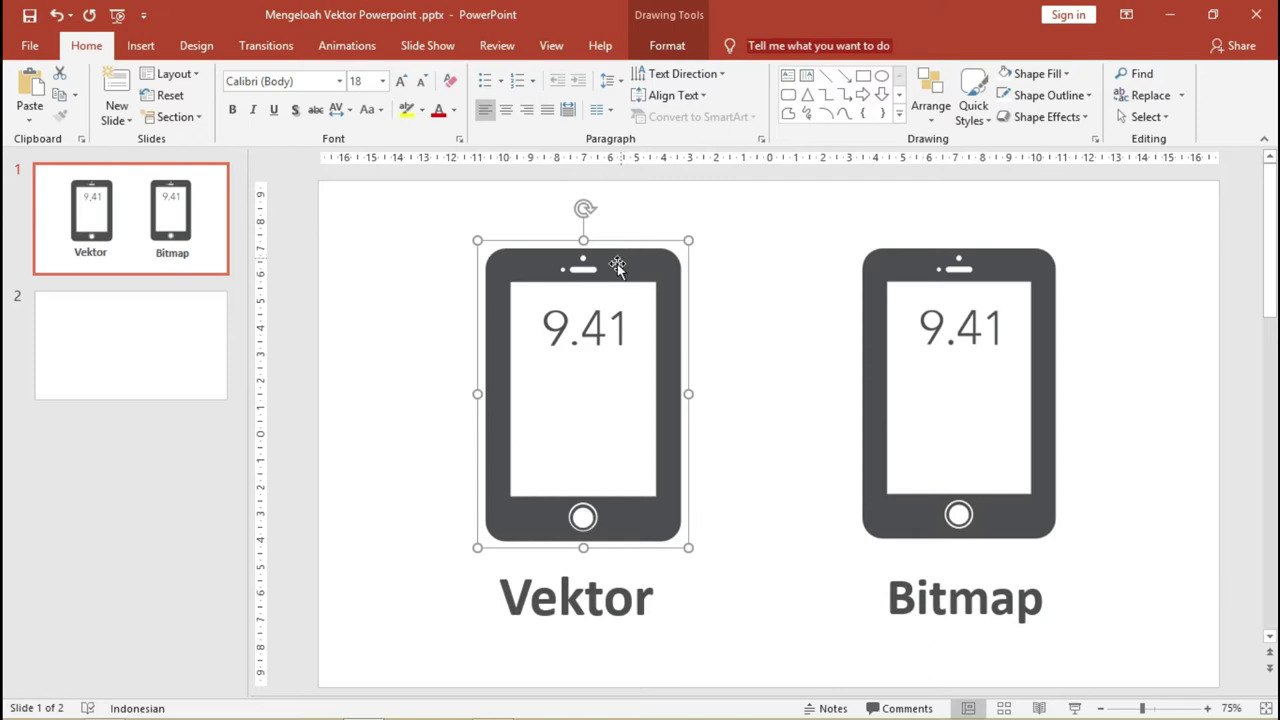
# Step: Ungroup the Vektor phone into separate shapes, then scroll down to slide 2
pyautogui.rightClick(618, 264)
pyautogui.moveTo(704, 375)
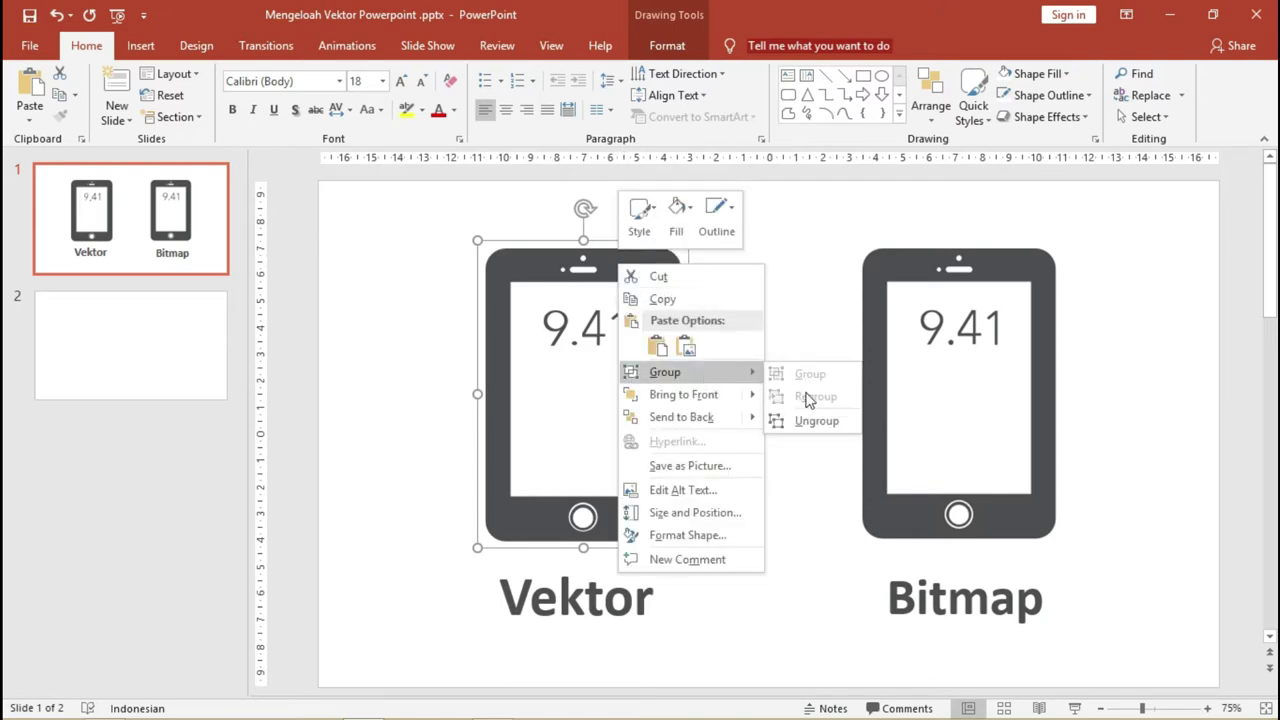
pyautogui.click(810, 425)
pyautogui.click(749, 303)
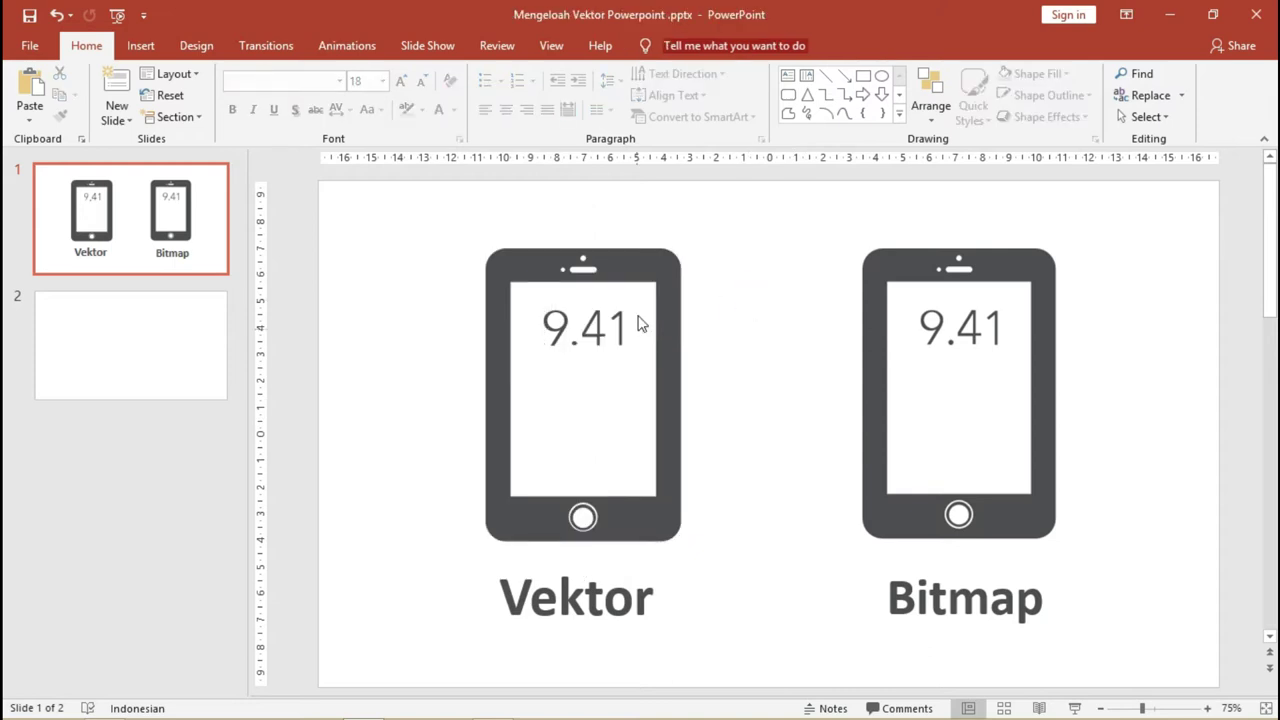
pyautogui.scroll(3, 637, 318)
pyautogui.scroll(-5, 480, 330)
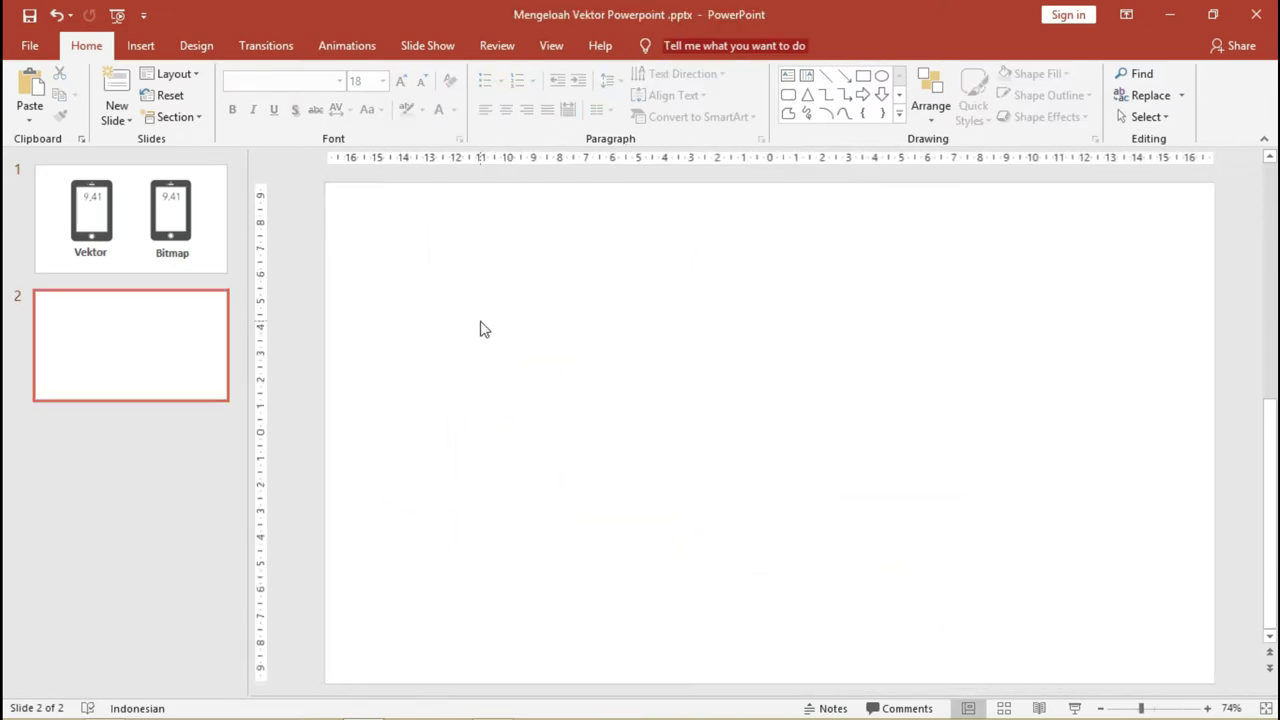
# Step: On slide 1, drag the Vektor phone's digit 4 onto the 9, then undo the move
pyautogui.scroll(-5, 480, 330)
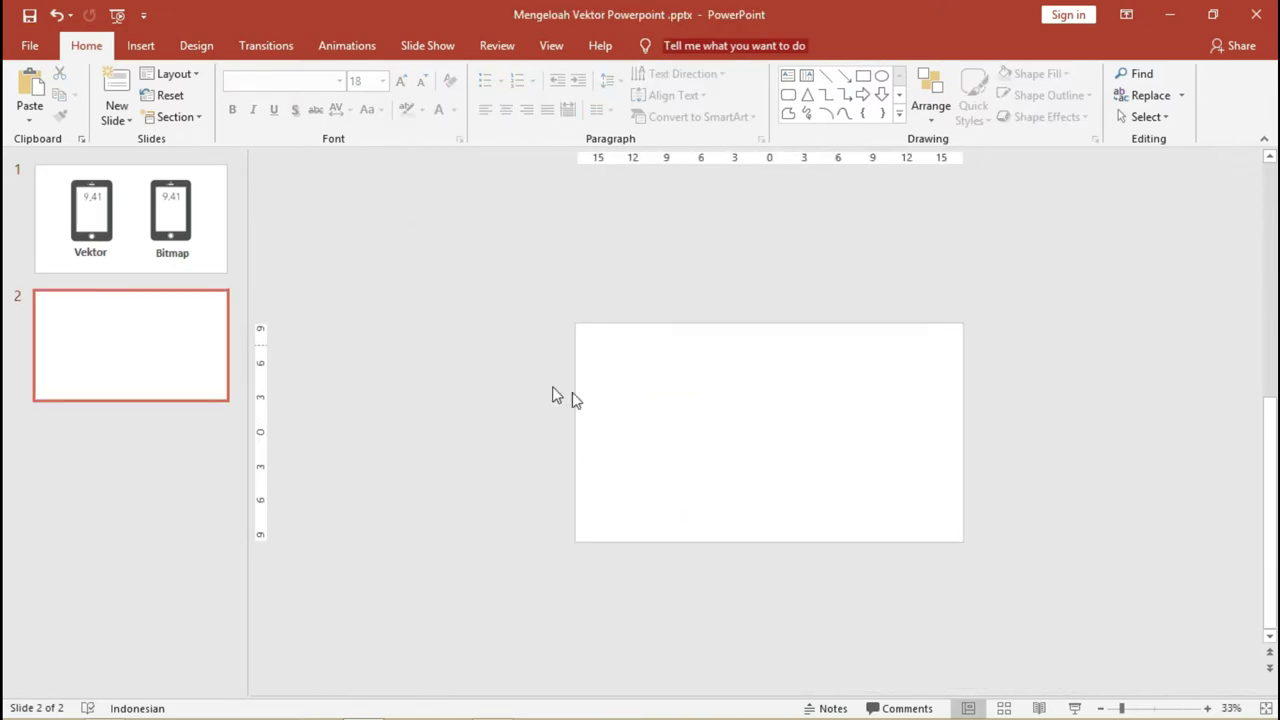
pyautogui.click(211, 223)
pyautogui.click(717, 362)
pyautogui.scroll(5, 718, 366)
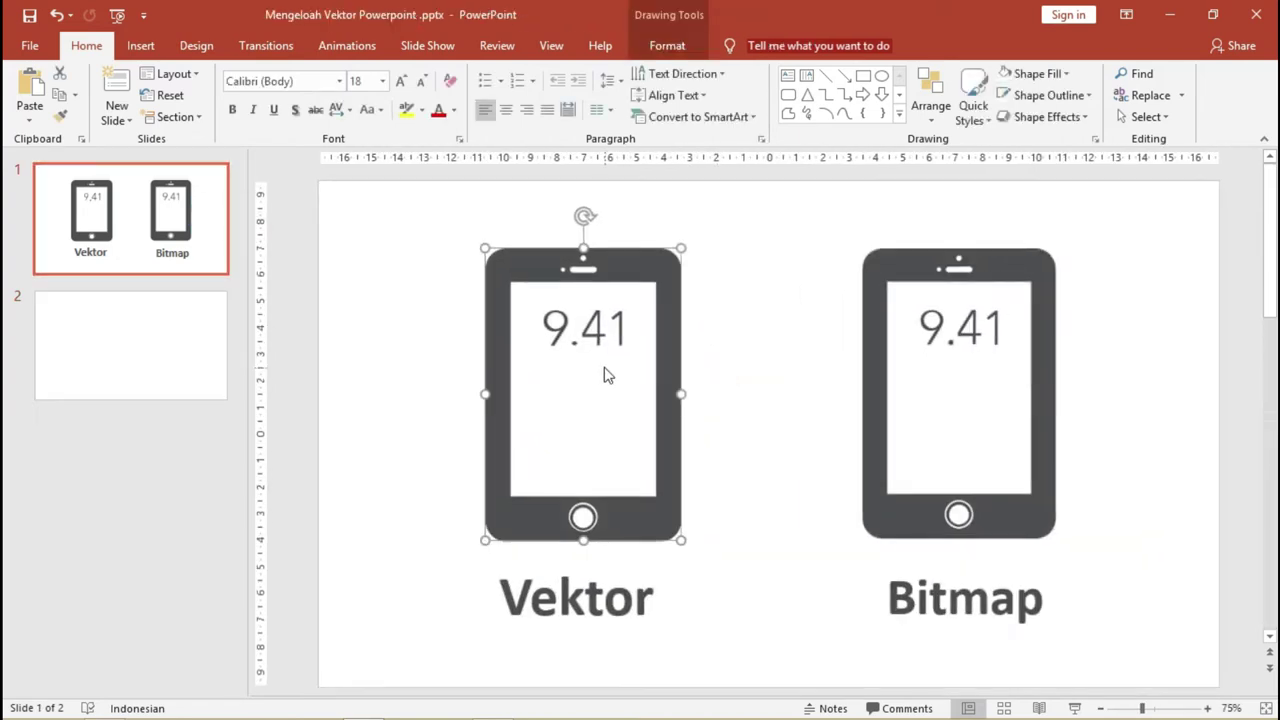
pyautogui.click(692, 318)
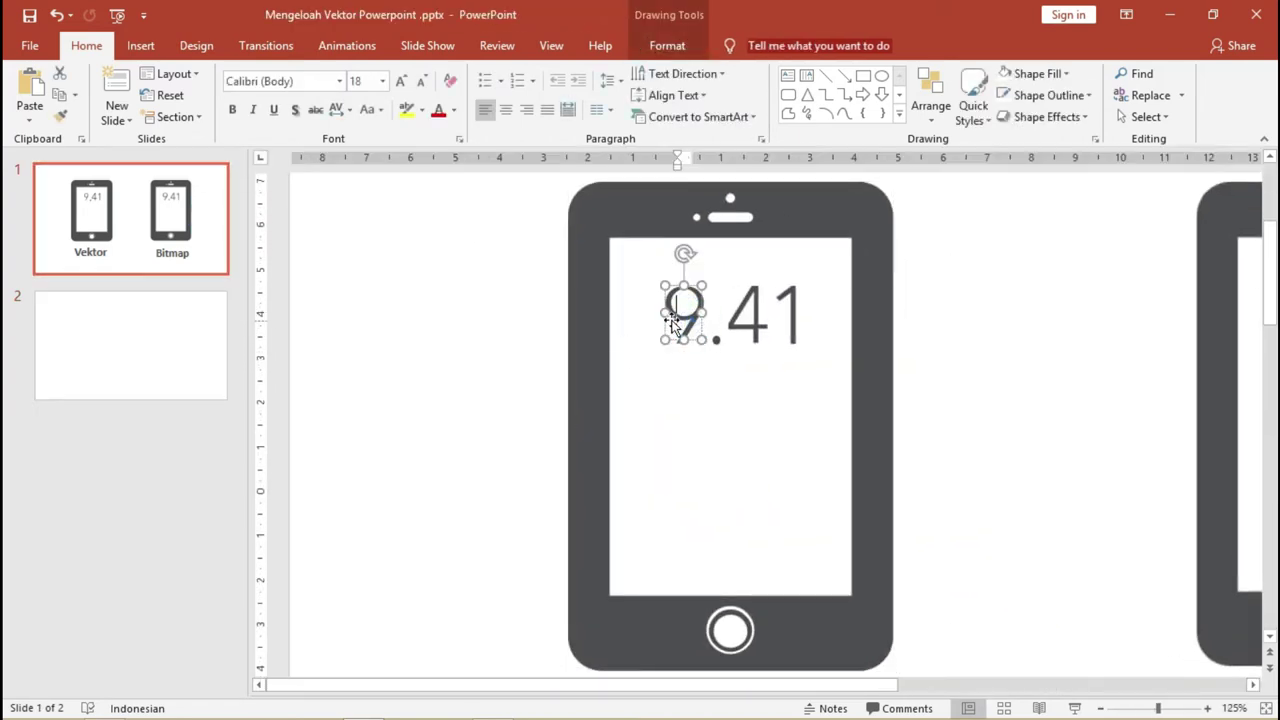
pyautogui.click(748, 312)
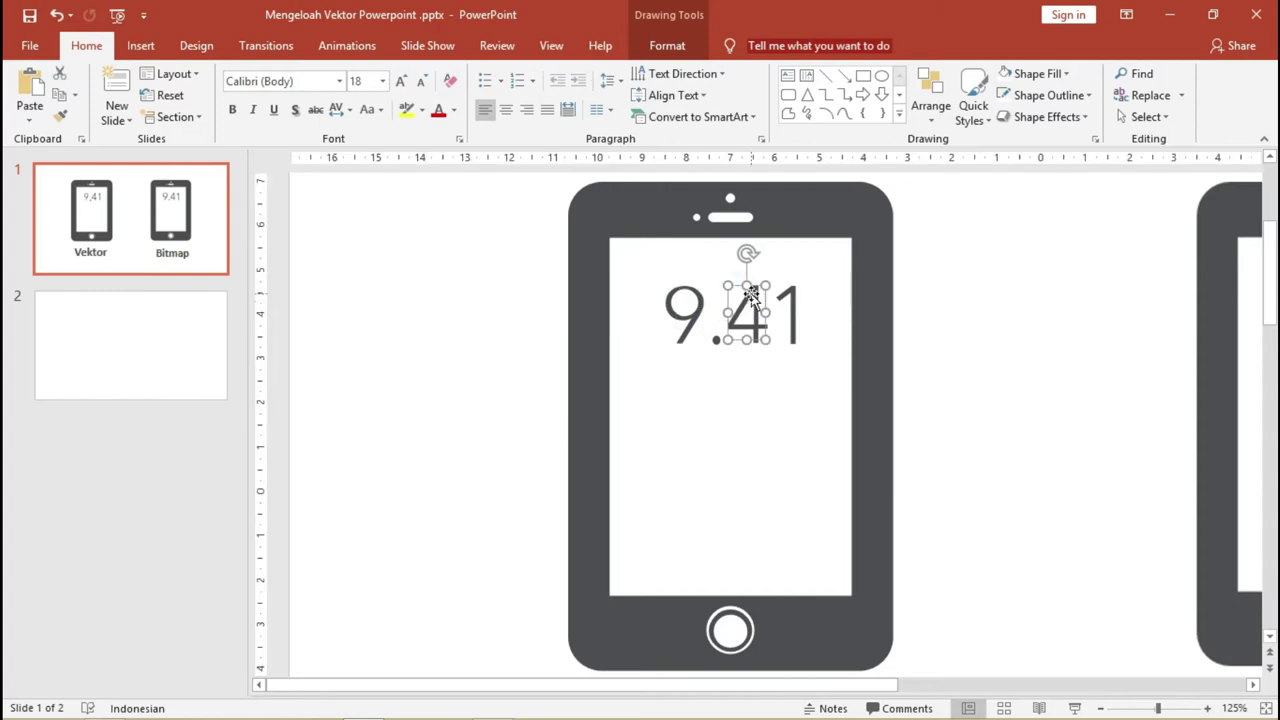
pyautogui.moveTo(749, 309); pyautogui.dragTo(722, 292)
pyautogui.hotkey('ctrl', 'z')
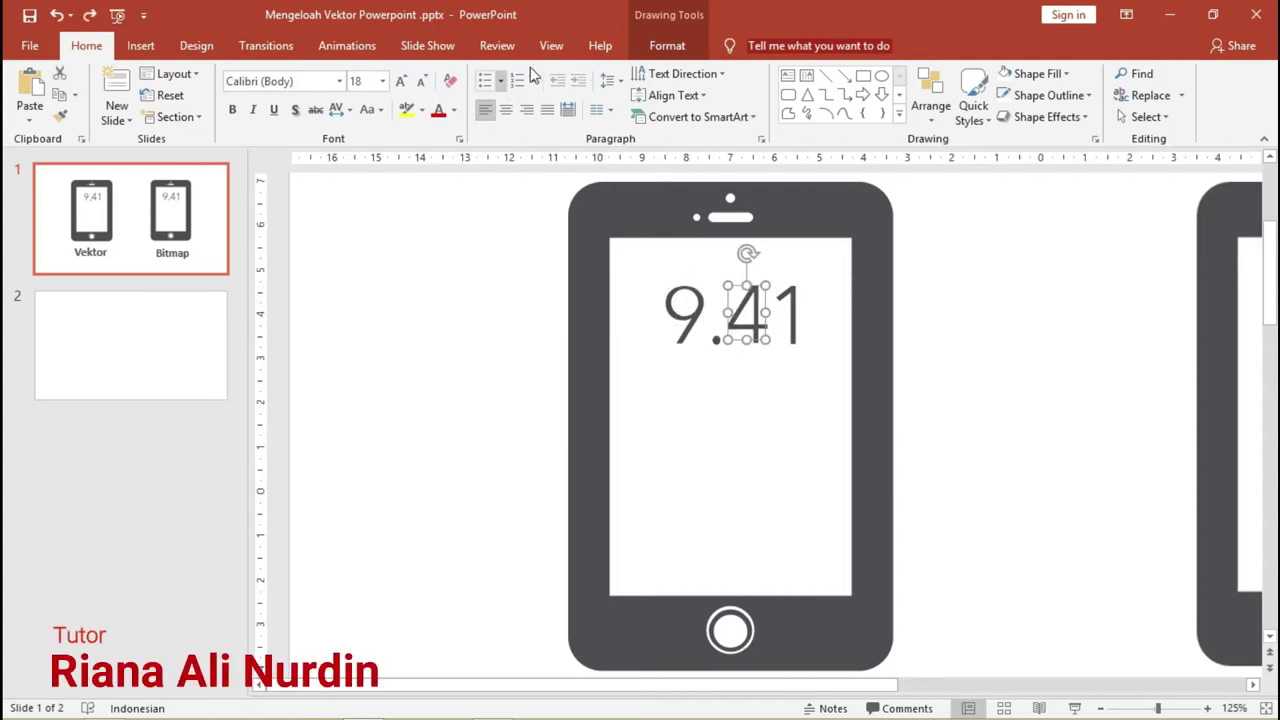
# Step: Preview Shape Fill colours for the digit 4 and the phone frame without applying any
pyautogui.click(667, 45)
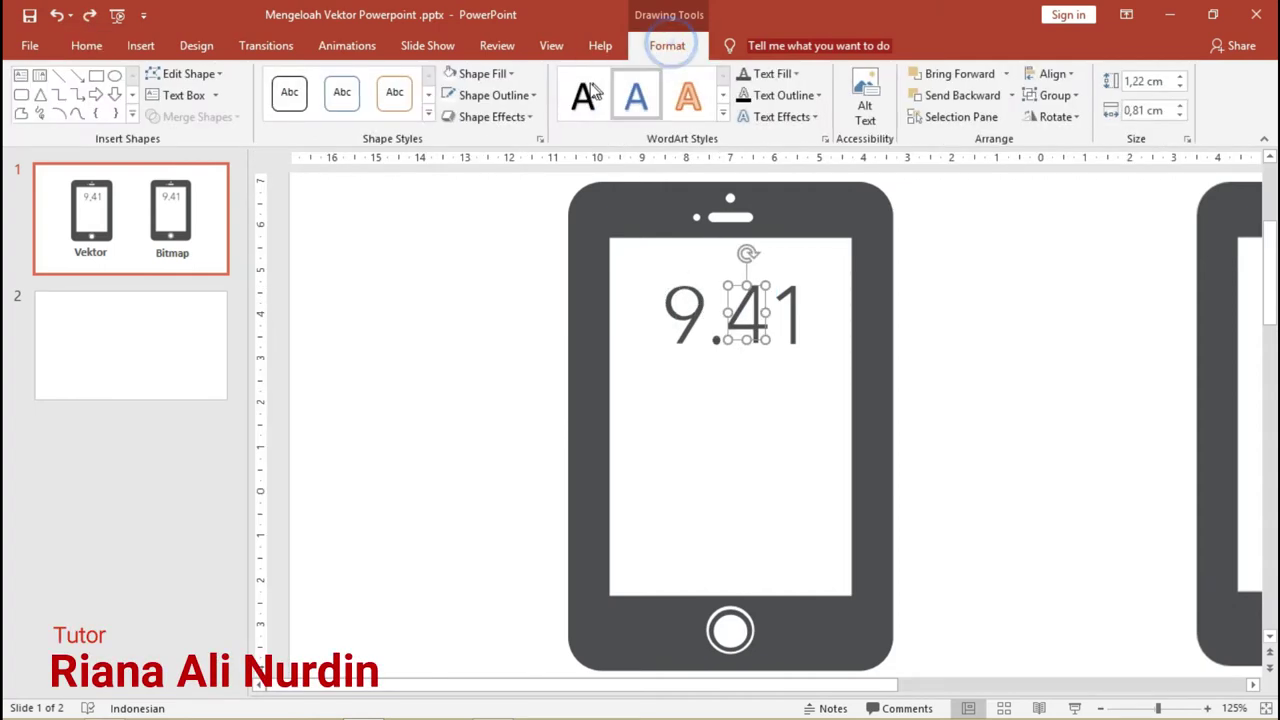
pyautogui.click(480, 73)
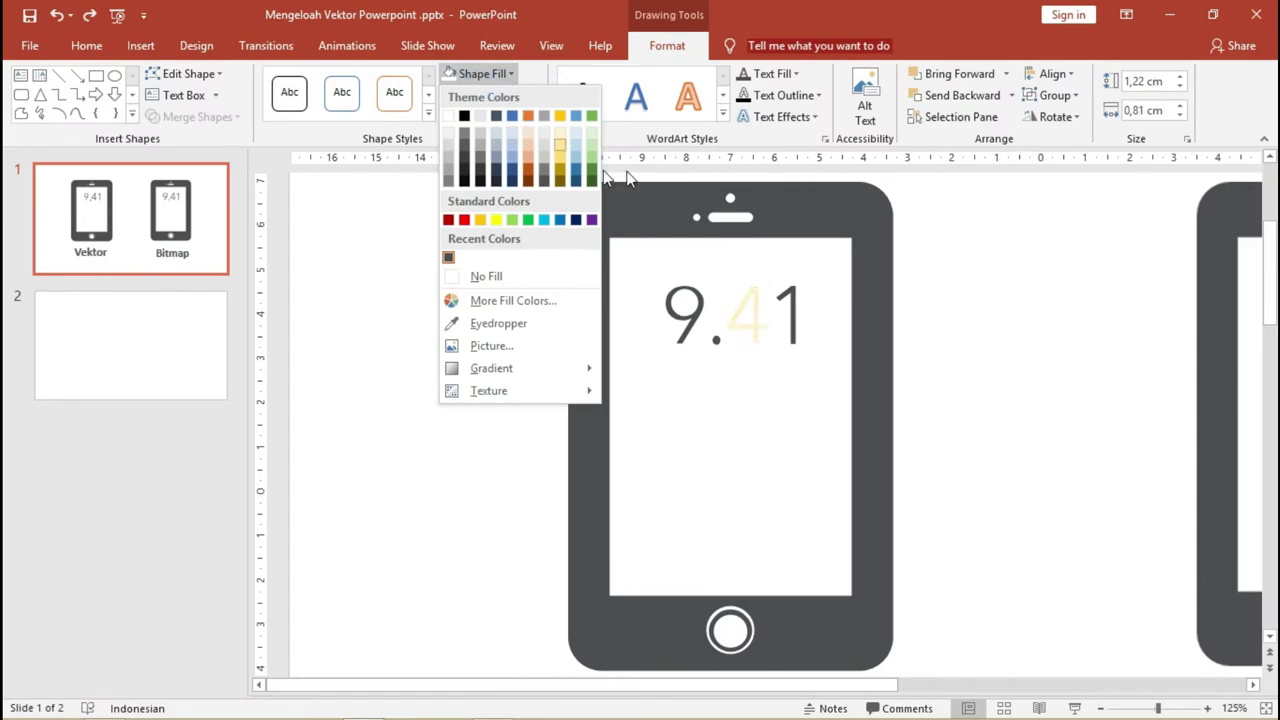
pyautogui.click(663, 188)
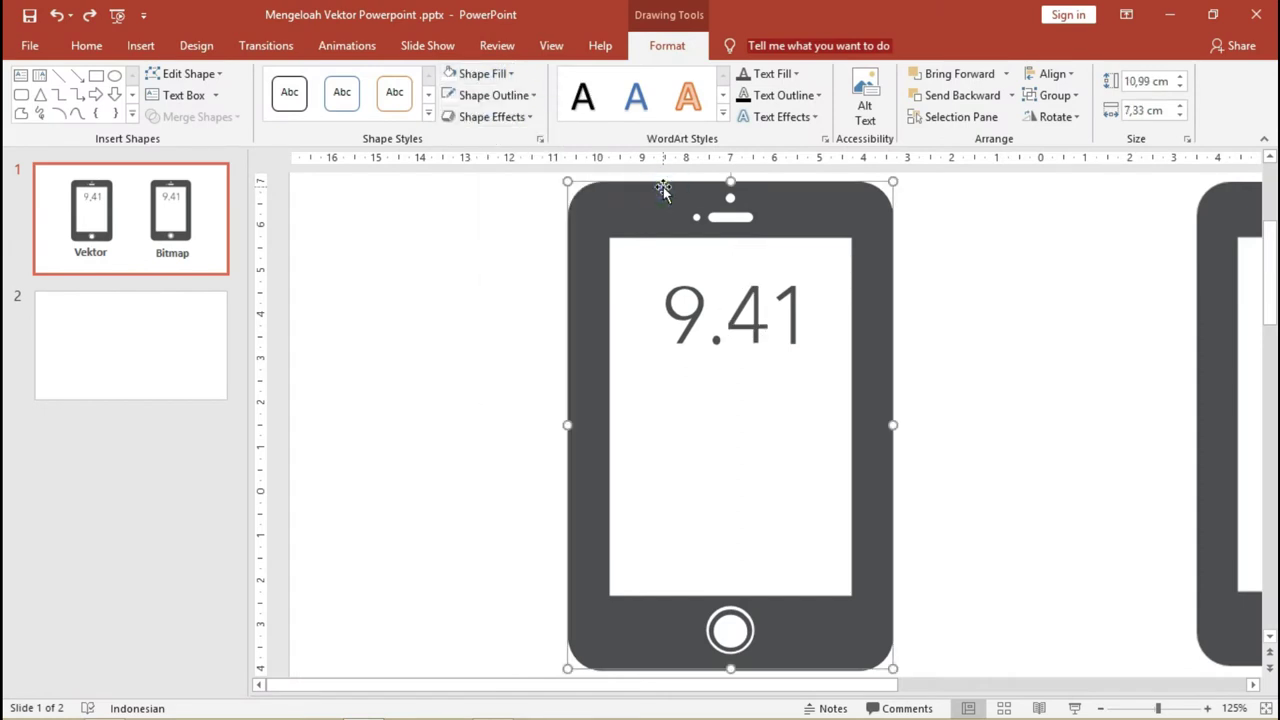
pyautogui.click(480, 73)
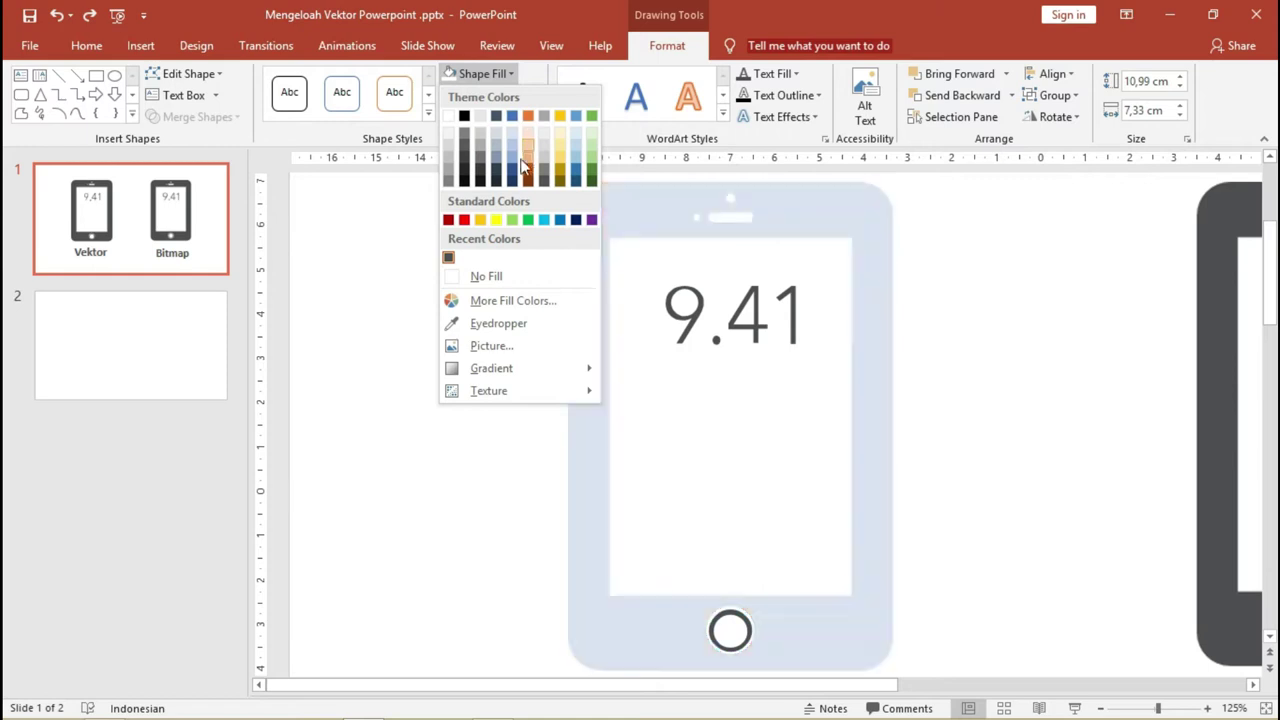
pyautogui.click(962, 266)
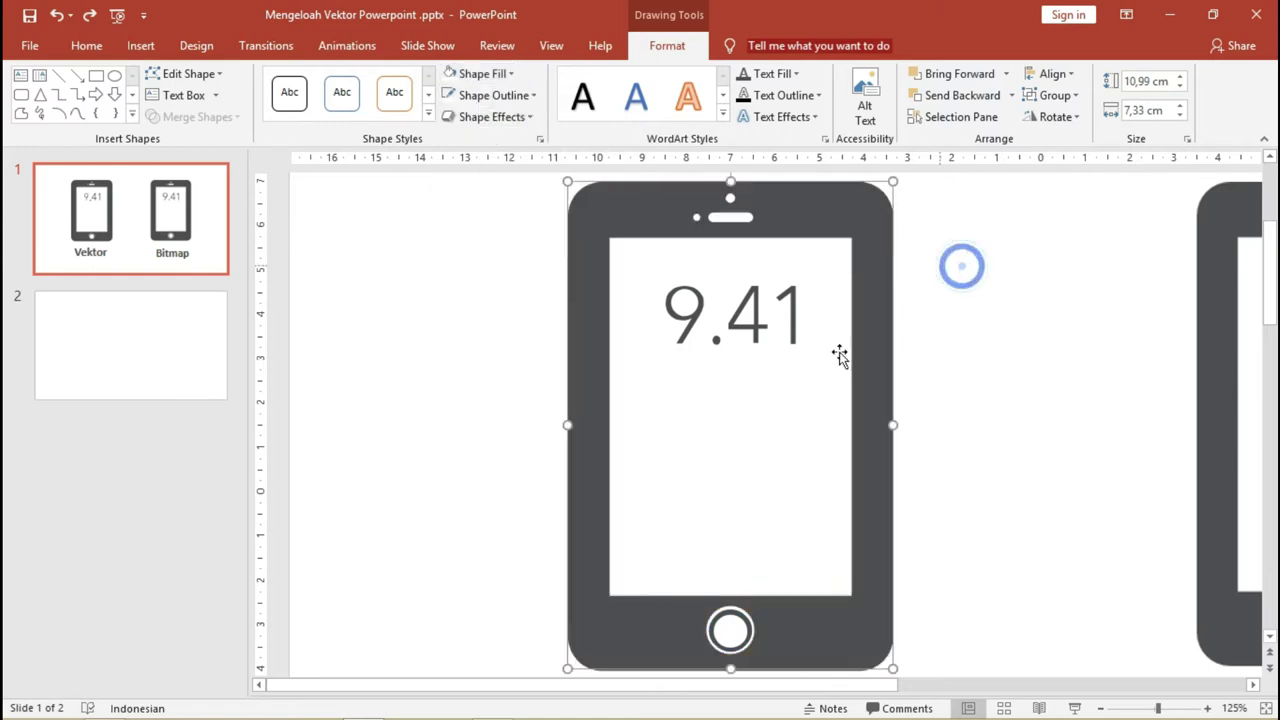
pyautogui.scroll(-3, 823, 371)
pyautogui.scroll(-2, 947, 406)
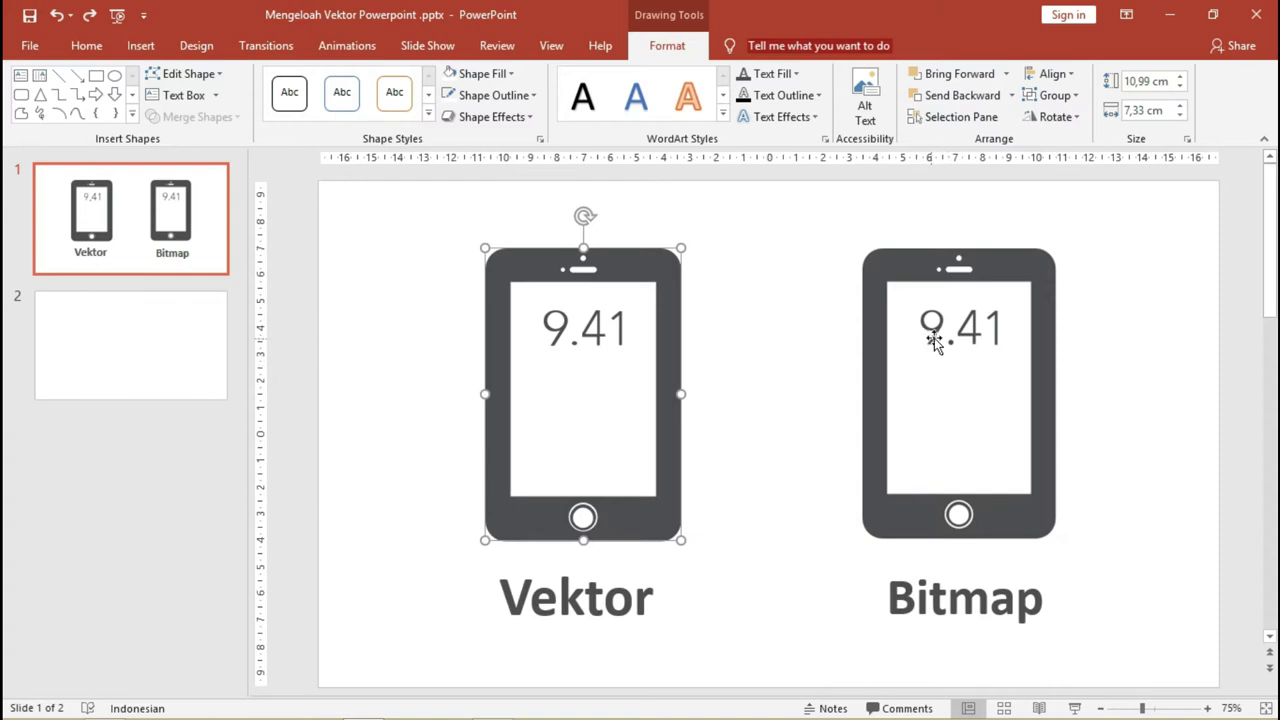
pyautogui.click(881, 272)
pyautogui.scroll(2, 900, 290)
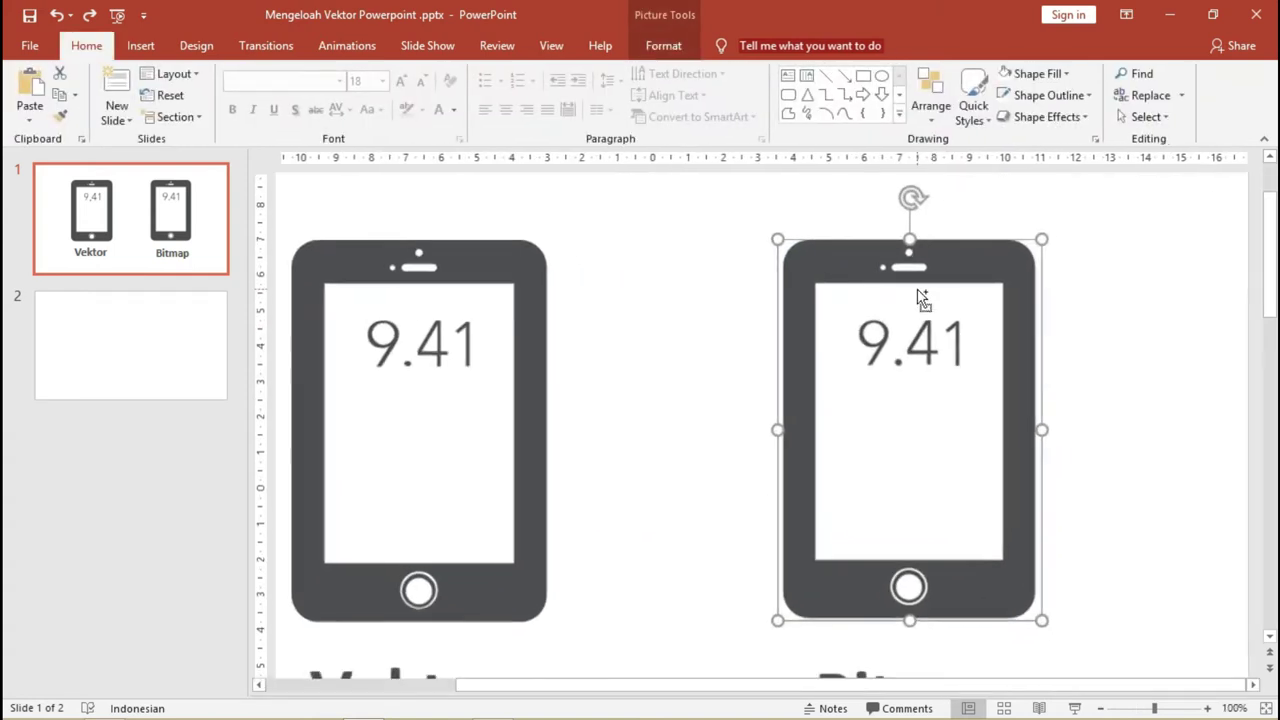
pyautogui.scroll(2, 900, 290)
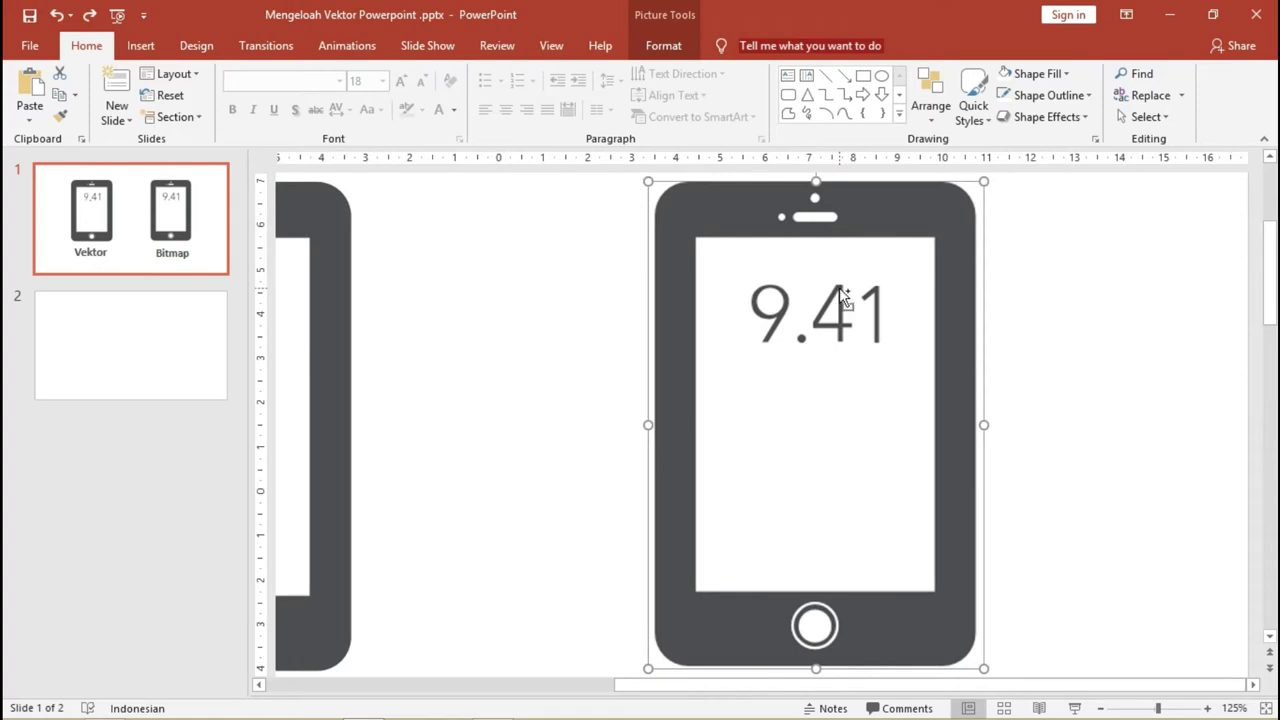
pyautogui.scroll(3, 839, 288)
pyautogui.scroll(6, 770, 292)
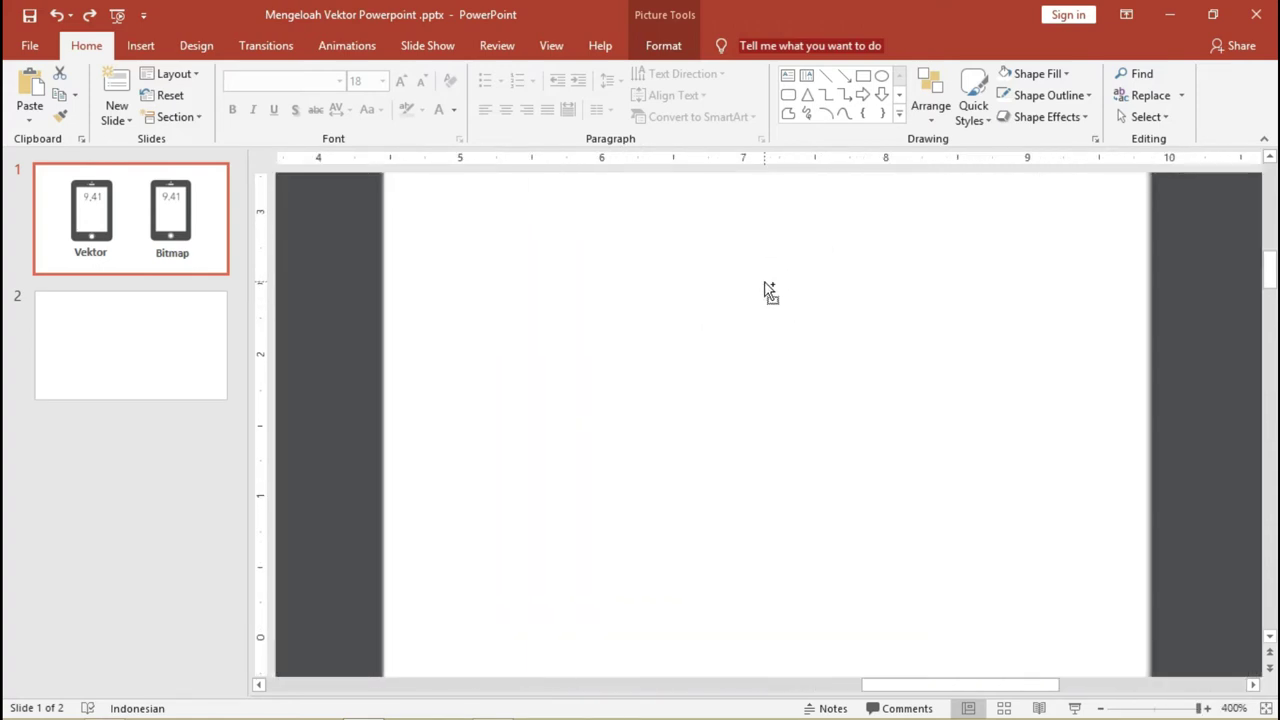
pyautogui.rightClick(587, 281)
pyautogui.moveTo(670, 395)
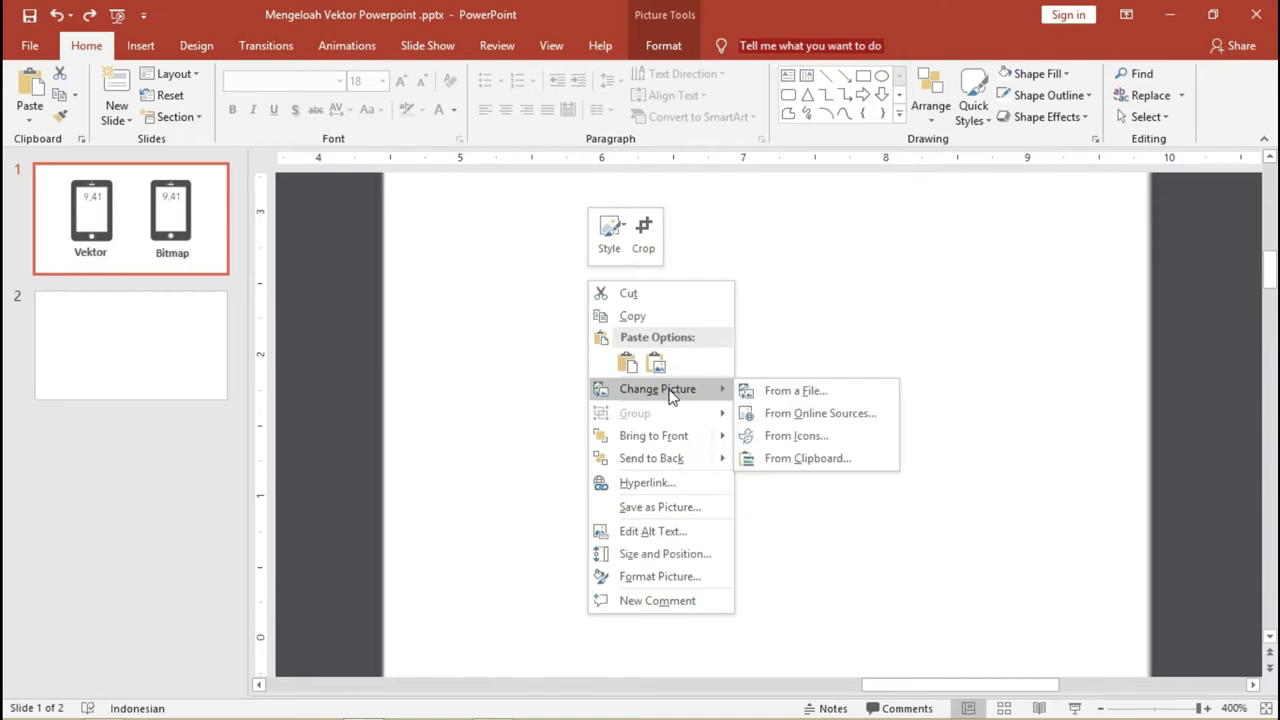
pyautogui.click(535, 343)
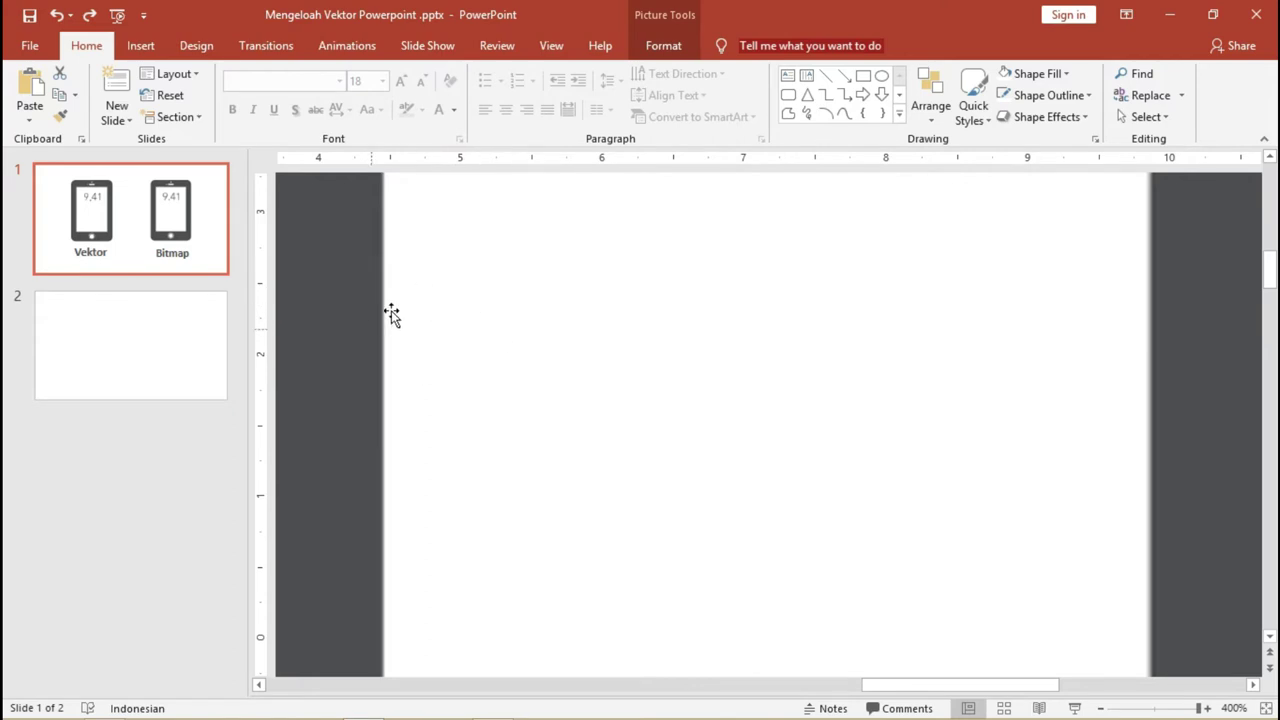
pyautogui.scroll(-2, 440, 300)
pyautogui.scroll(-3, 443, 286)
pyautogui.scroll(-3, 414, 323)
pyautogui.scroll(-3, 466, 349)
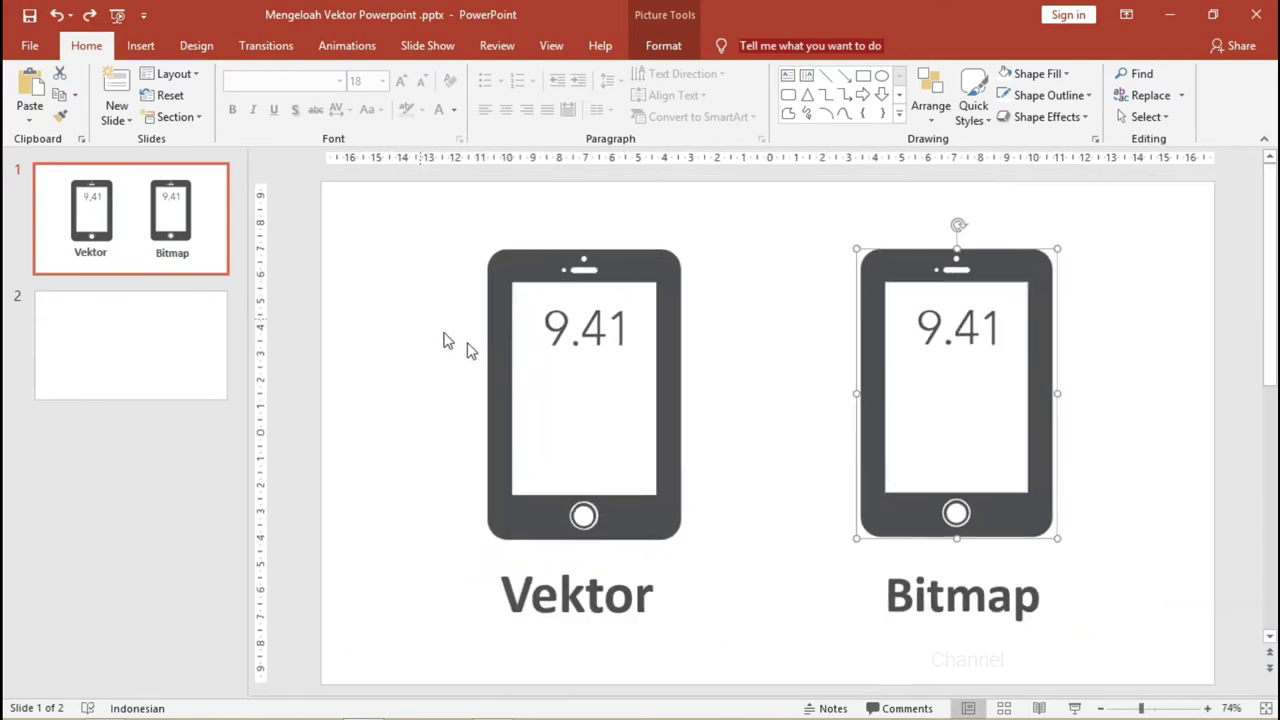
pyautogui.click(570, 346)
pyautogui.click(590, 325)
pyautogui.scroll(5, 590, 330)
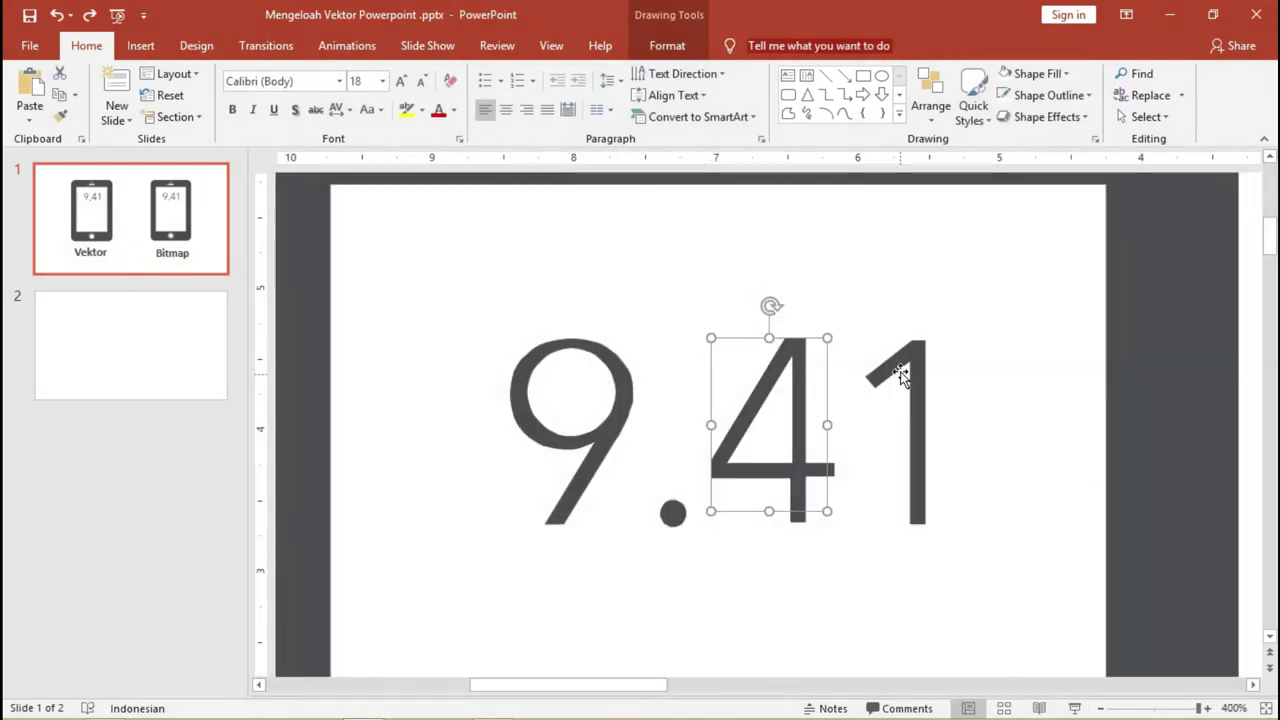
pyautogui.click(903, 374)
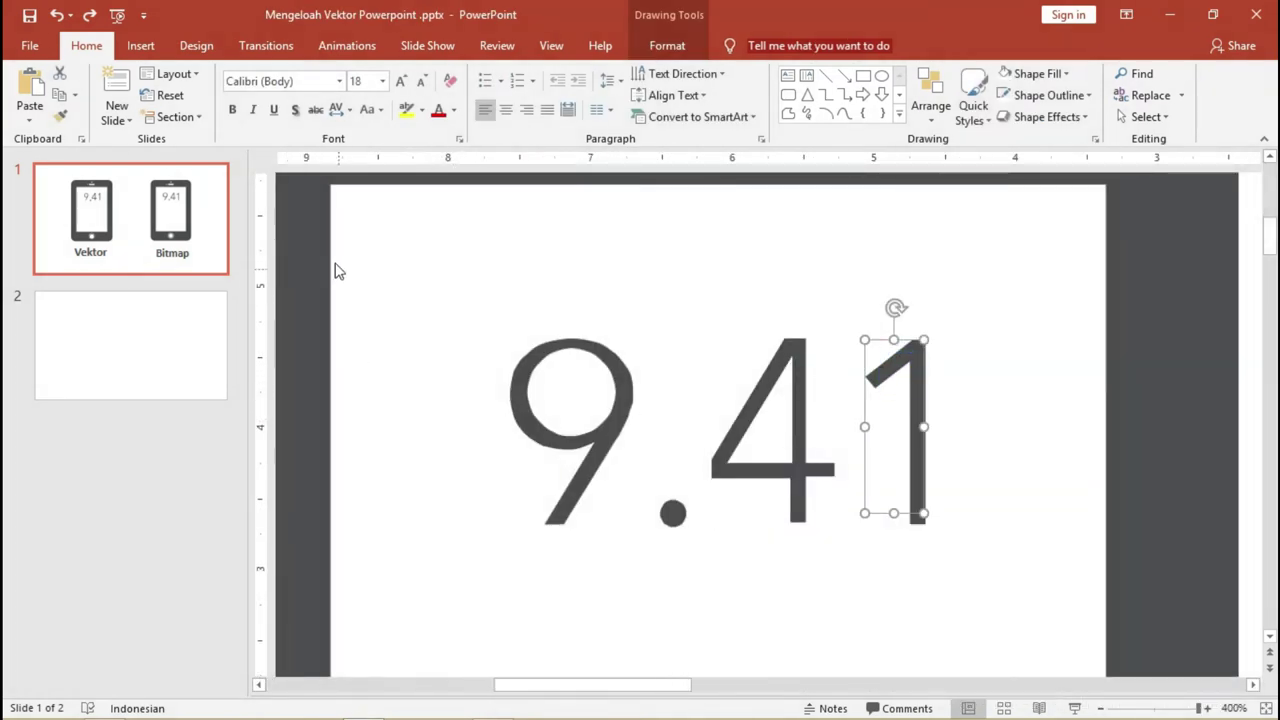
pyautogui.click(319, 390)
pyautogui.scroll(-10, 386, 395)
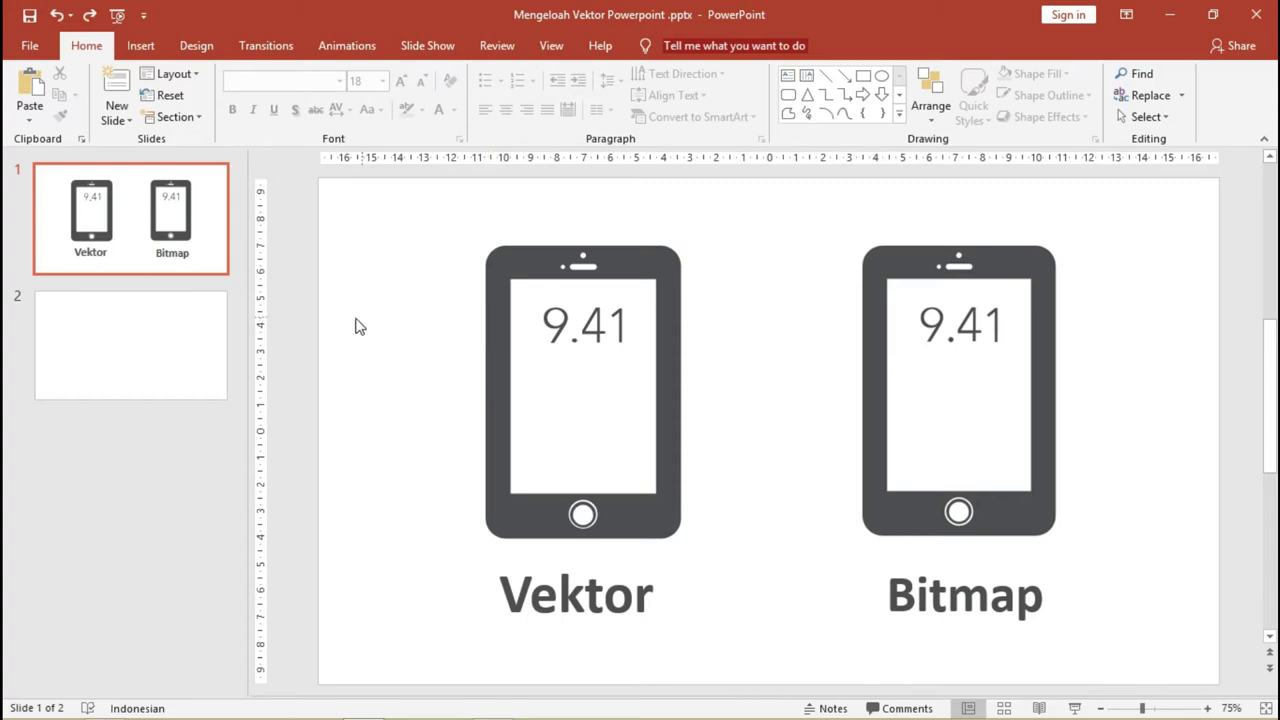
# Step: Insert a Text Box from the Shapes gallery near the upper middle of slide 2
pyautogui.click(182, 331)
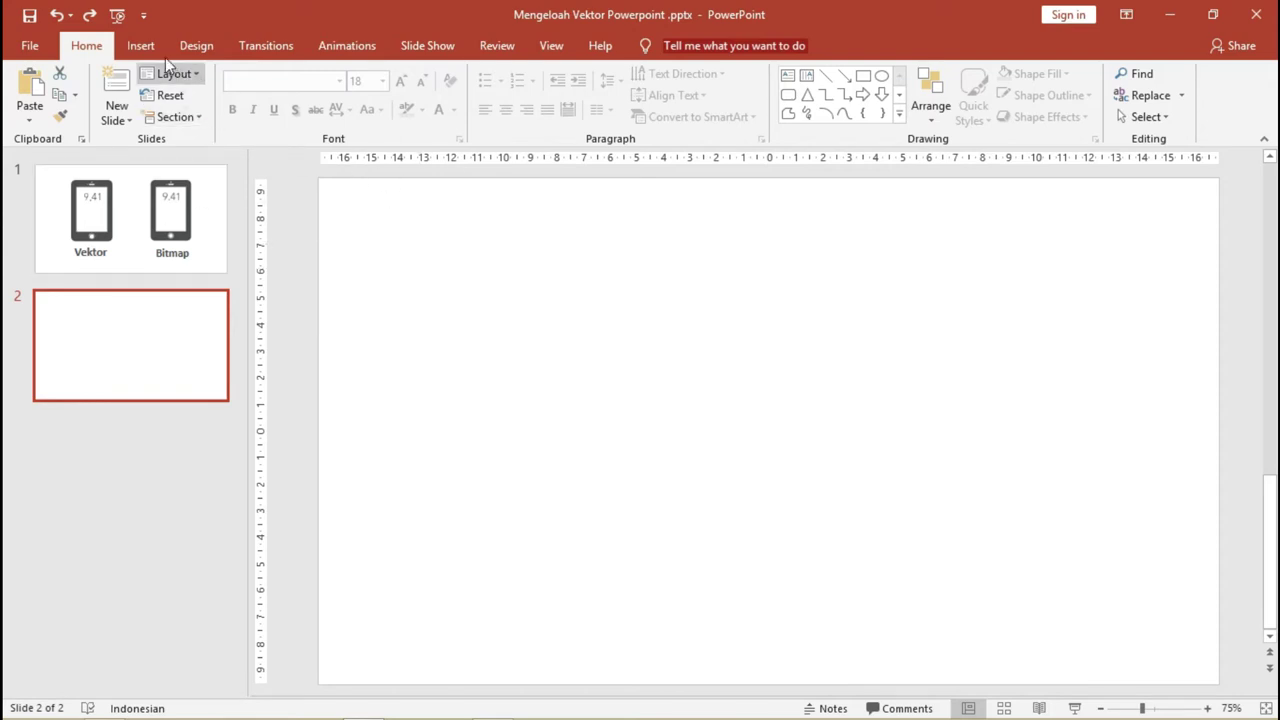
pyautogui.click(140, 45)
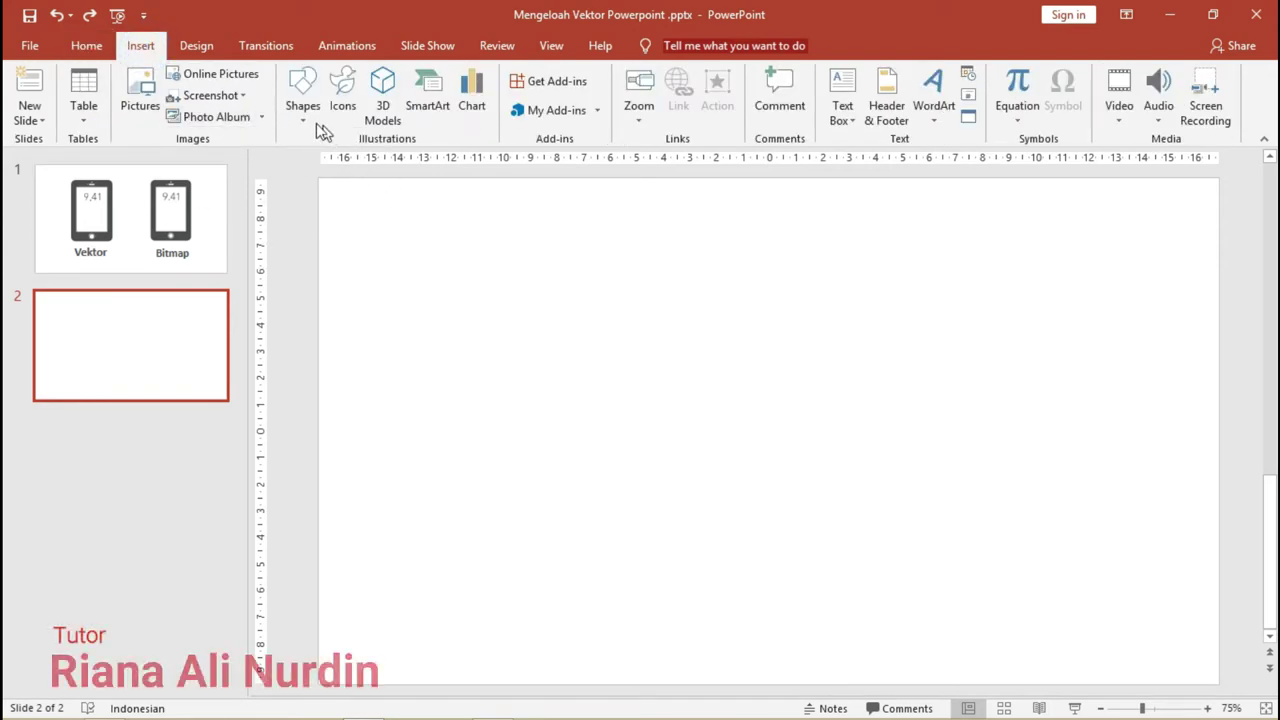
pyautogui.click(303, 98)
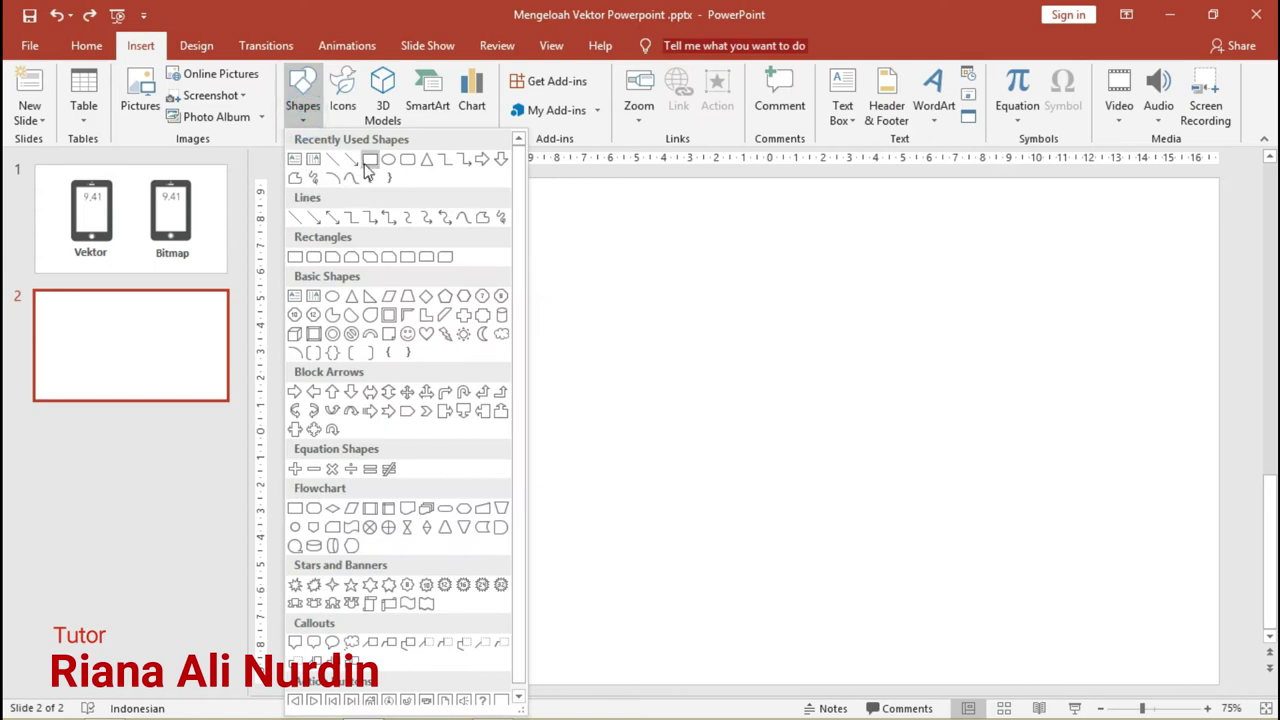
pyautogui.click(295, 159)
pyautogui.click(576, 334)
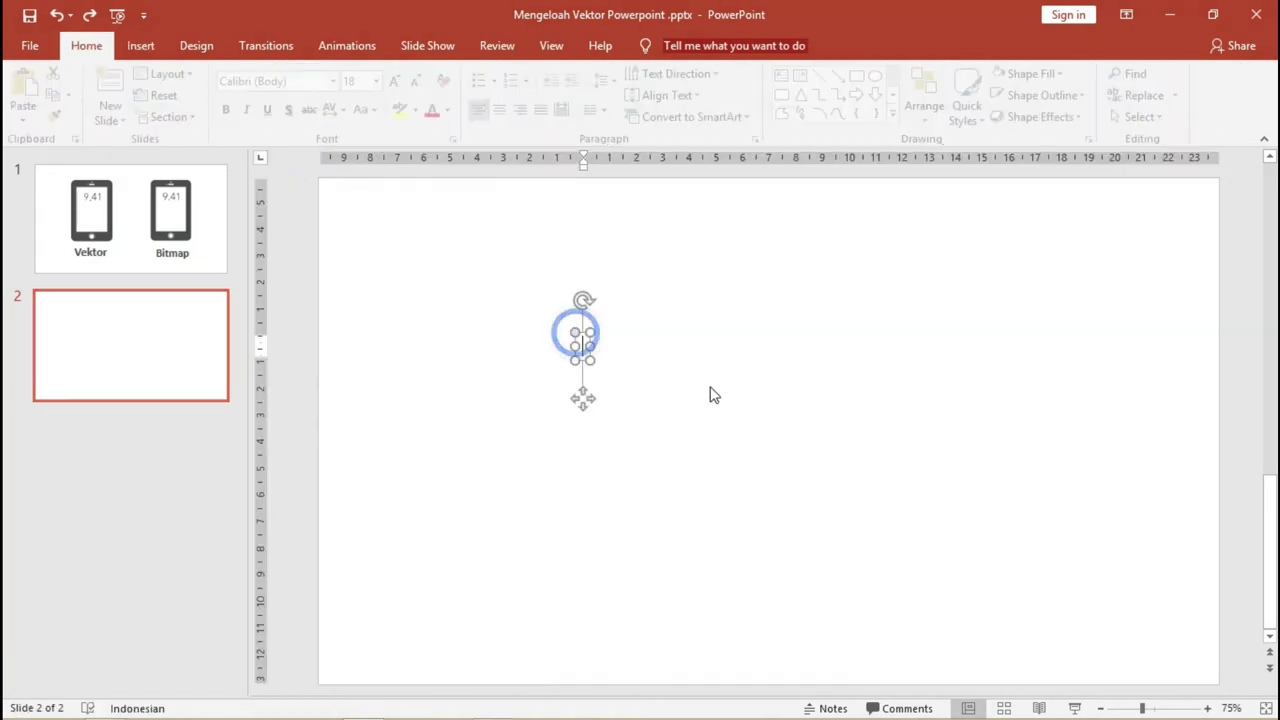
# Step: Type a bold, greatly enlarged letter T and reposition it on the slide
pyautogui.write('T')
pyautogui.hotkey('ctrl', 'a')
pyautogui.hotkey('ctrl', 'b')
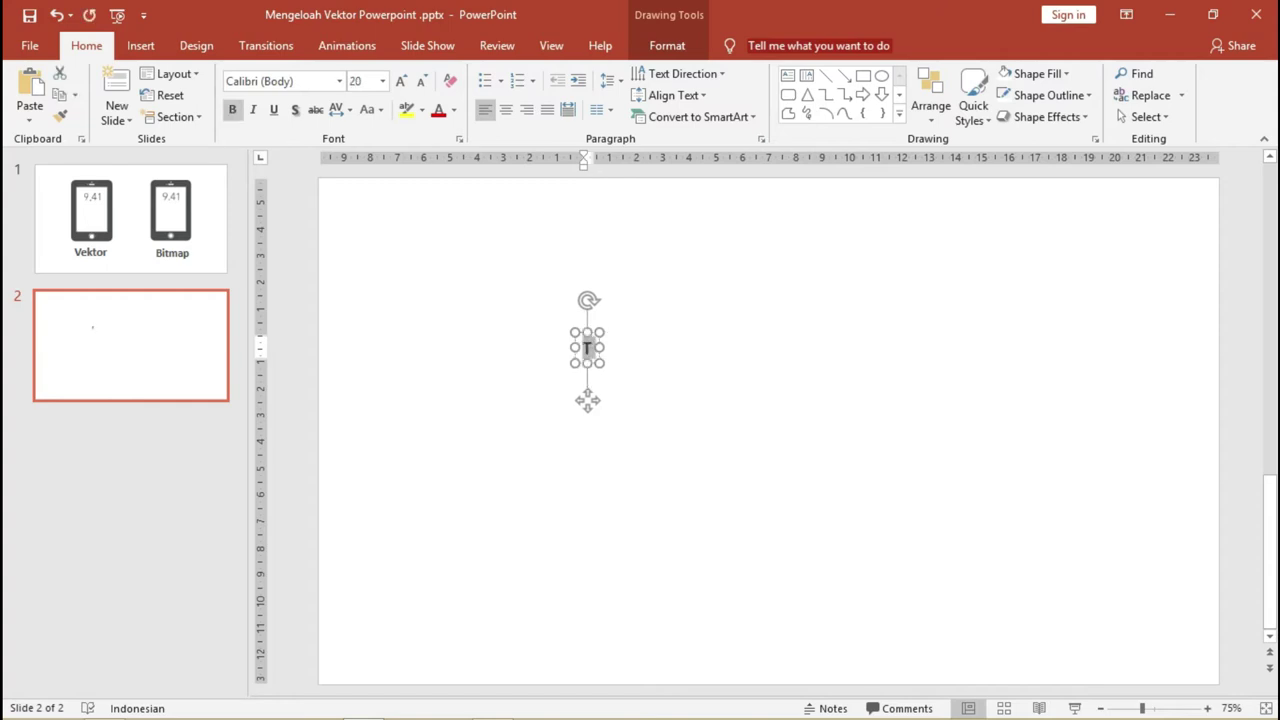
pyautogui.hotkey('ctrl', 'shift', '.')
pyautogui.hotkey('ctrl', 'shift', '.')
pyautogui.hotkey('ctrl', 'shift', '.')
pyautogui.hotkey('ctrl', 'shift', '.')
pyautogui.hotkey('ctrl', 'shift', '.')
pyautogui.hotkey('ctrl', 'shift', '.')
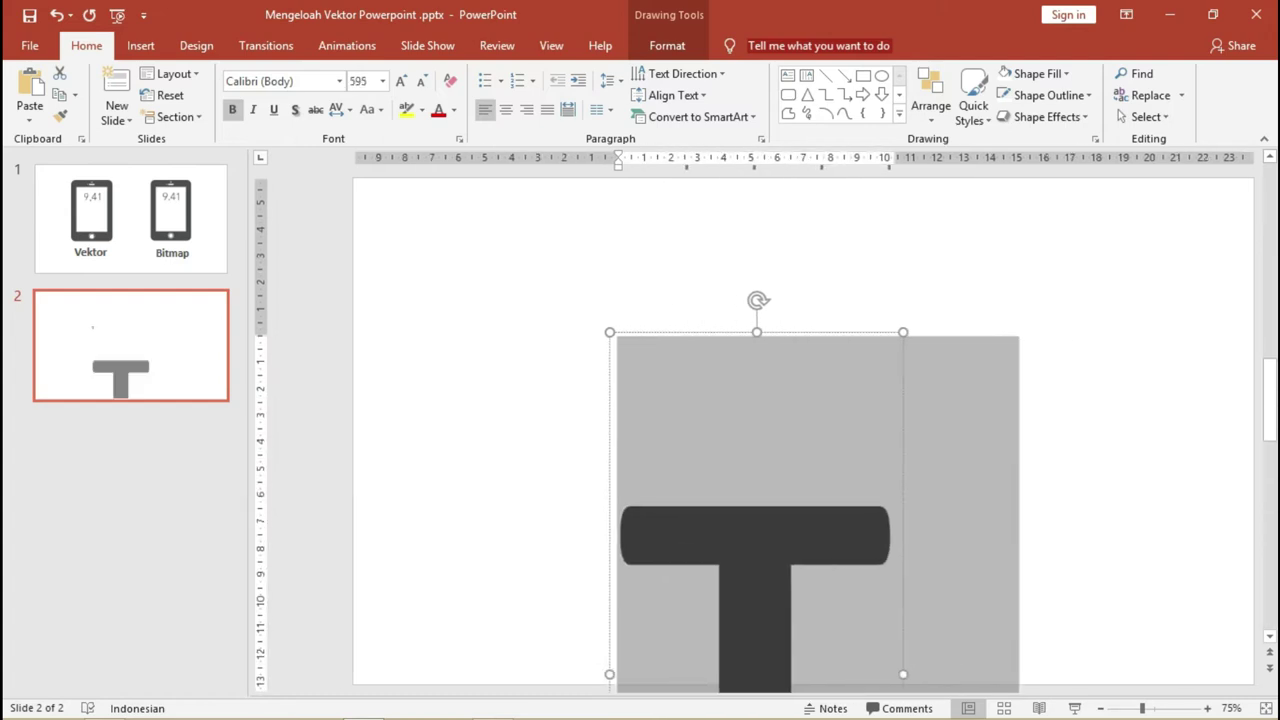
pyautogui.moveTo(673, 337); pyautogui.dragTo(529, 209)
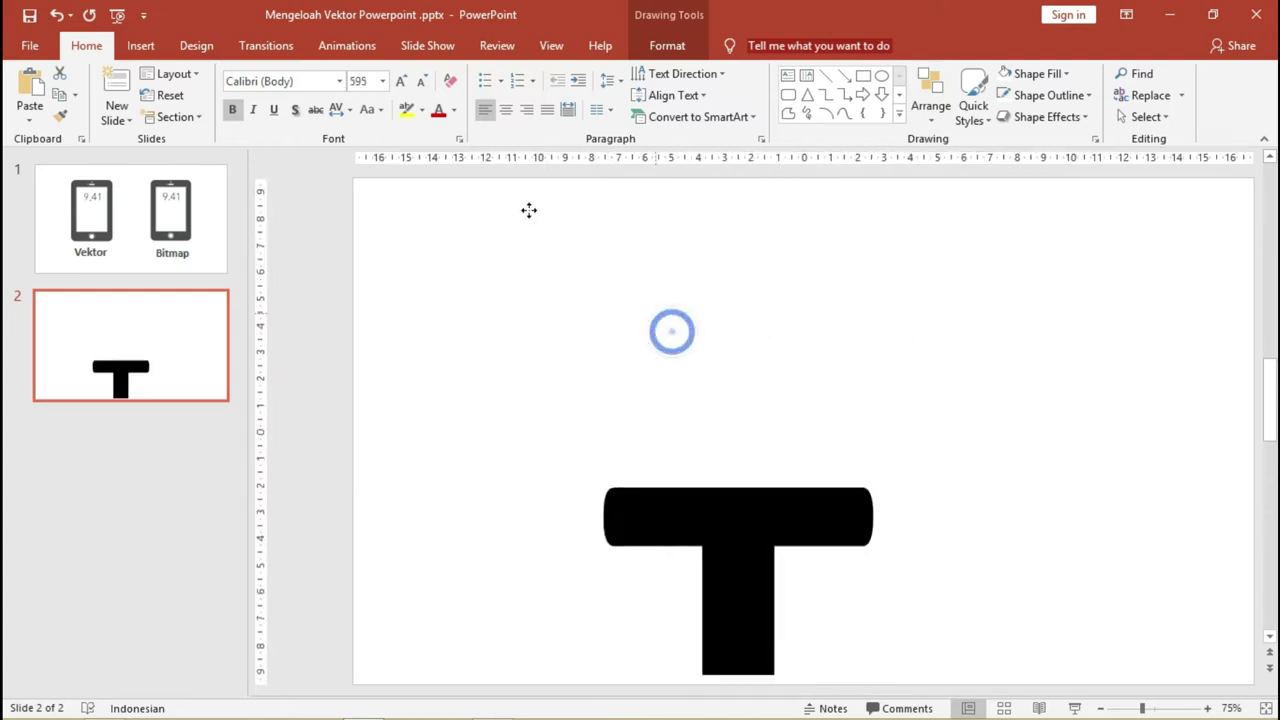
pyautogui.scroll(-2, 612, 250)
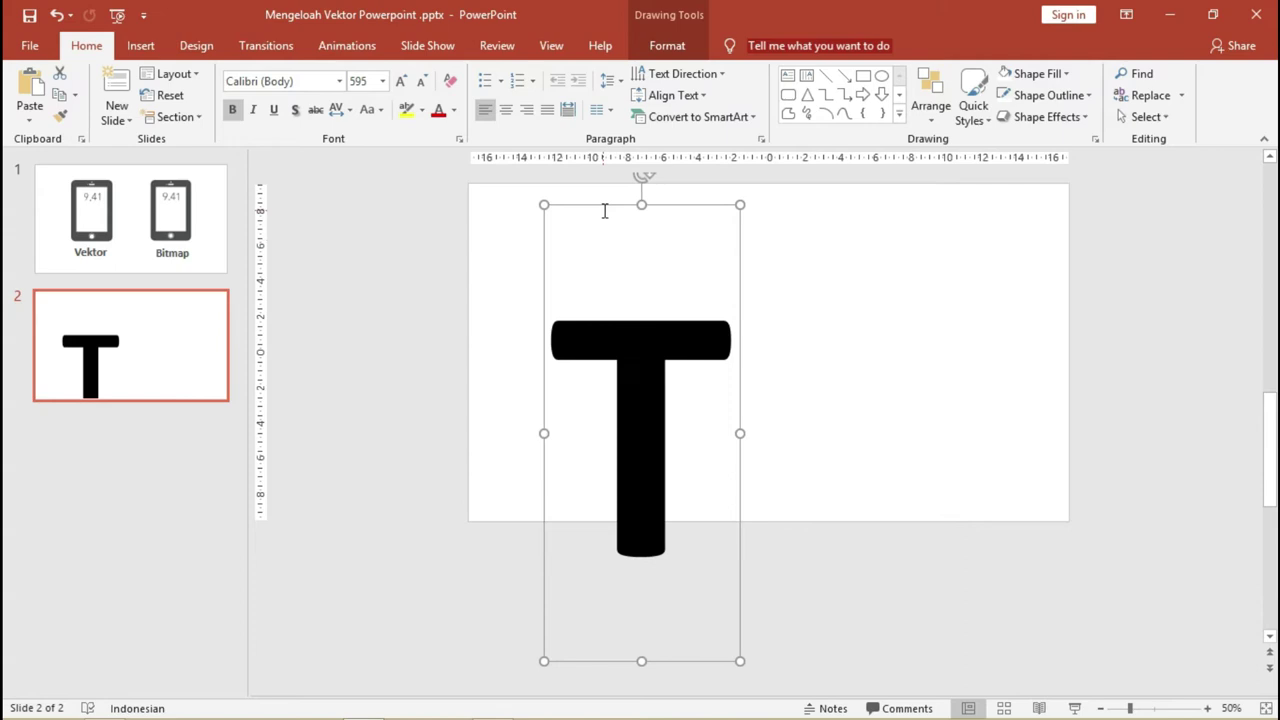
# Step: Set the letter T to Arial font at size 344
pyautogui.click(577, 177)
pyautogui.click(611, 289)
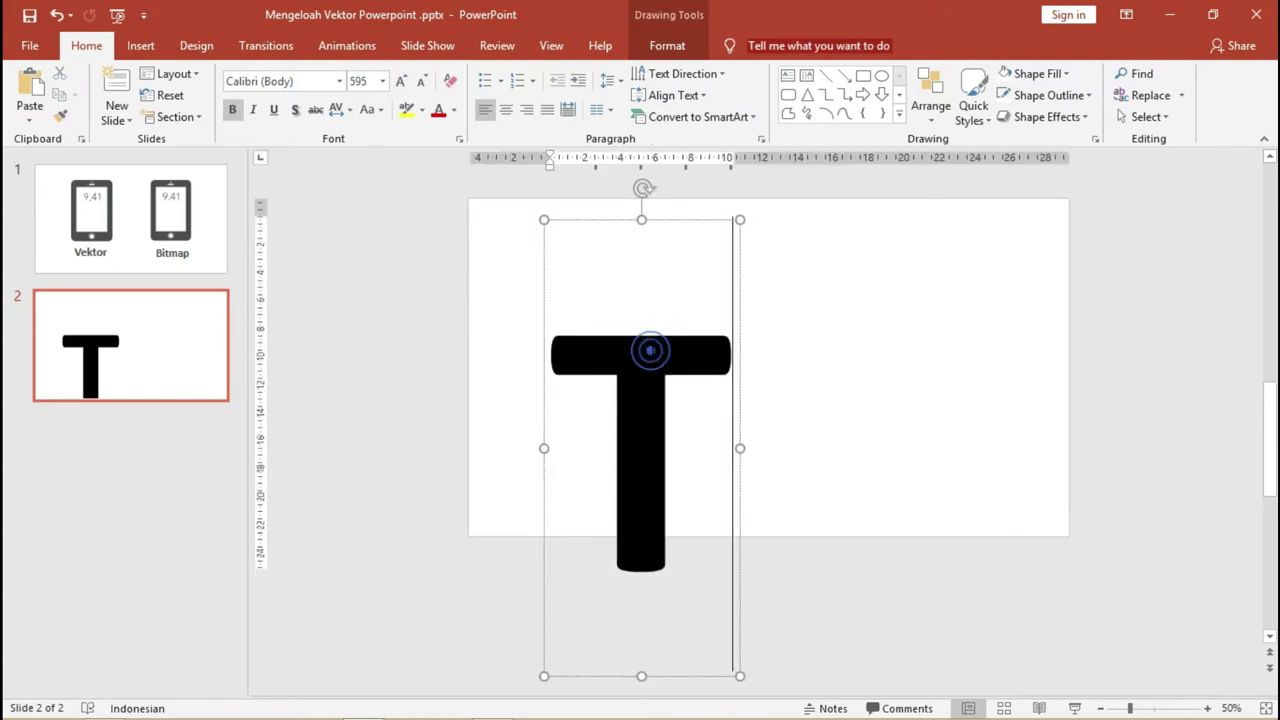
pyautogui.hotkey('ctrl', 'a')
pyautogui.click(300, 80)
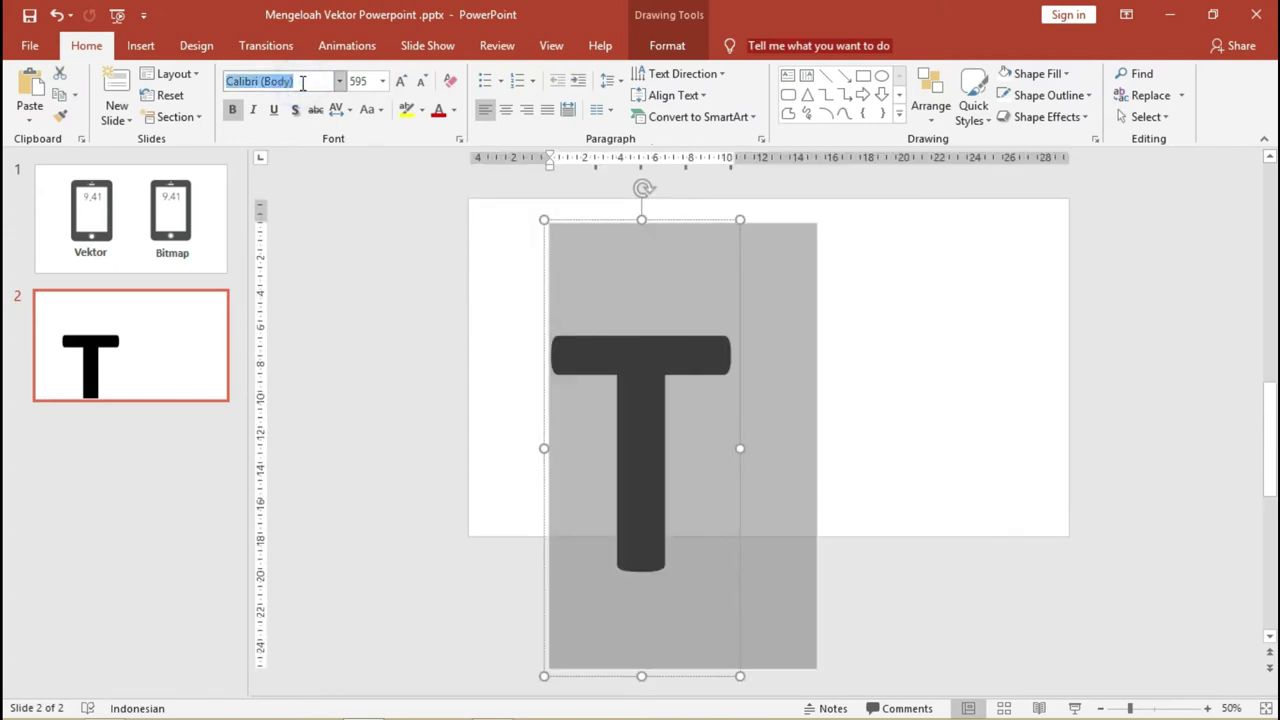
pyautogui.write('Arial')
pyautogui.press('Return')
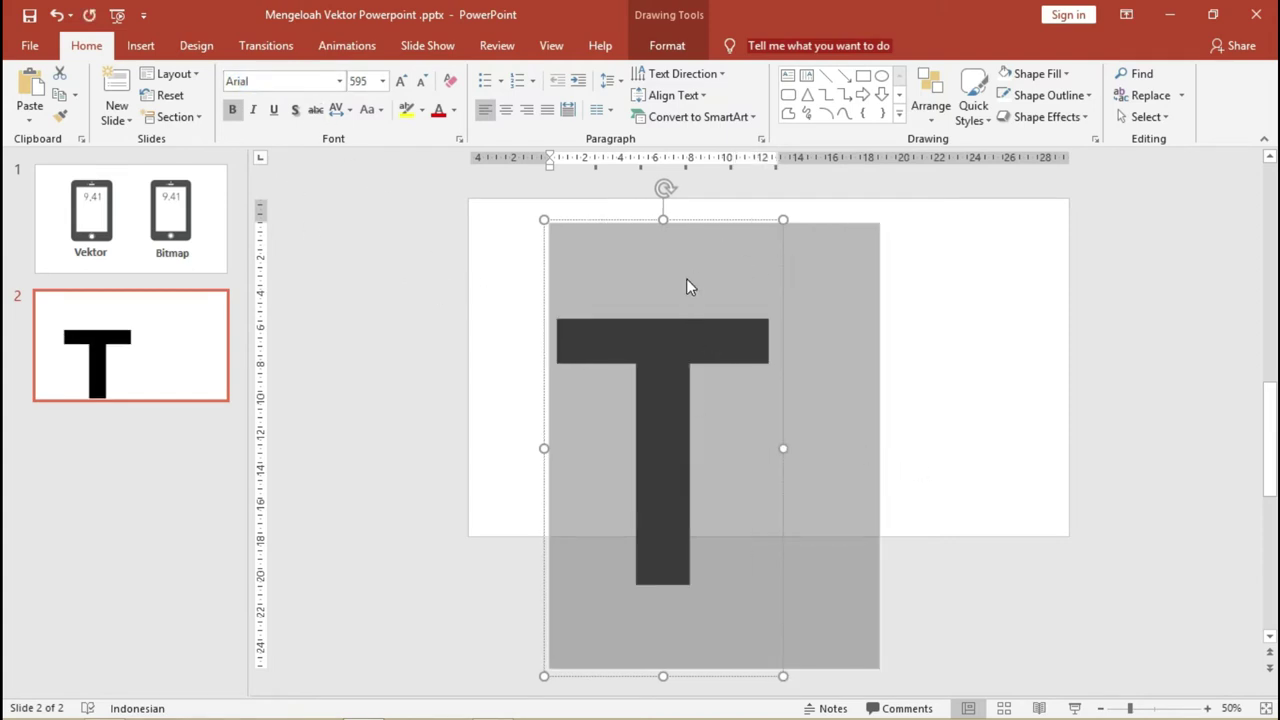
pyautogui.hotkey('ctrl', 'shift', ',')
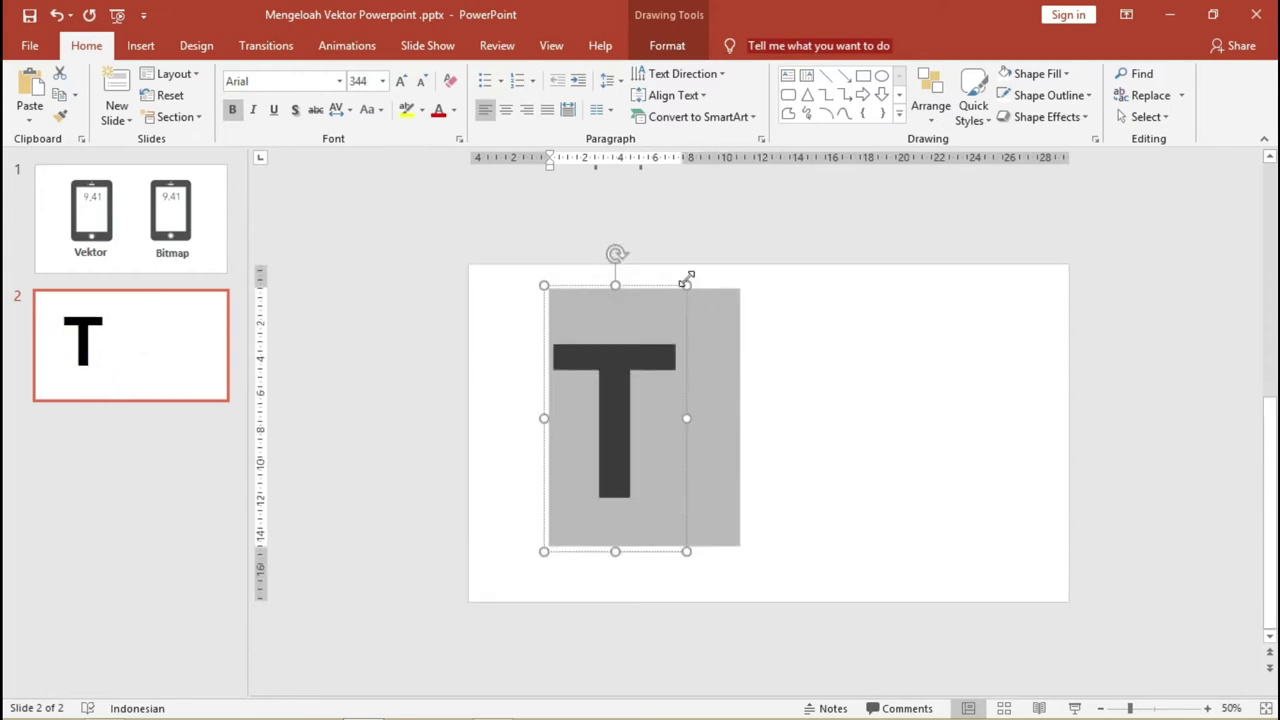
# Step: Ctrl-drag the T text box to place a copy on the right side
pyautogui.click(756, 428)
pyautogui.click(640, 349)
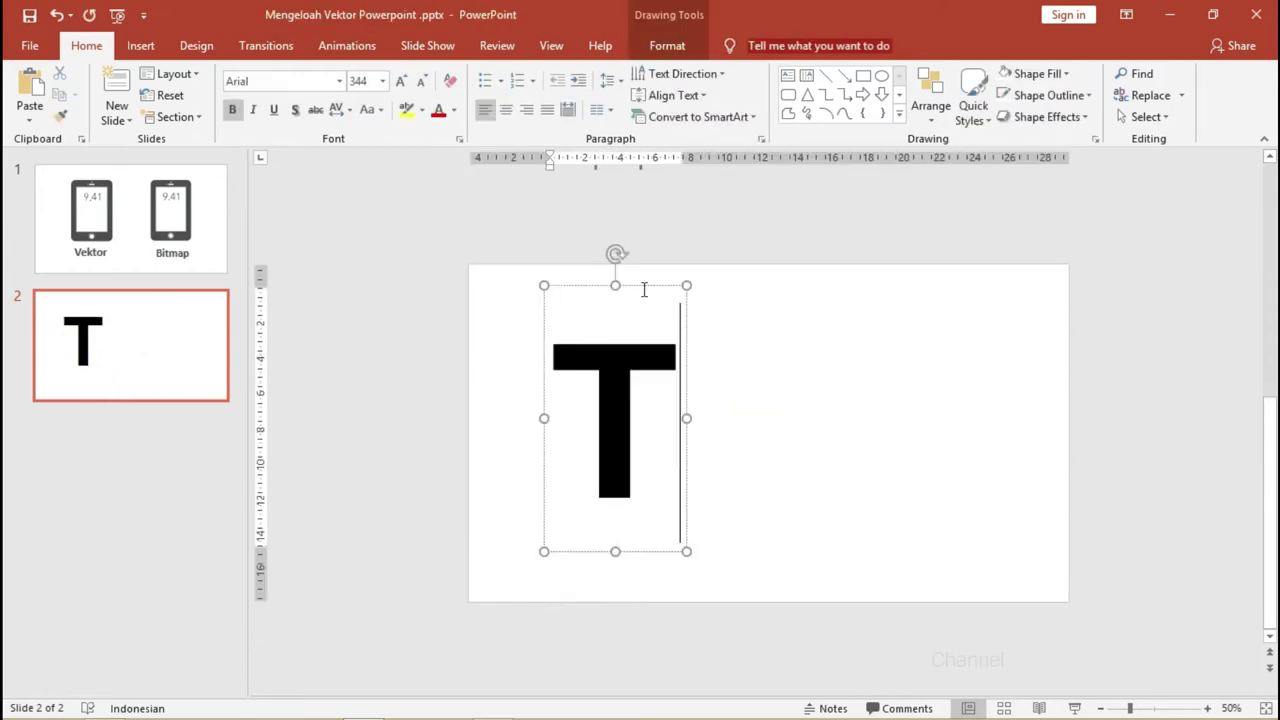
pyautogui.moveTo(647, 298); pyautogui.dragTo(1008, 316)
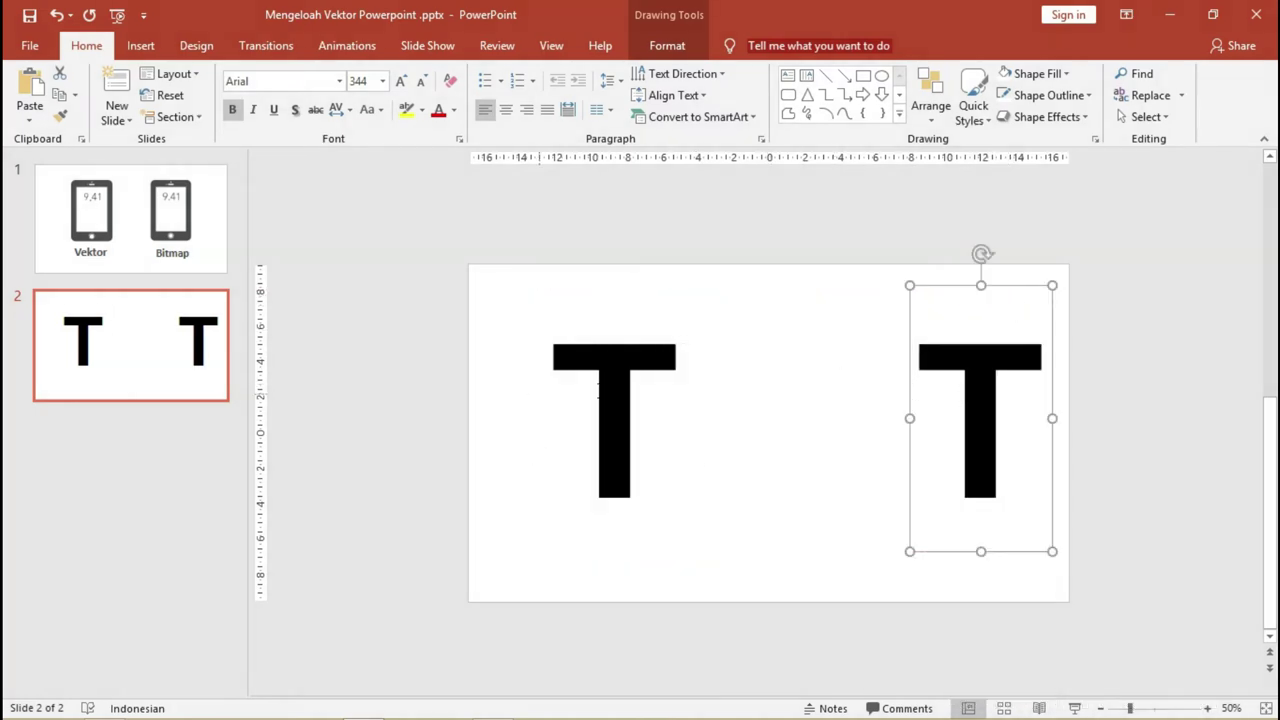
pyautogui.click(623, 380)
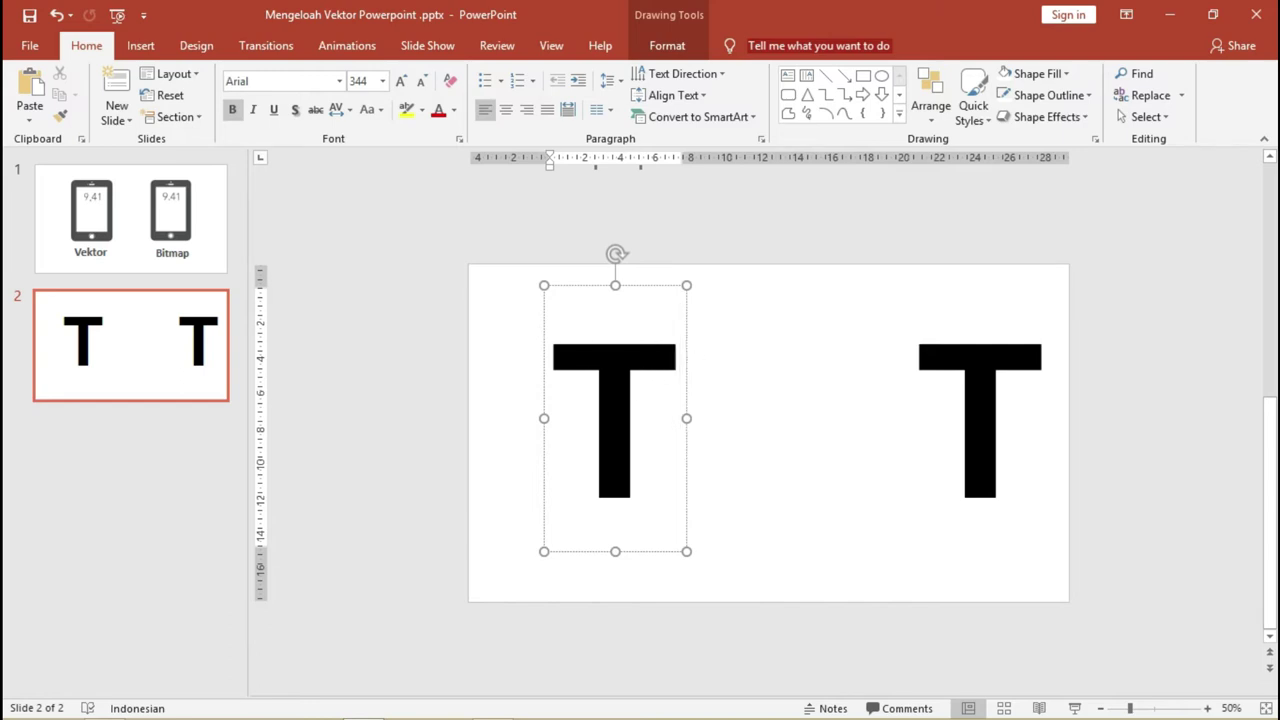
pyautogui.write('AS')
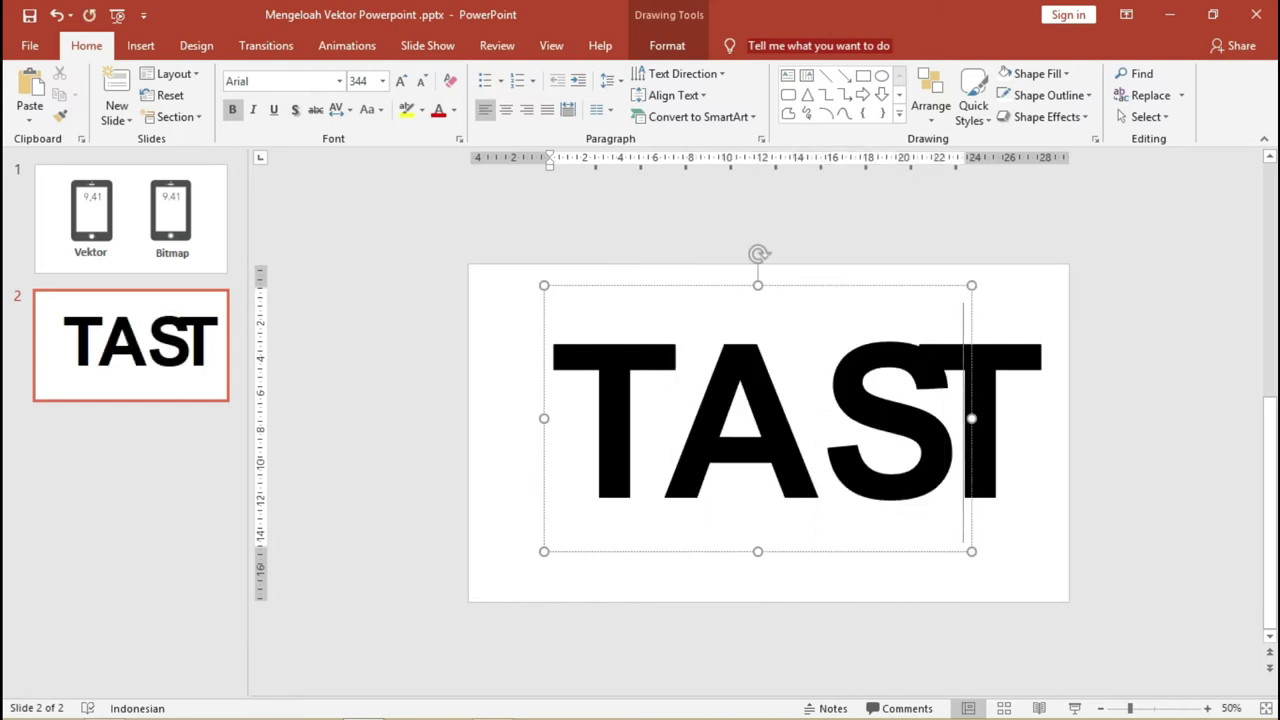
pyautogui.press('BackSpace')
pyautogui.press('BackSpace')
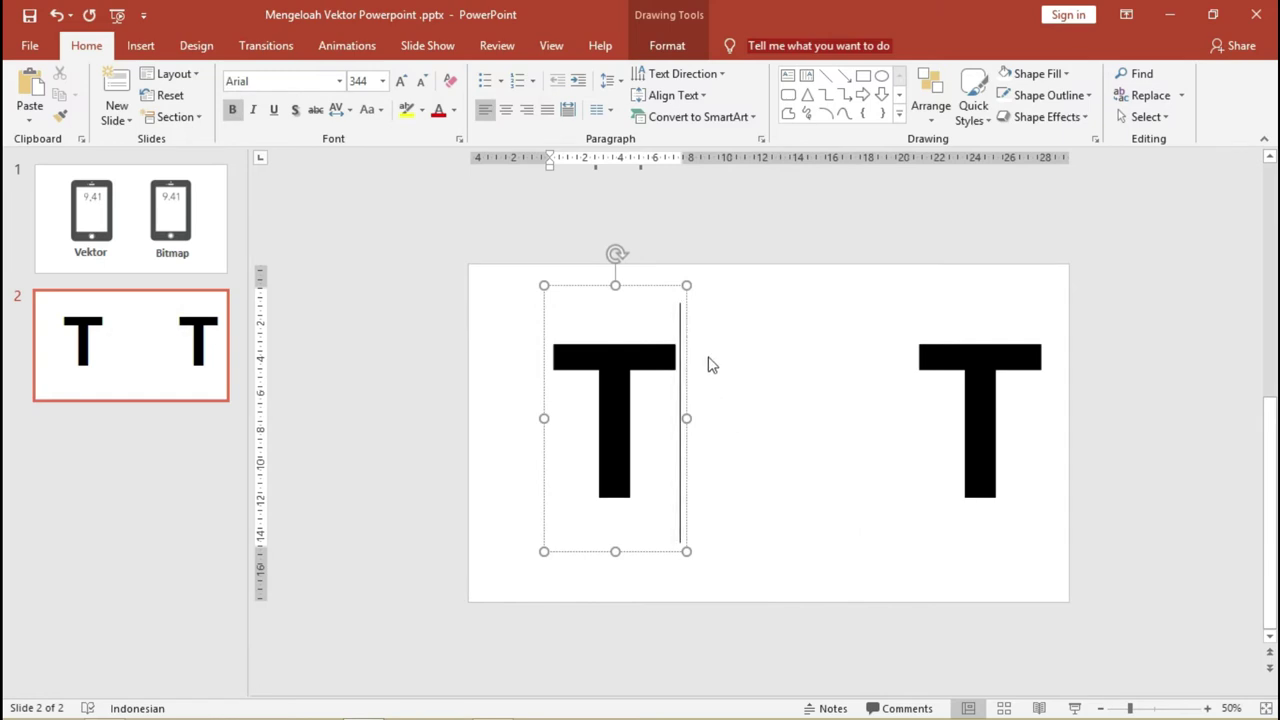
pyautogui.click(706, 352)
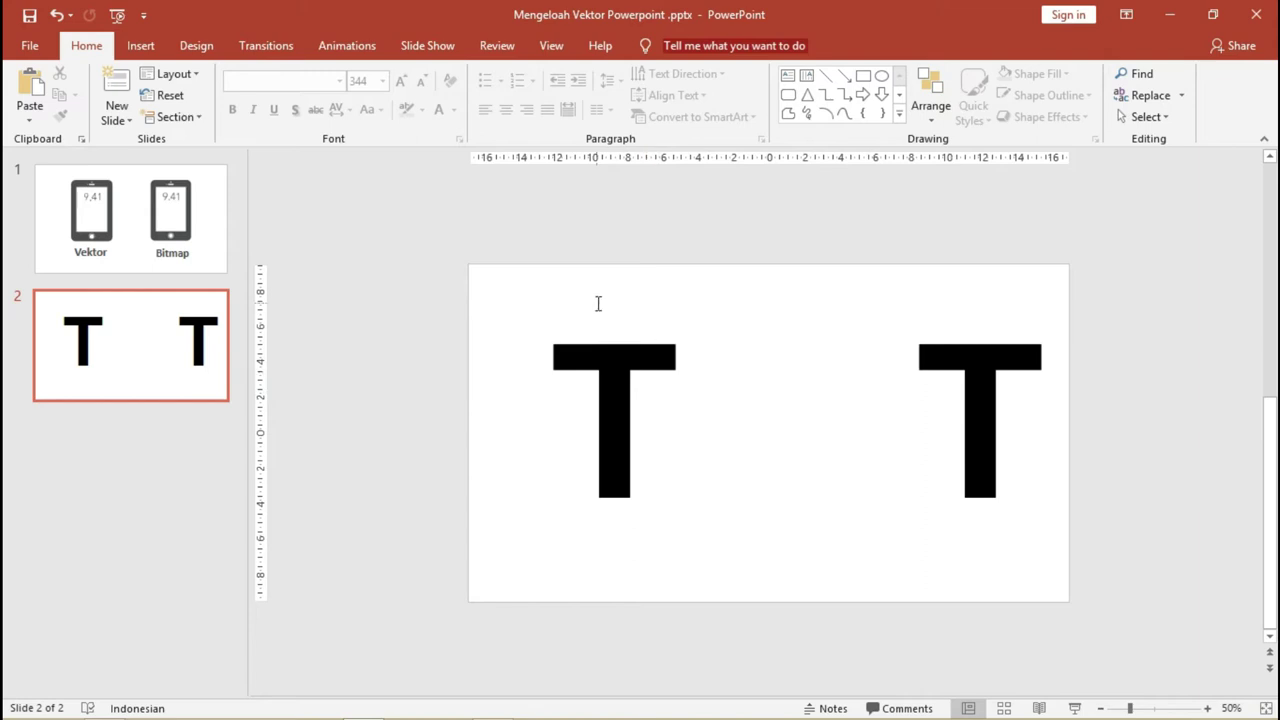
# Step: Draw a blue oval circle over the left T and nudge it into place
pyautogui.click(141, 46)
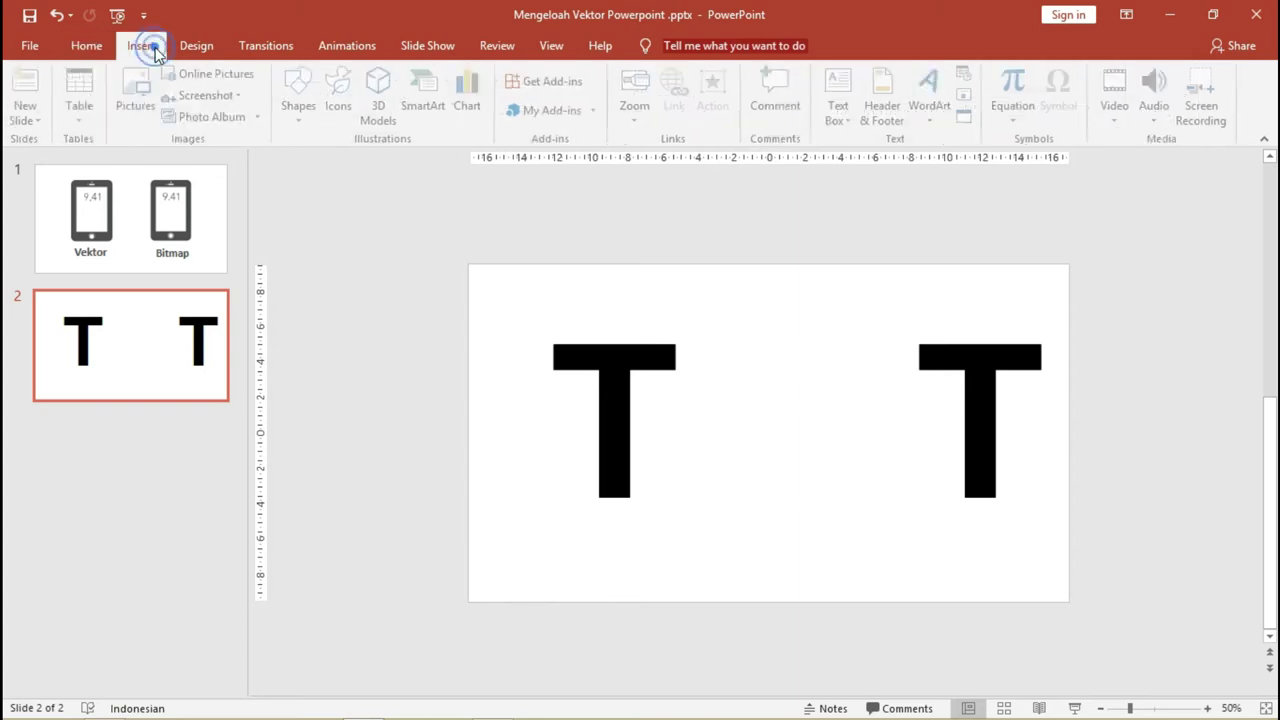
pyautogui.click(313, 118)
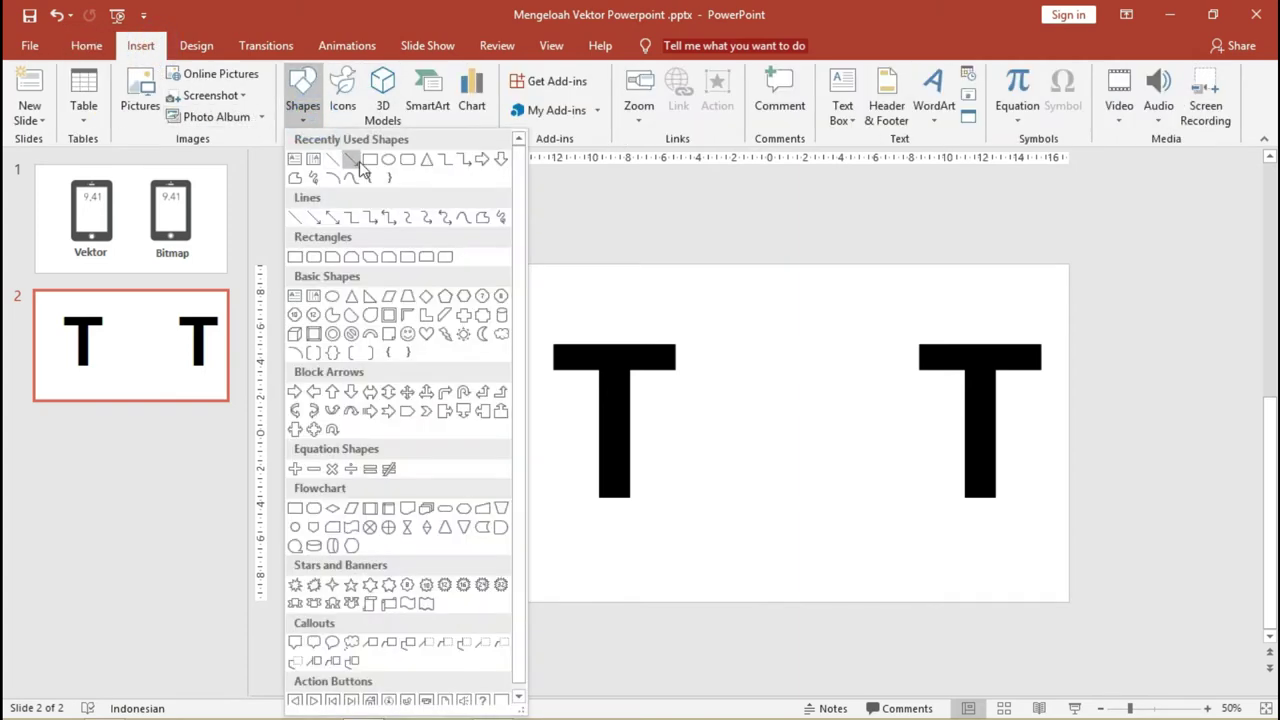
pyautogui.click(389, 155)
pyautogui.moveTo(516, 322); pyautogui.dragTo(732, 521)
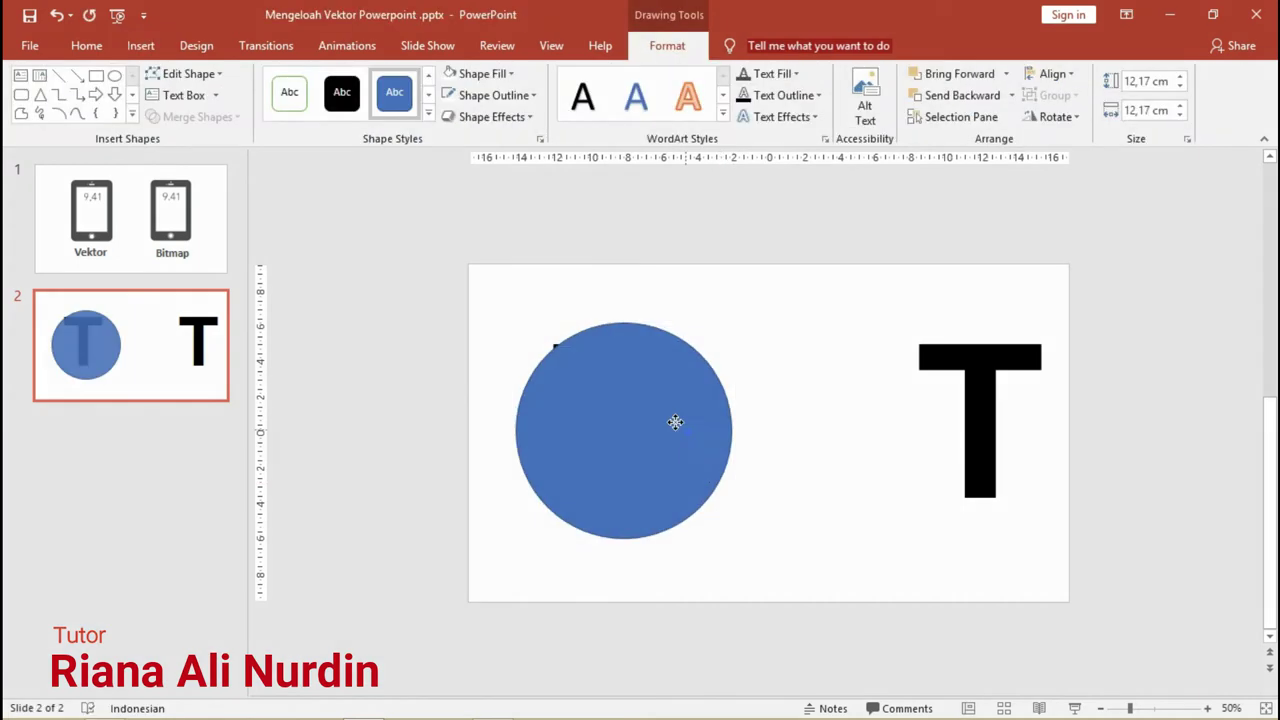
pyautogui.moveTo(654, 423); pyautogui.dragTo(634, 400)
# Step: Send the circle to back so it sits behind the left T
pyautogui.rightClick(634, 393)
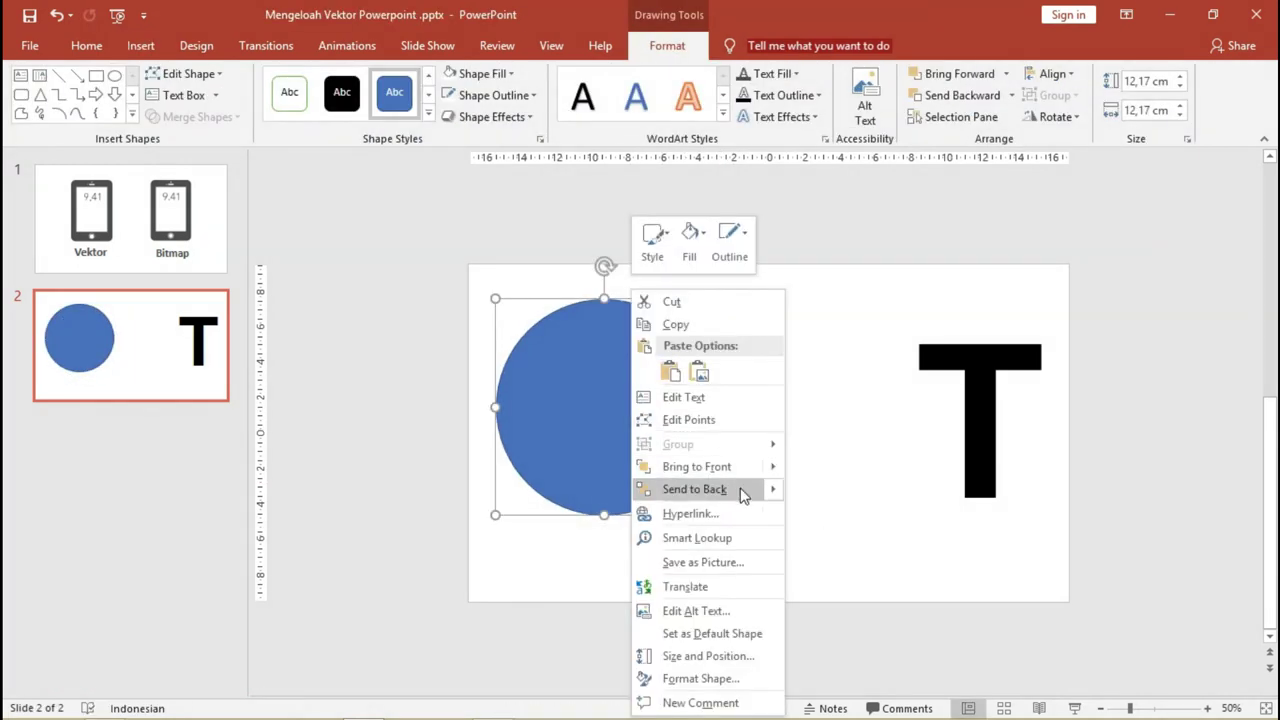
pyautogui.click(836, 309)
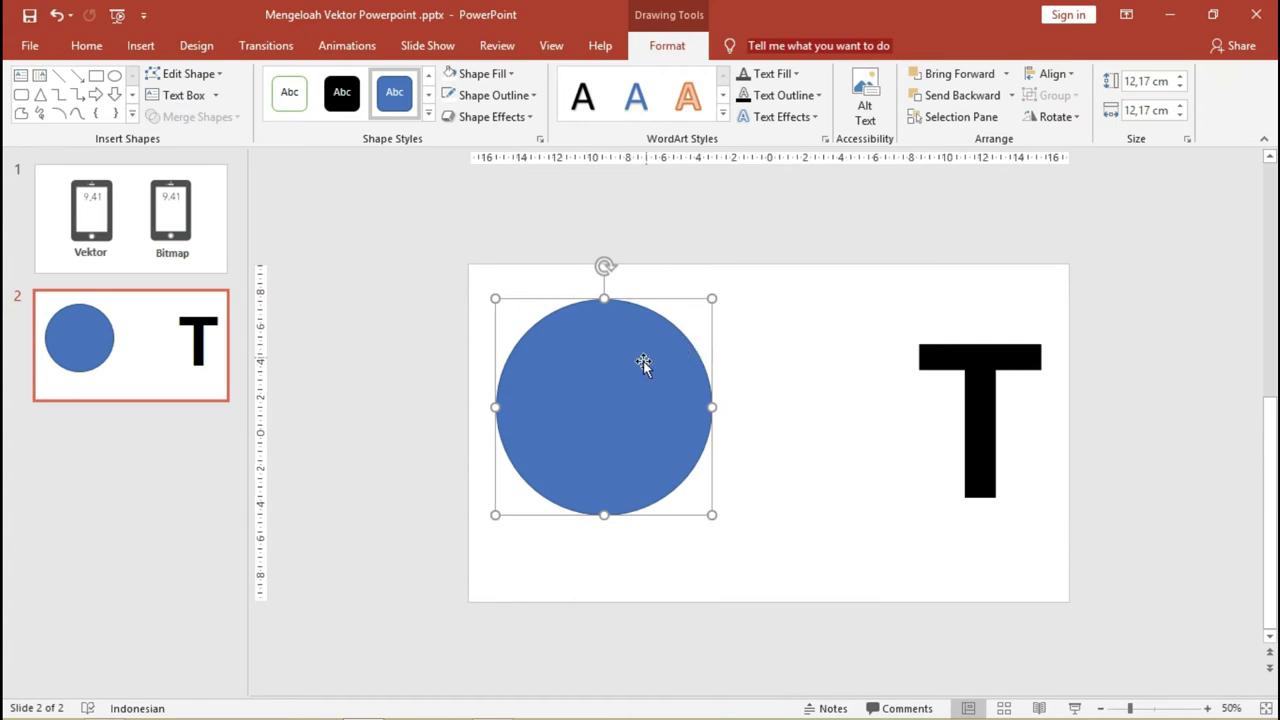
pyautogui.rightClick(640, 370)
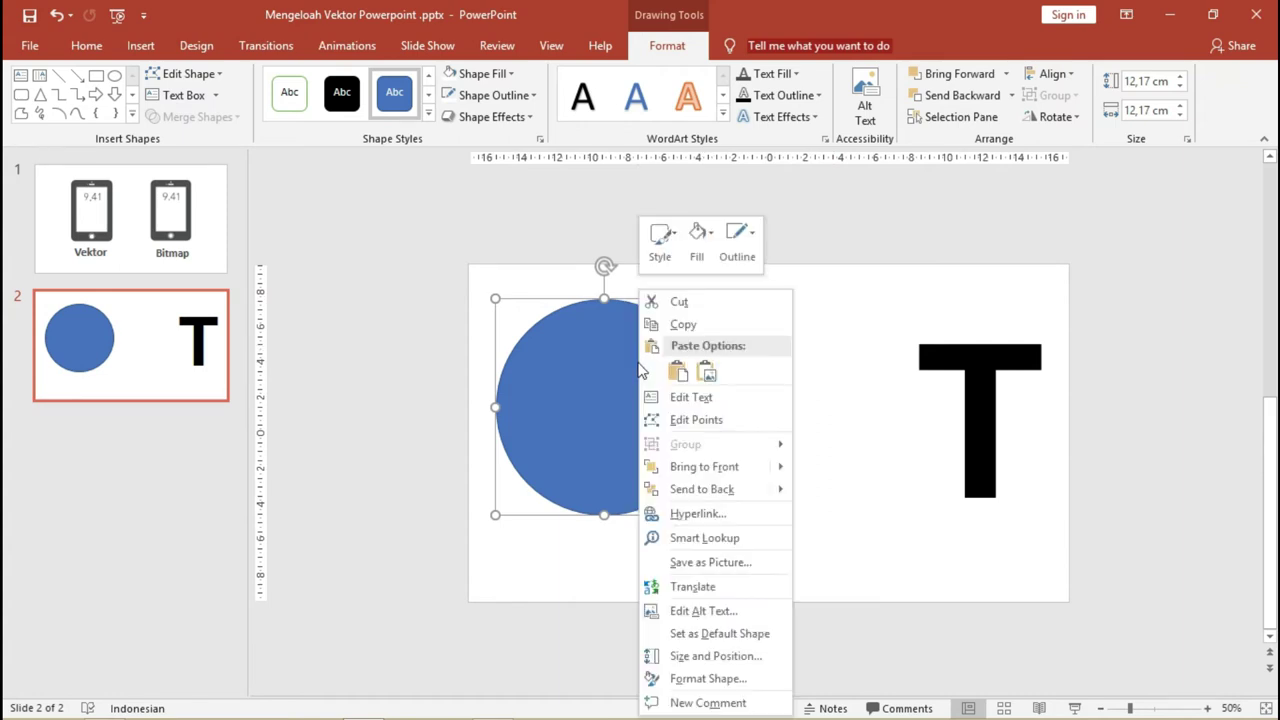
pyautogui.click(705, 490)
pyautogui.click(771, 383)
pyautogui.scroll(2, 634, 363)
pyautogui.scroll(3, 590, 328)
pyautogui.scroll(-3, 590, 328)
# Step: Select the left T and the blue circle, then apply Merge Shapes > Intersect
pyautogui.click(587, 328)
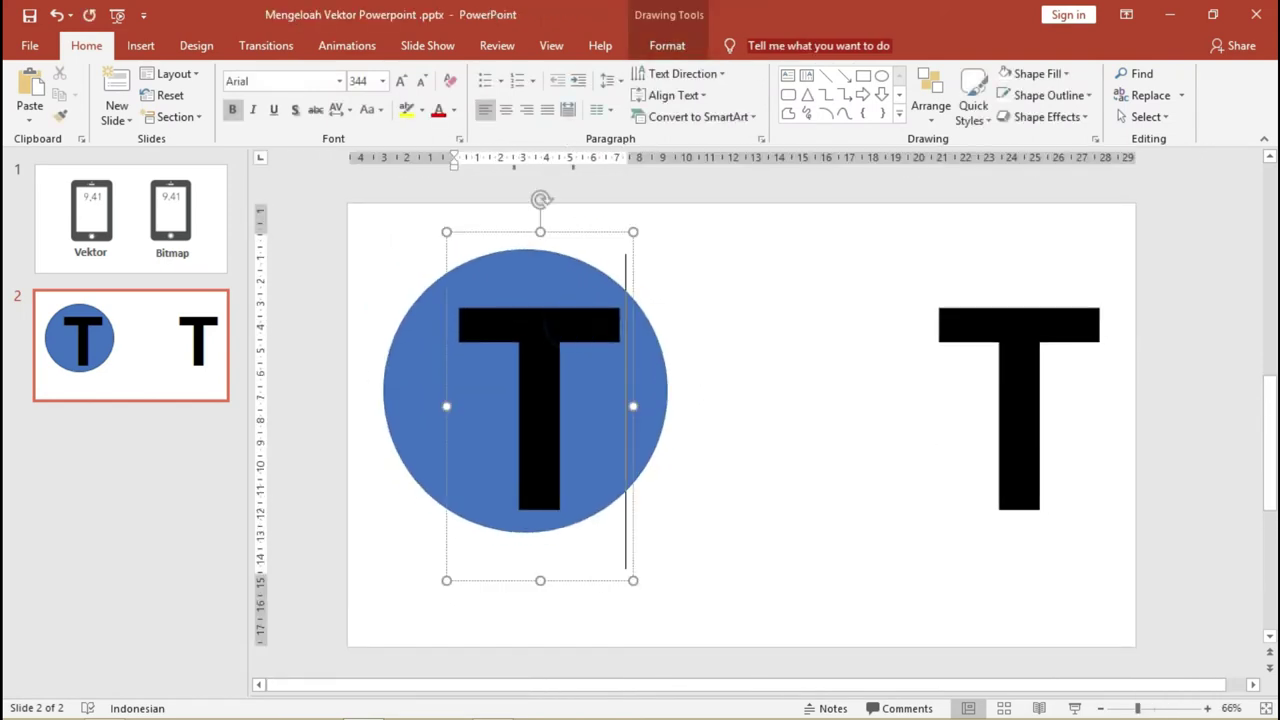
pyautogui.keyDown('shift'); pyautogui.click(652, 342); pyautogui.keyUp('shift')
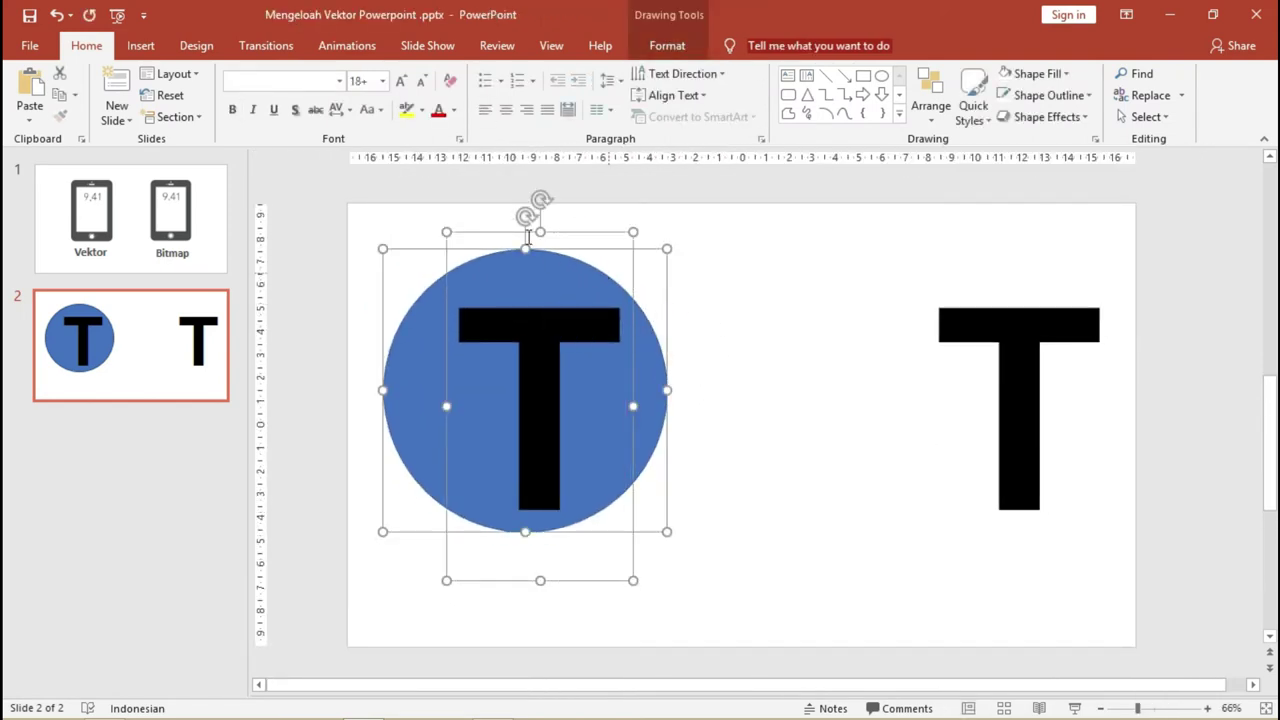
pyautogui.click(664, 47)
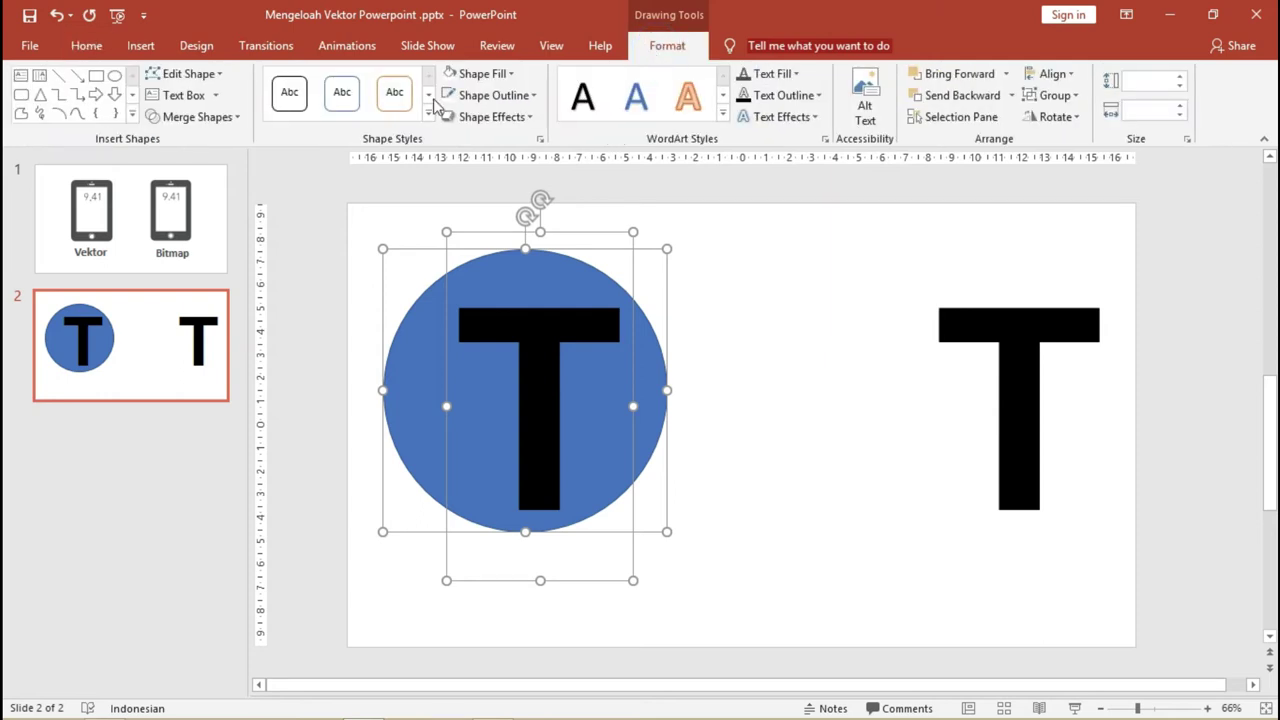
pyautogui.click(232, 118)
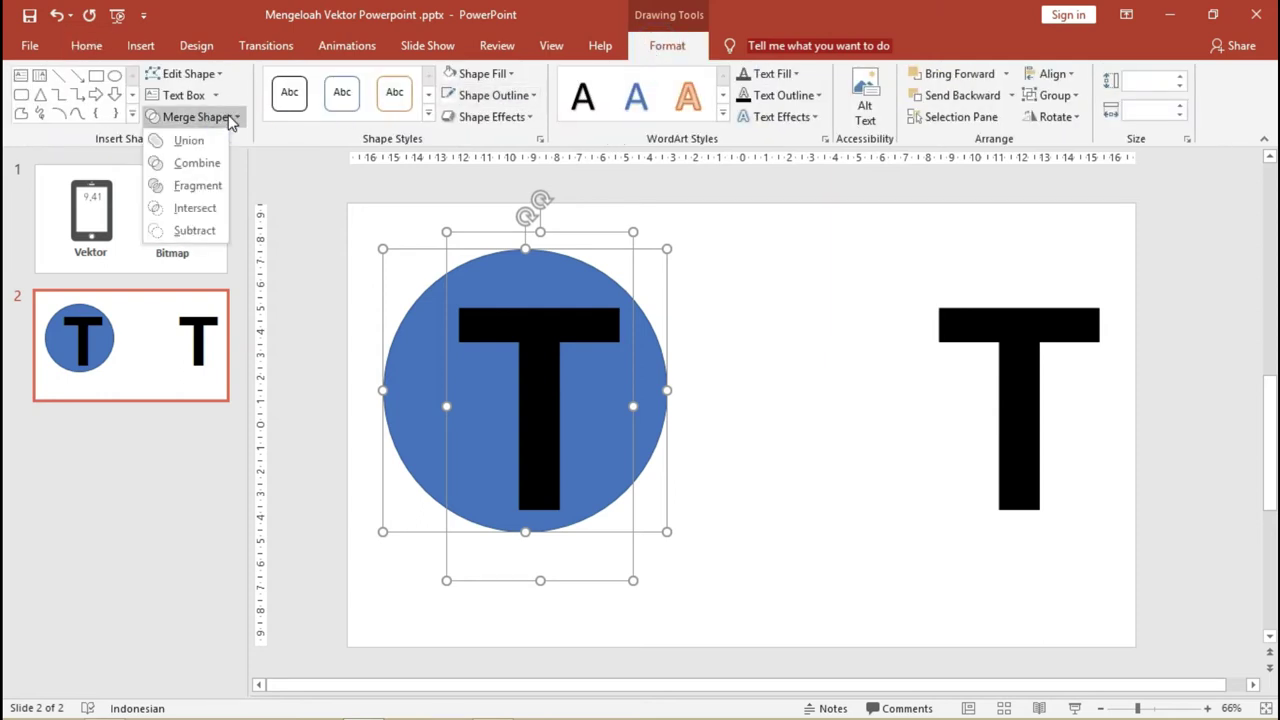
pyautogui.click(196, 209)
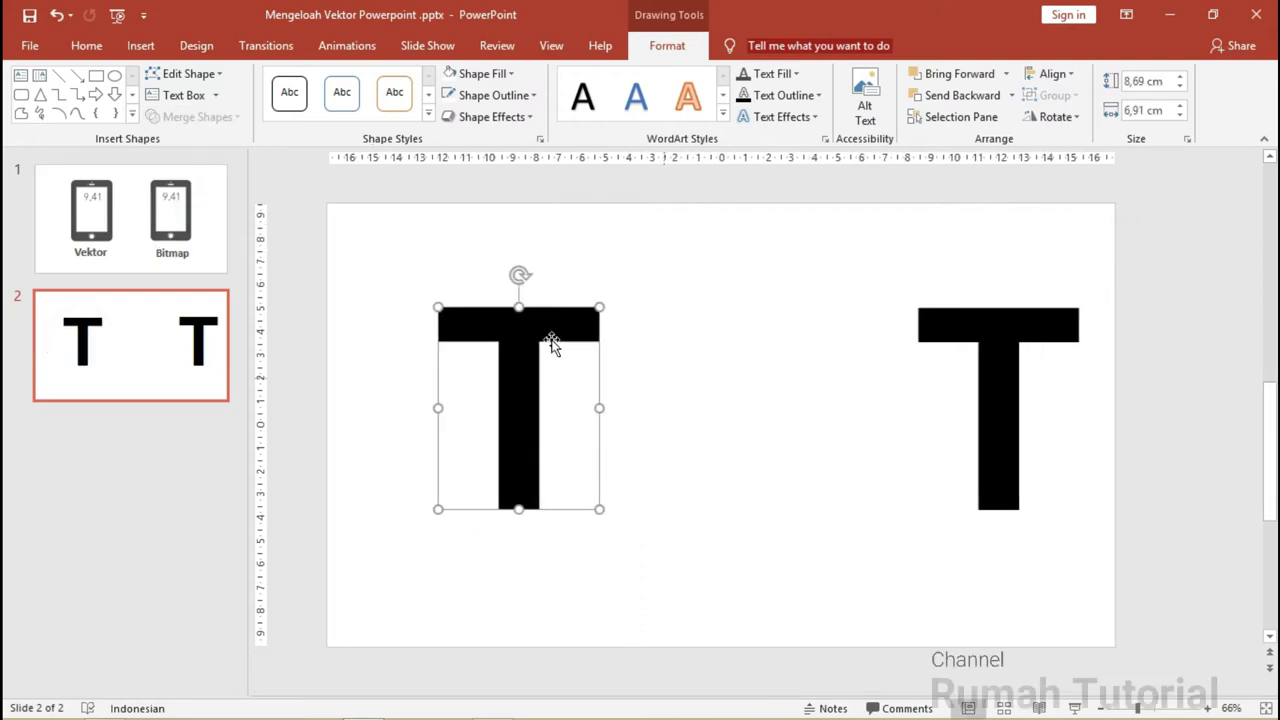
# Step: Reposition the merged left T shape slightly up and right beside the right T
pyautogui.scroll(2, 612, 334)
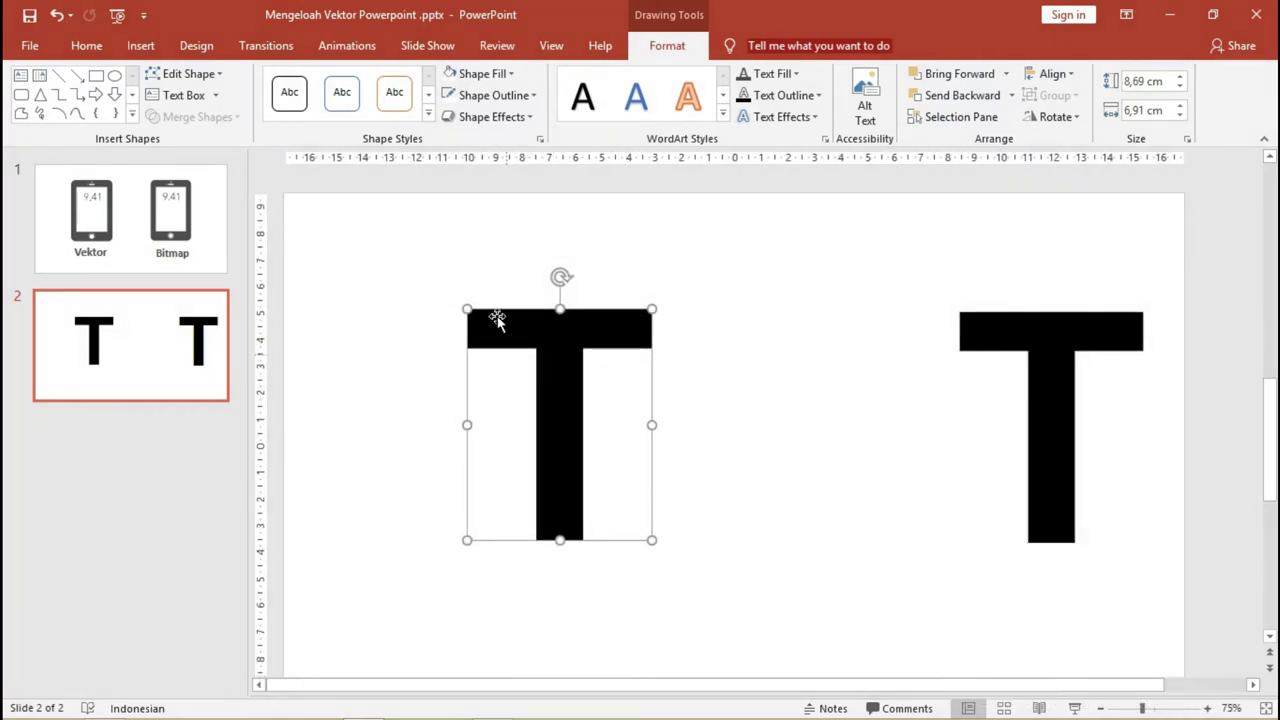
pyautogui.moveTo(575, 322); pyautogui.dragTo(514, 310)
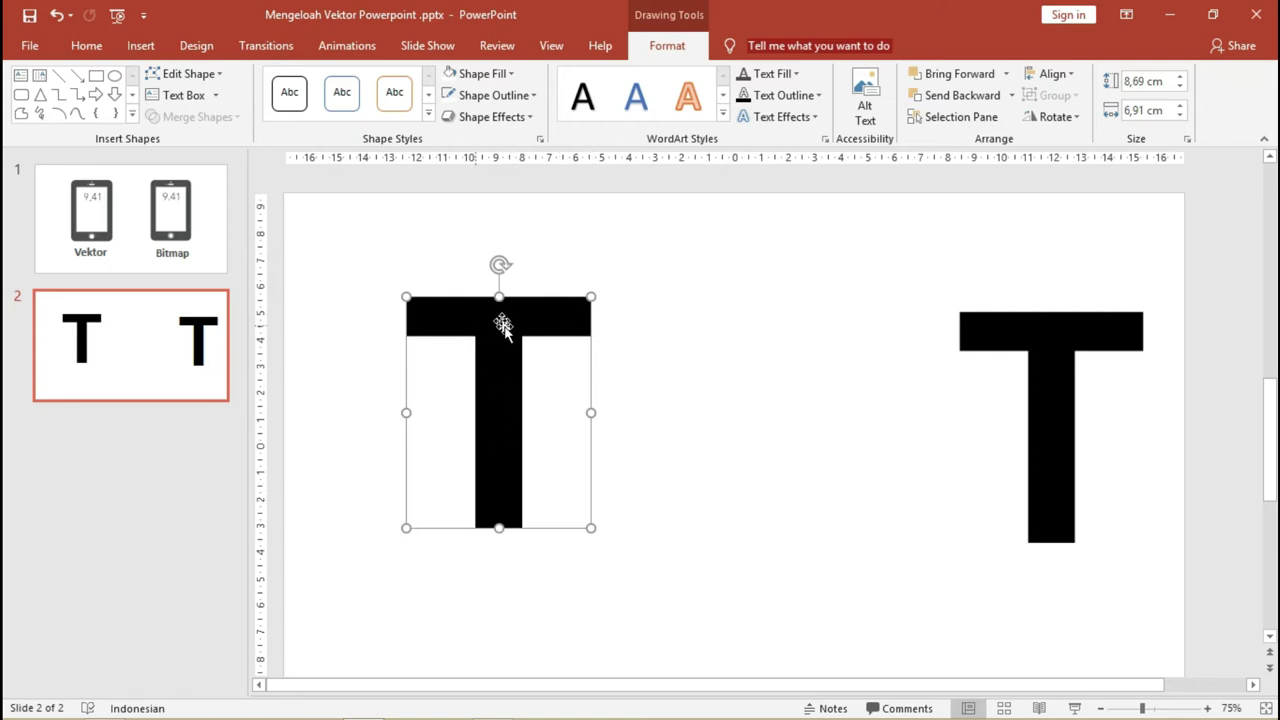
pyautogui.click(1057, 337)
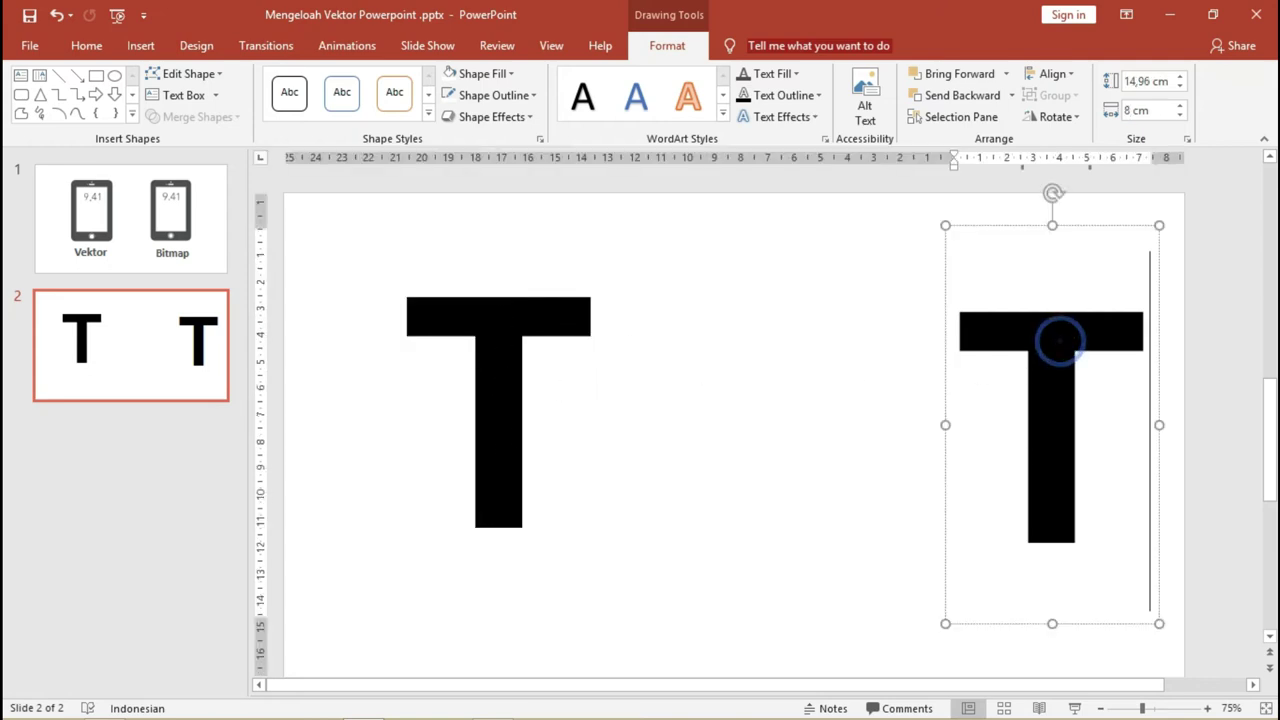
pyautogui.click(569, 323)
pyautogui.click(1034, 346)
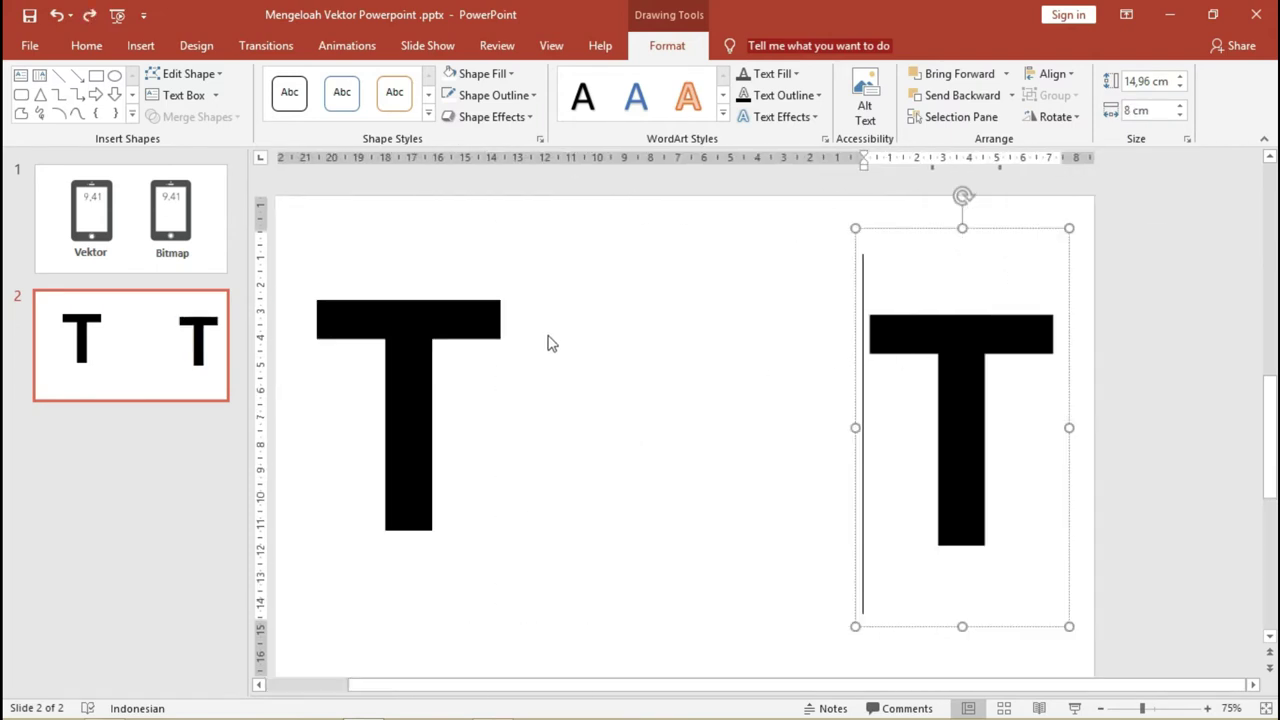
pyautogui.click(468, 320)
pyautogui.moveTo(449, 330)
pyautogui.mouseDown()
pyautogui.moveTo(581, 290)
pyautogui.moveTo(558, 267)
pyautogui.mouseUp()
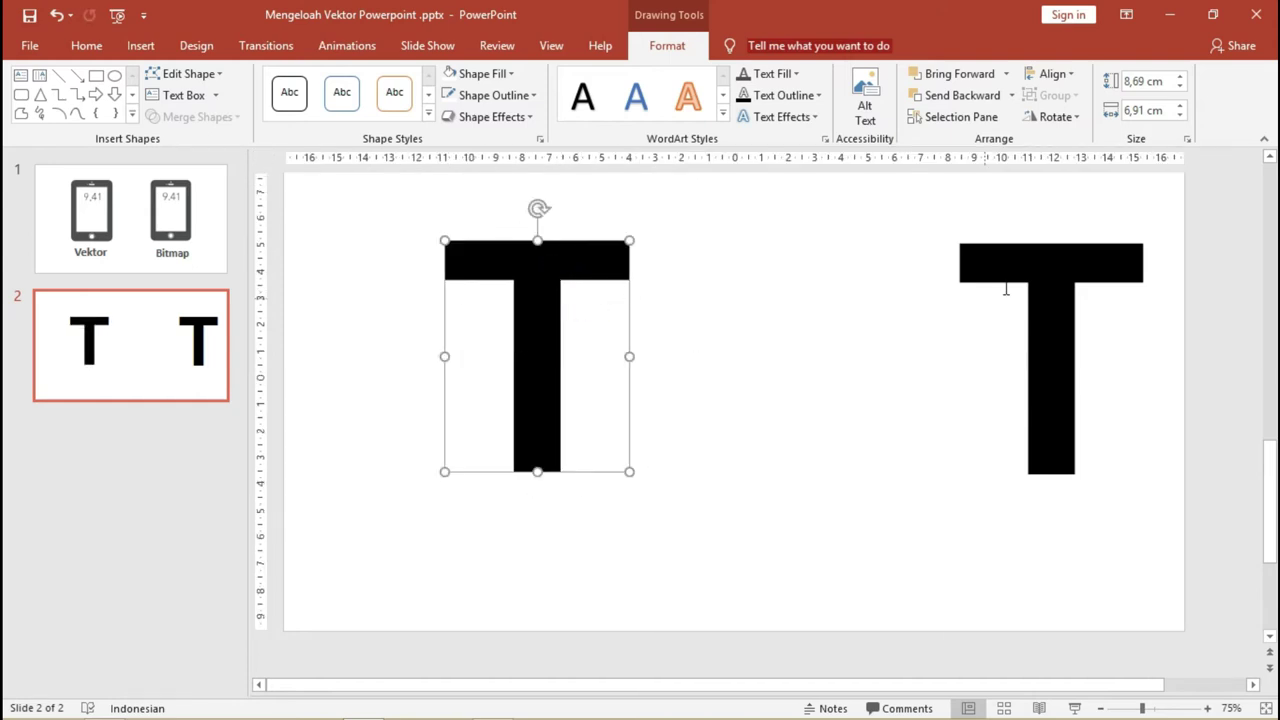
pyautogui.click(1006, 289)
pyautogui.click(455, 342)
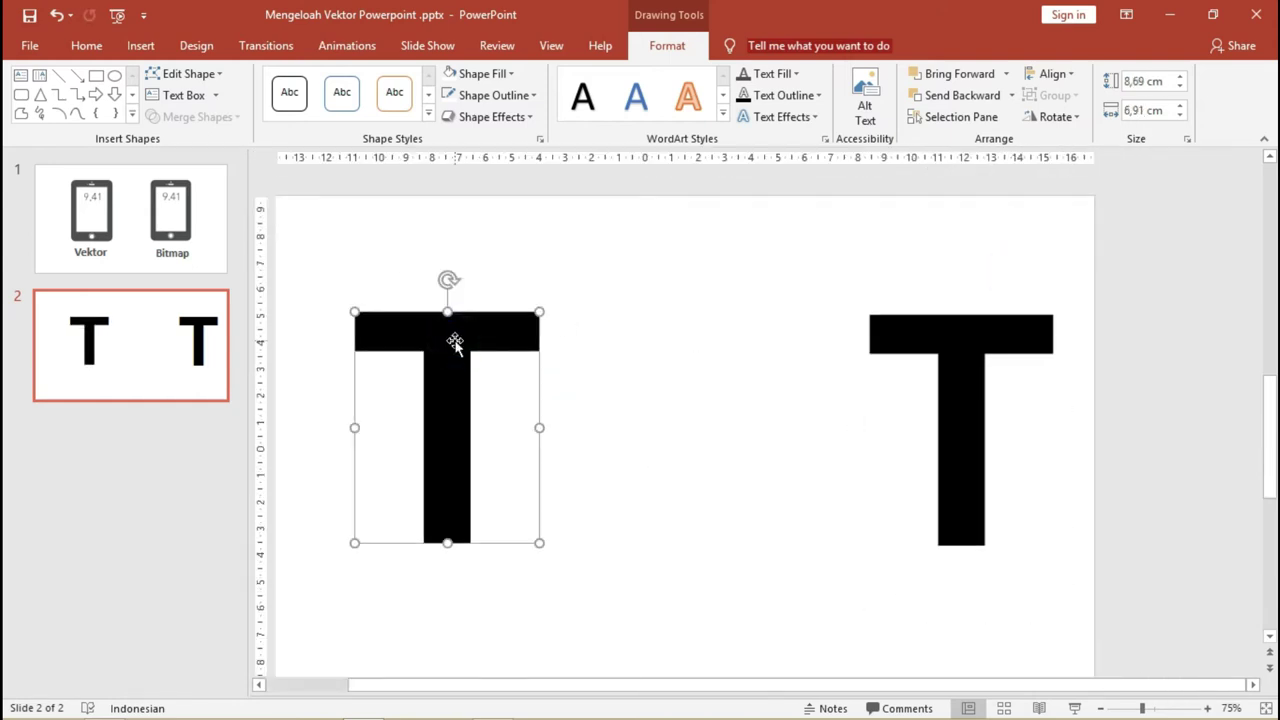
pyautogui.click(86, 45)
pyautogui.click(440, 112)
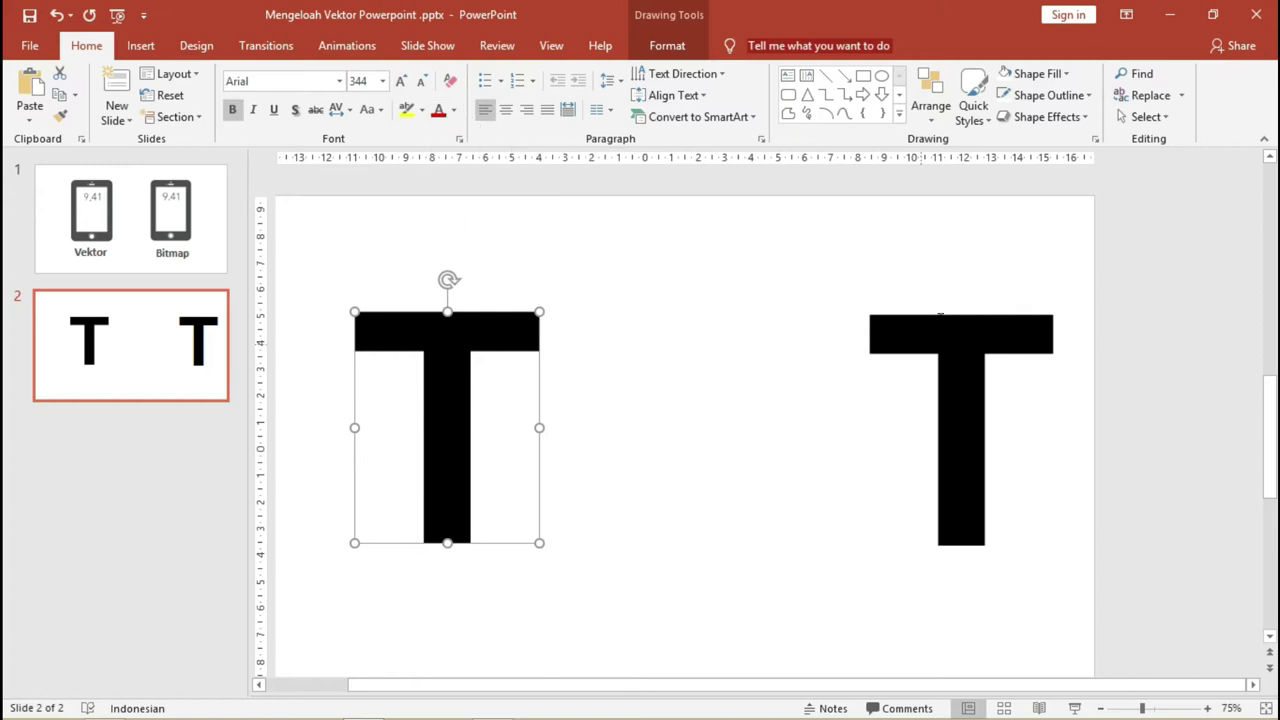
pyautogui.click(667, 45)
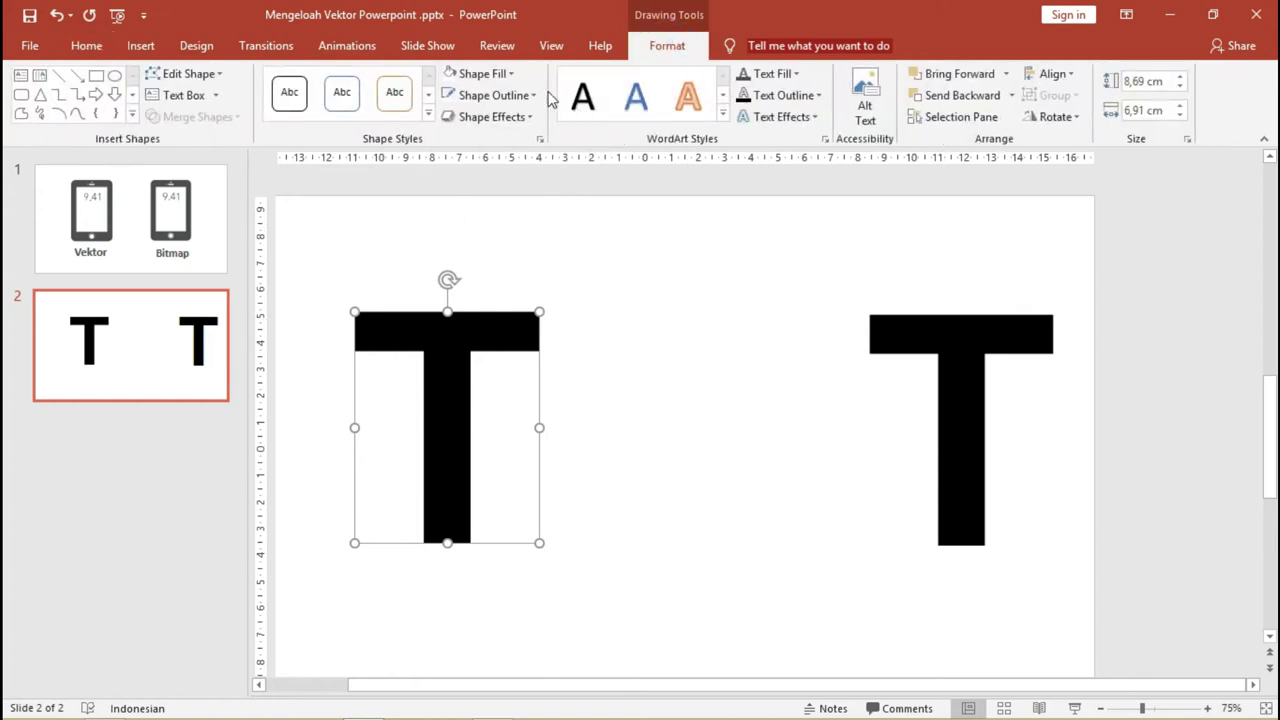
pyautogui.click(509, 76)
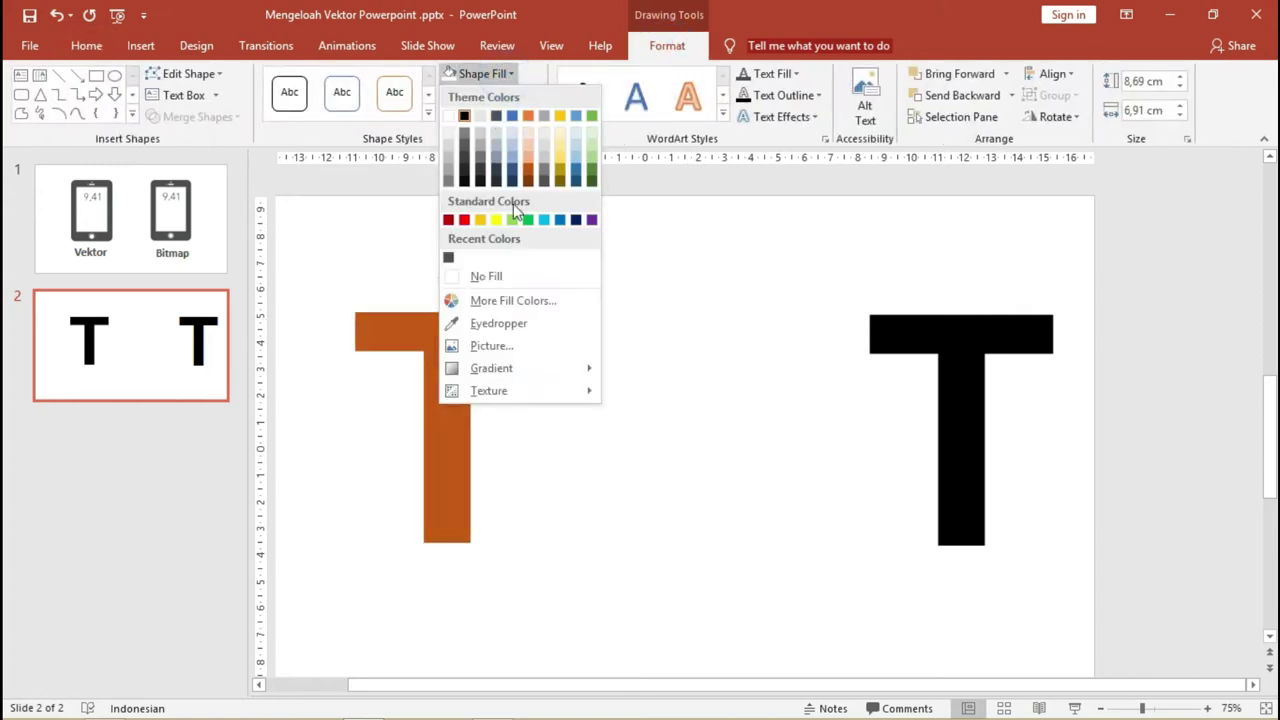
pyautogui.click(803, 178)
pyautogui.click(875, 246)
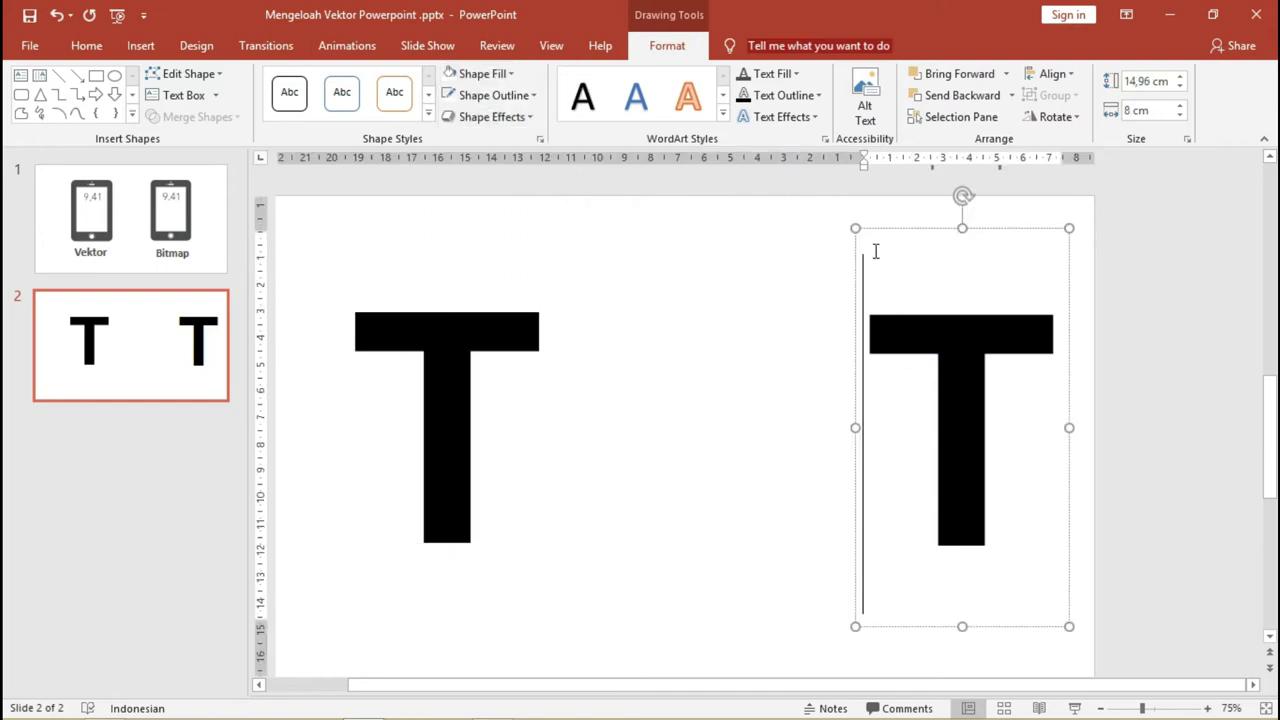
pyautogui.click(881, 232)
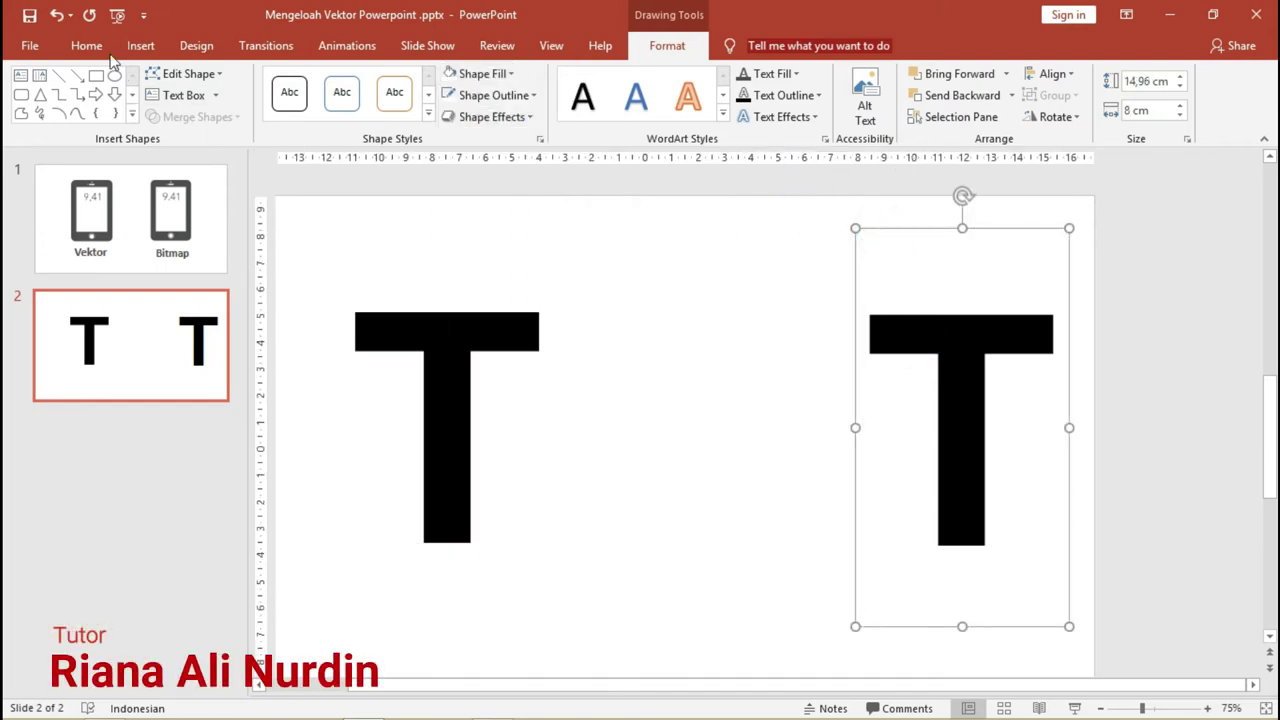
pyautogui.click(88, 46)
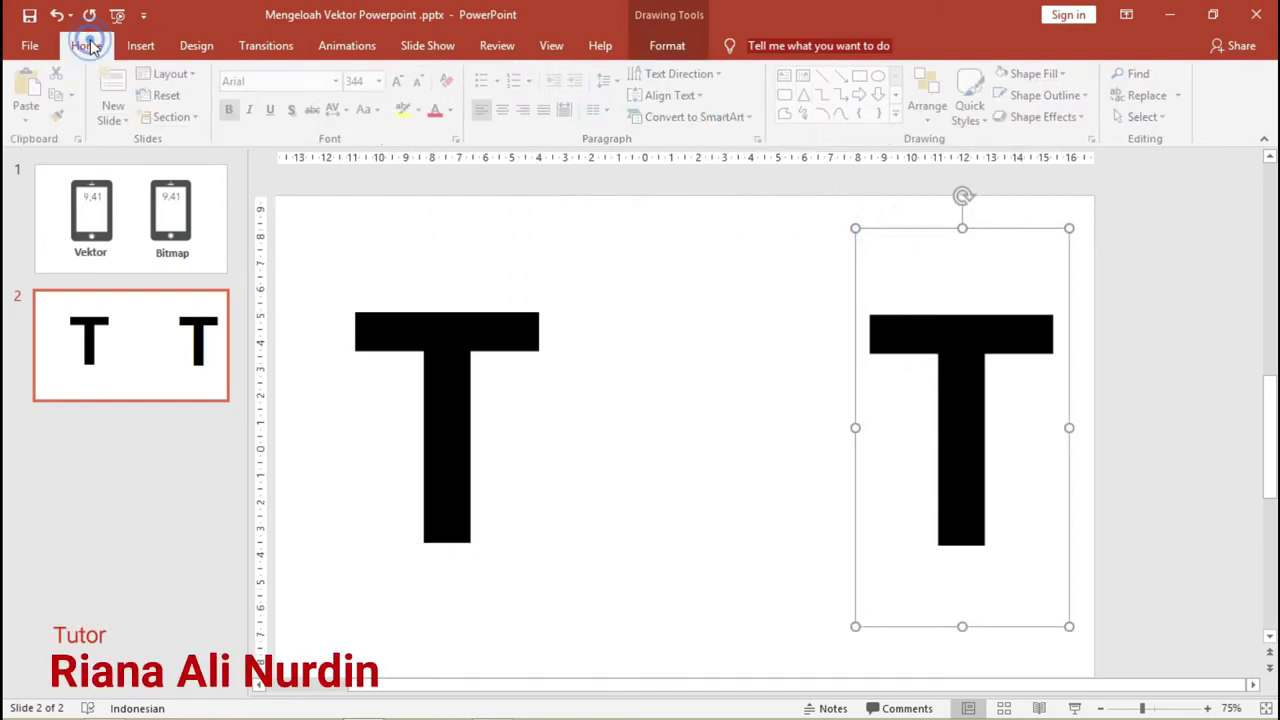
pyautogui.click(453, 112)
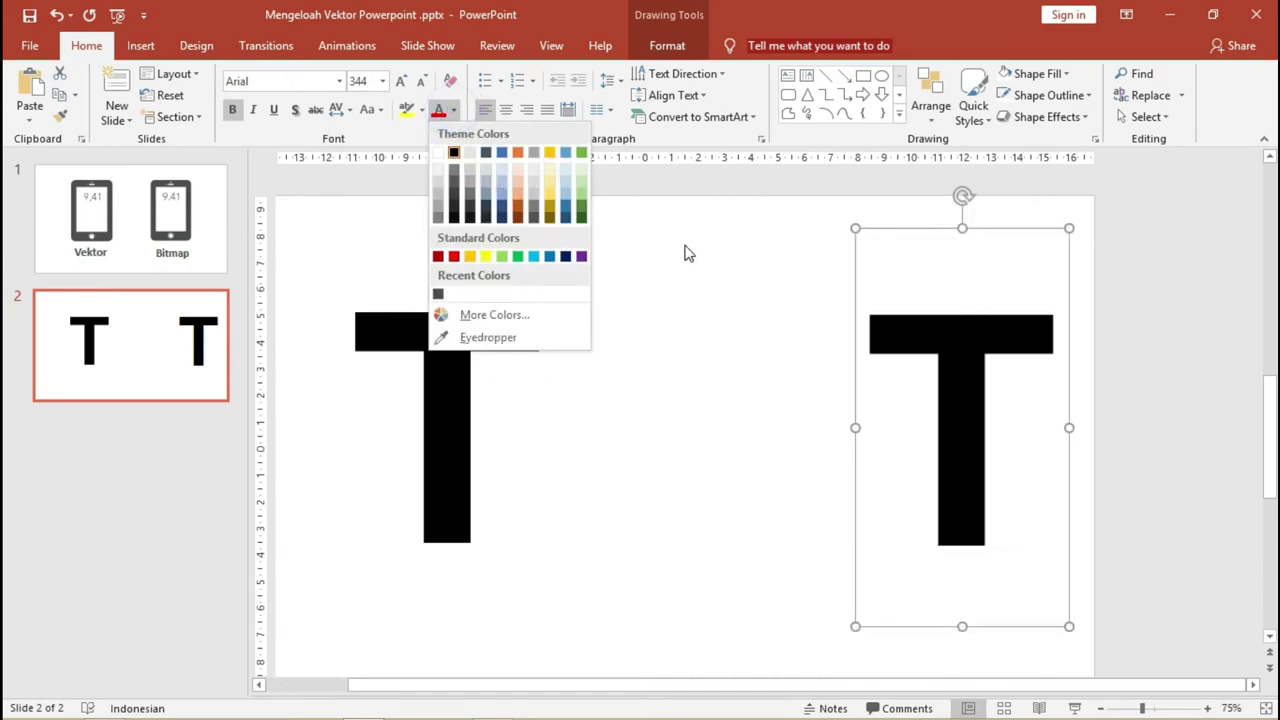
pyautogui.click(731, 306)
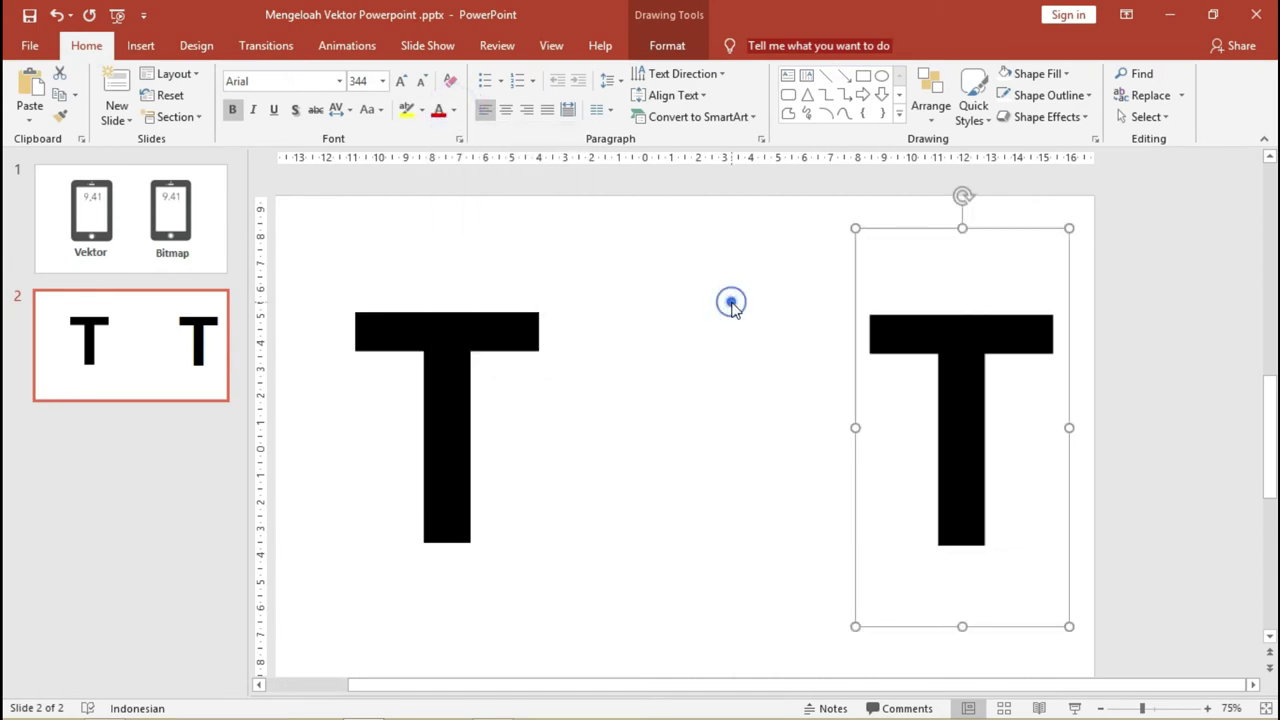
pyautogui.click(451, 337)
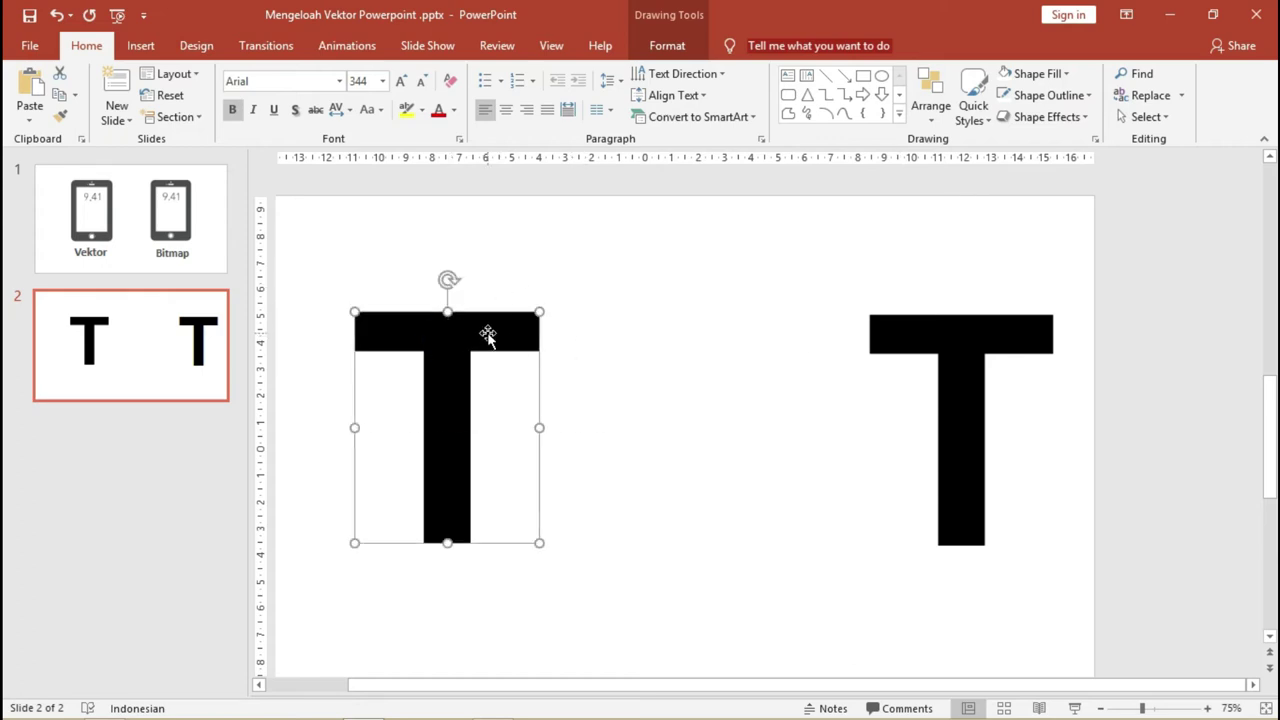
# Step: Show the left T's editable points with Edit Shape > Edit Points
pyautogui.click(664, 45)
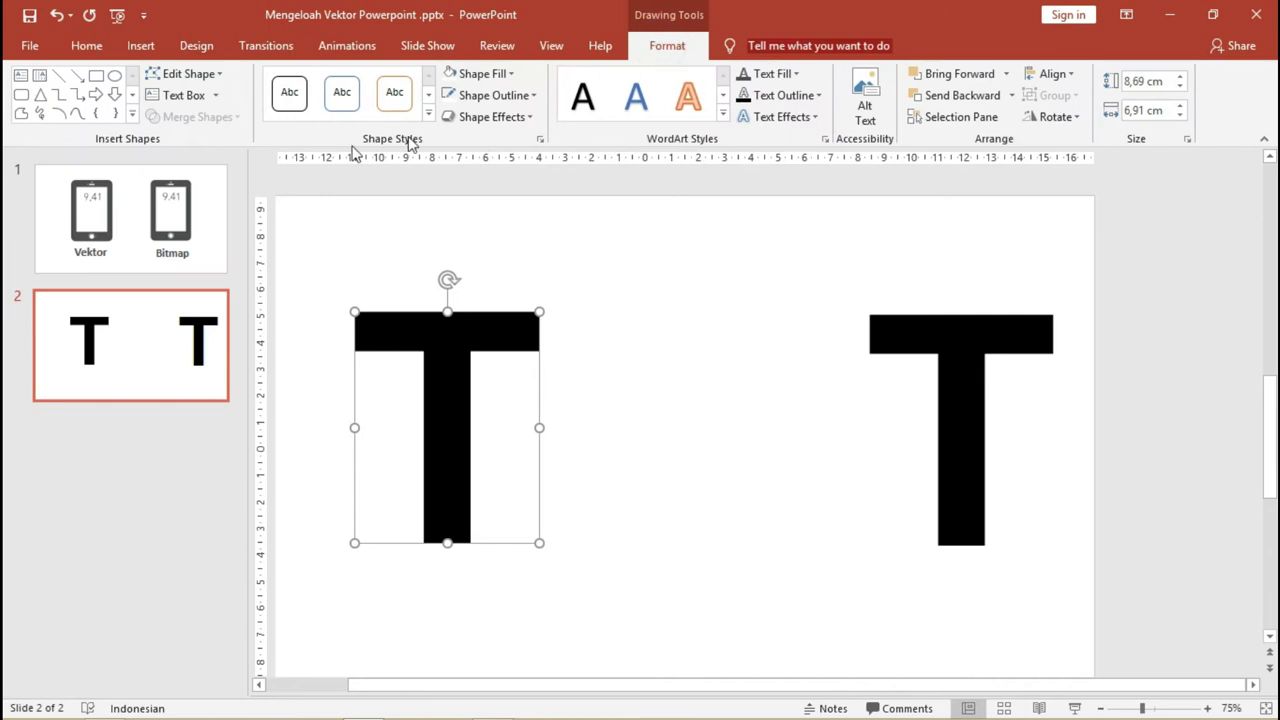
pyautogui.click(208, 82)
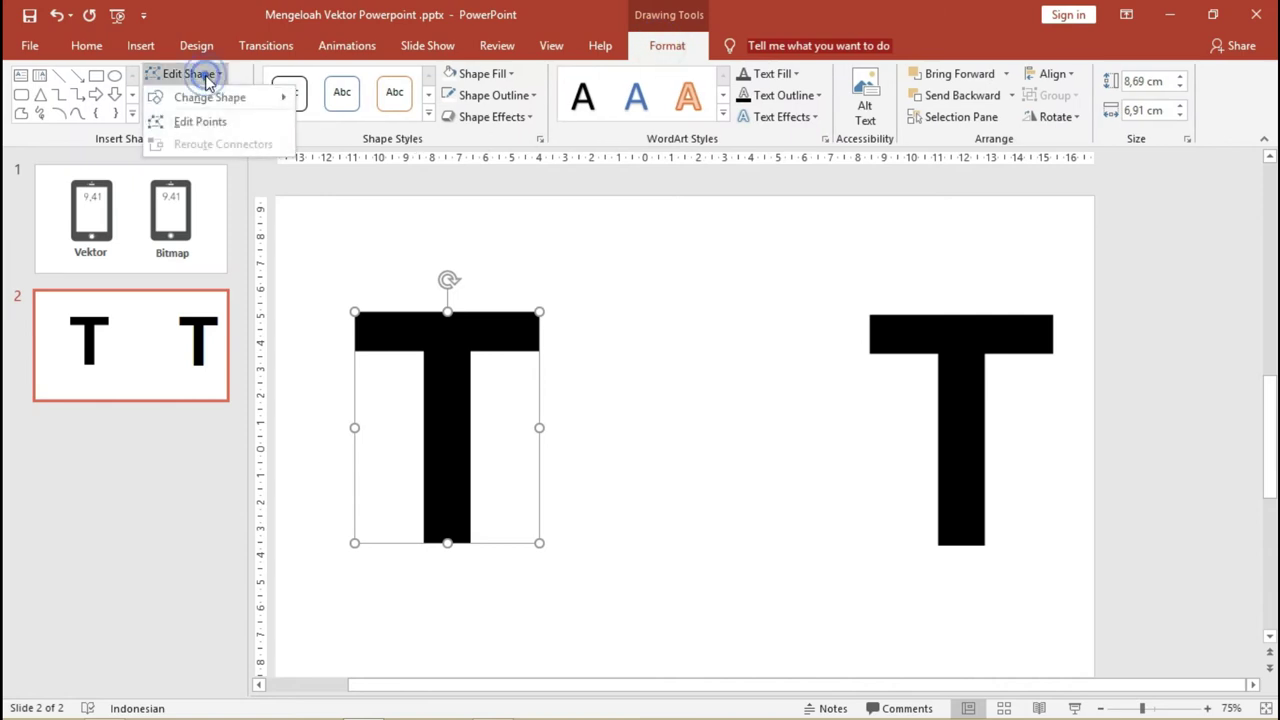
pyautogui.click(205, 127)
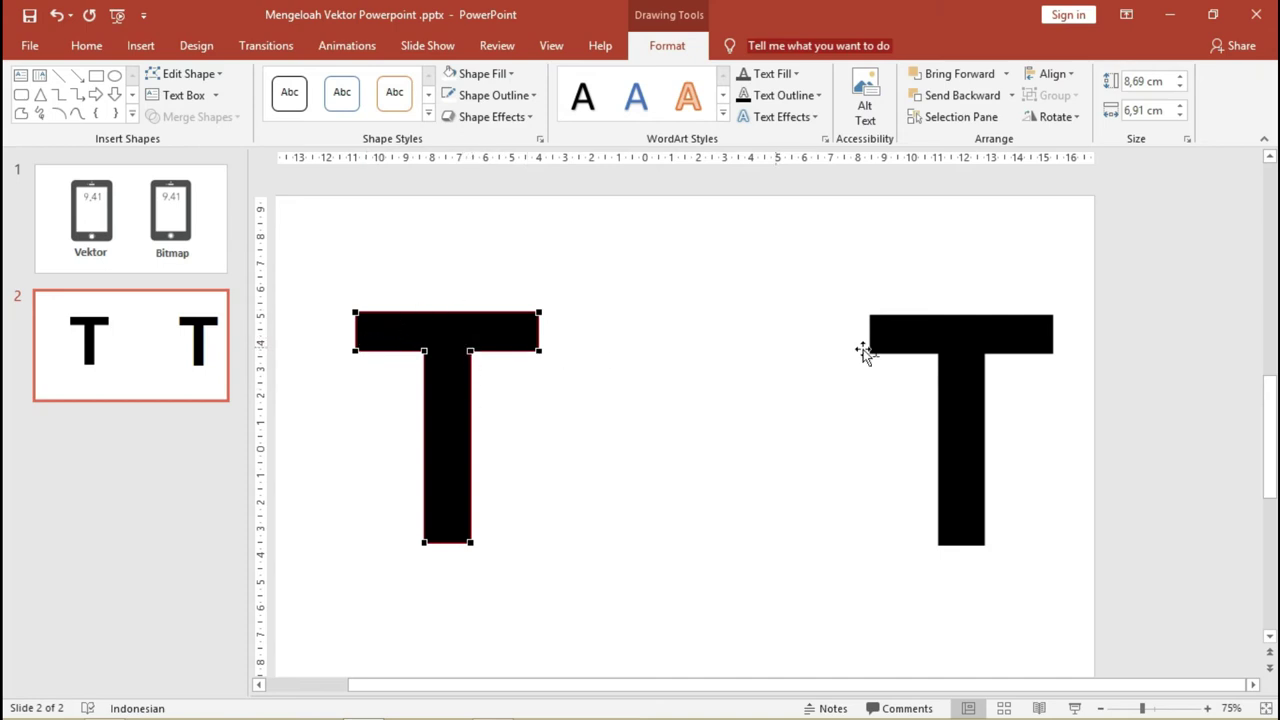
# Step: Move the right T closer to the left T, test its edit points, and undo the change
pyautogui.click(889, 326)
pyautogui.moveTo(890, 228)
pyautogui.mouseDown()
pyautogui.moveTo(709, 228)
pyautogui.moveTo(636, 250)
pyautogui.mouseUp()
pyautogui.click(210, 78)
pyautogui.click(205, 119)
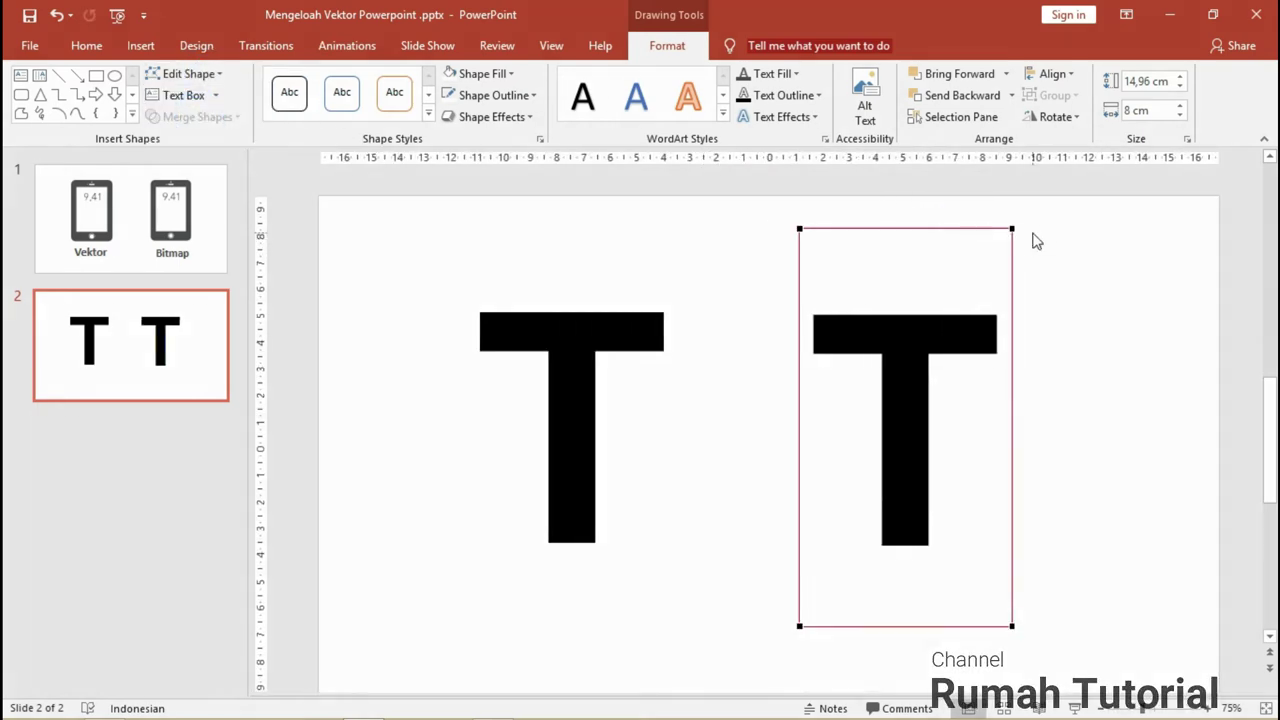
pyautogui.moveTo(1013, 229); pyautogui.dragTo(987, 264)
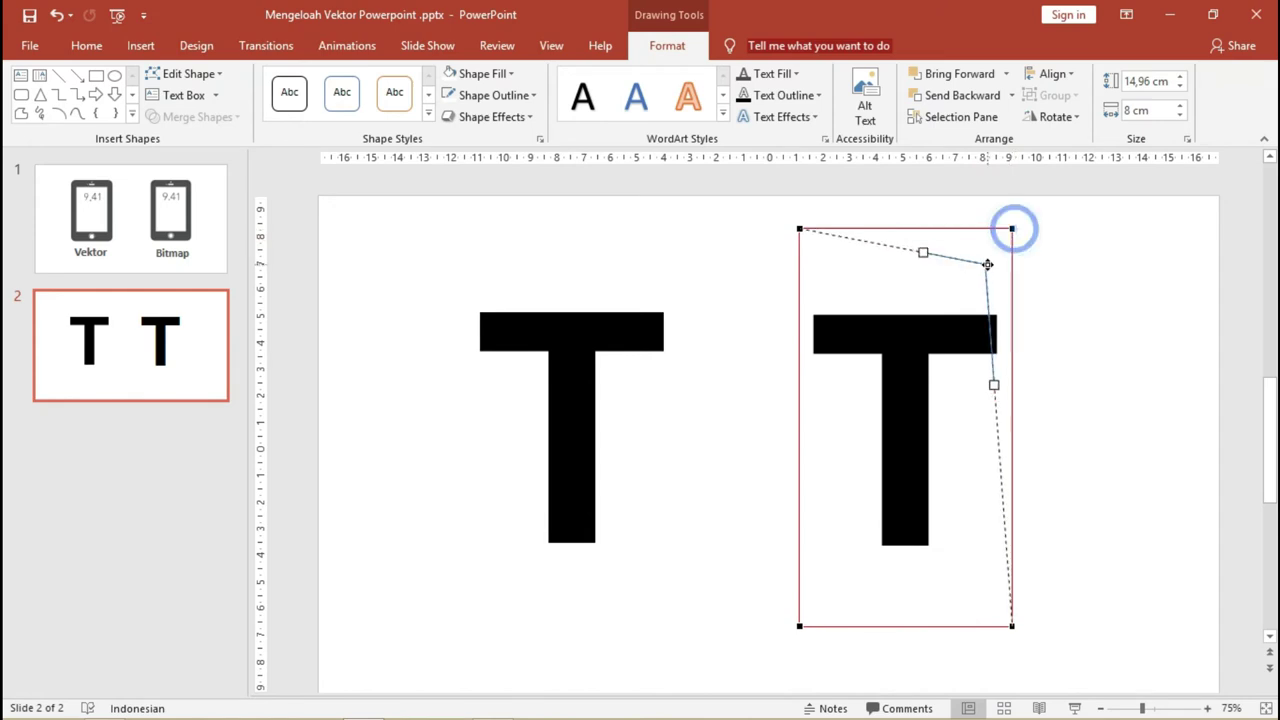
pyautogui.hotkey('ctrl', 'z')
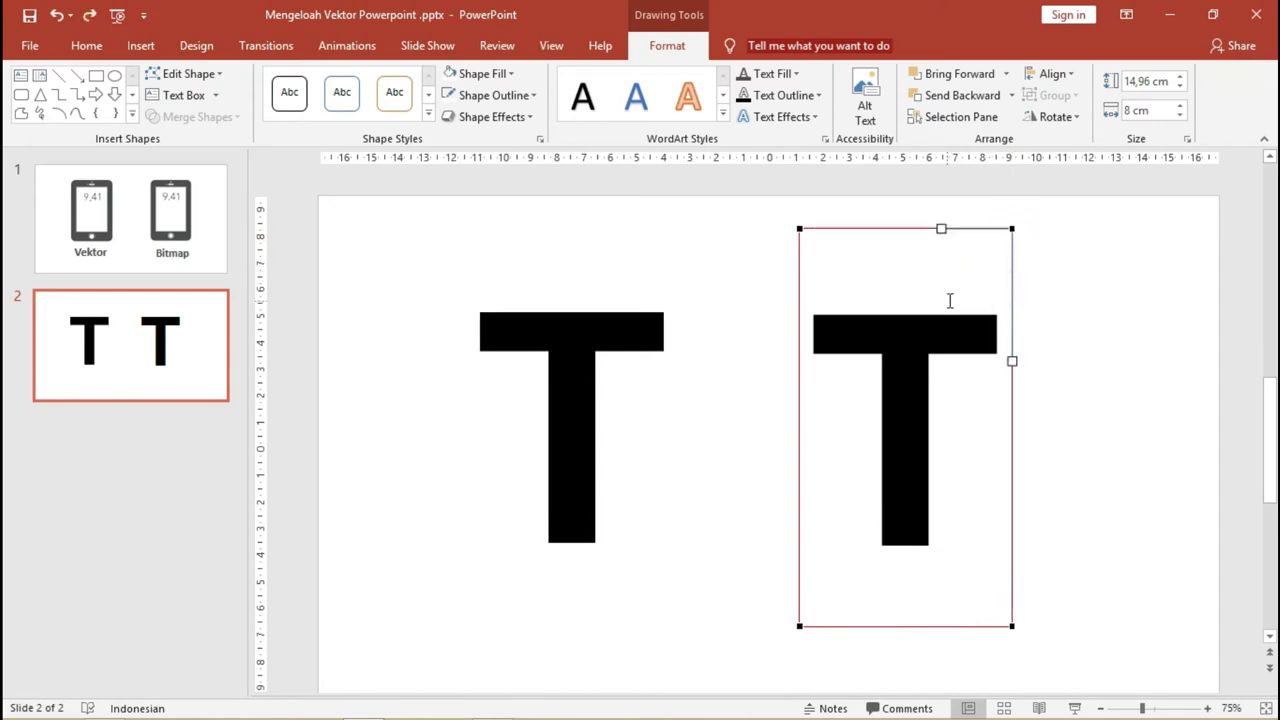
pyautogui.click(912, 230)
pyautogui.click(453, 272)
# Step: Retype the right T as V and drag it beside the T so the slide reads TV
pyautogui.click(546, 348)
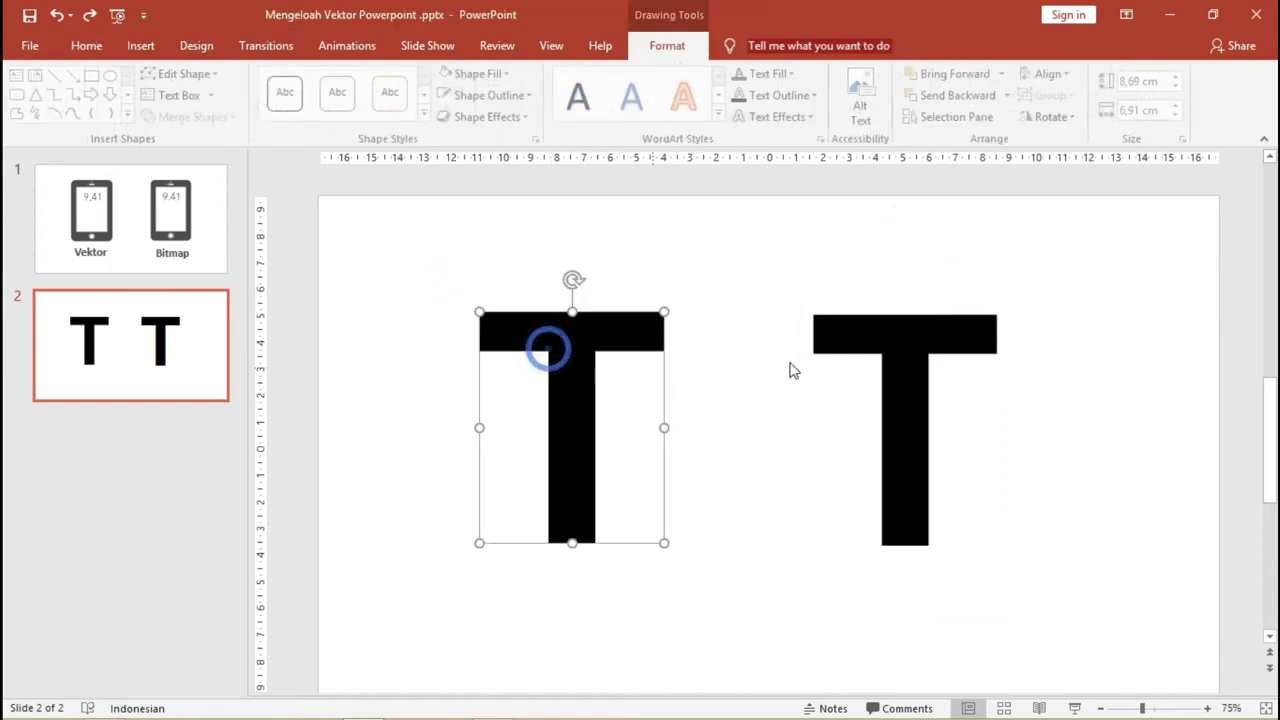
pyautogui.click(799, 355)
pyautogui.click(806, 328)
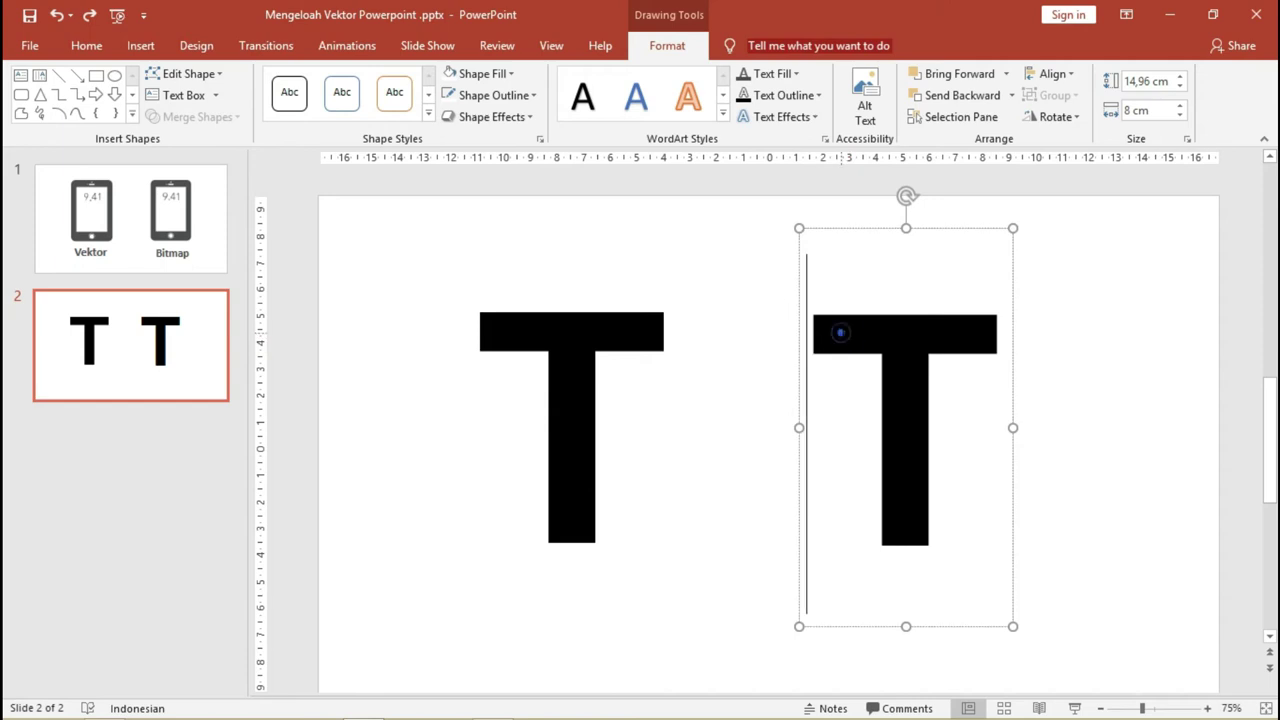
pyautogui.doubleClick(830, 338)
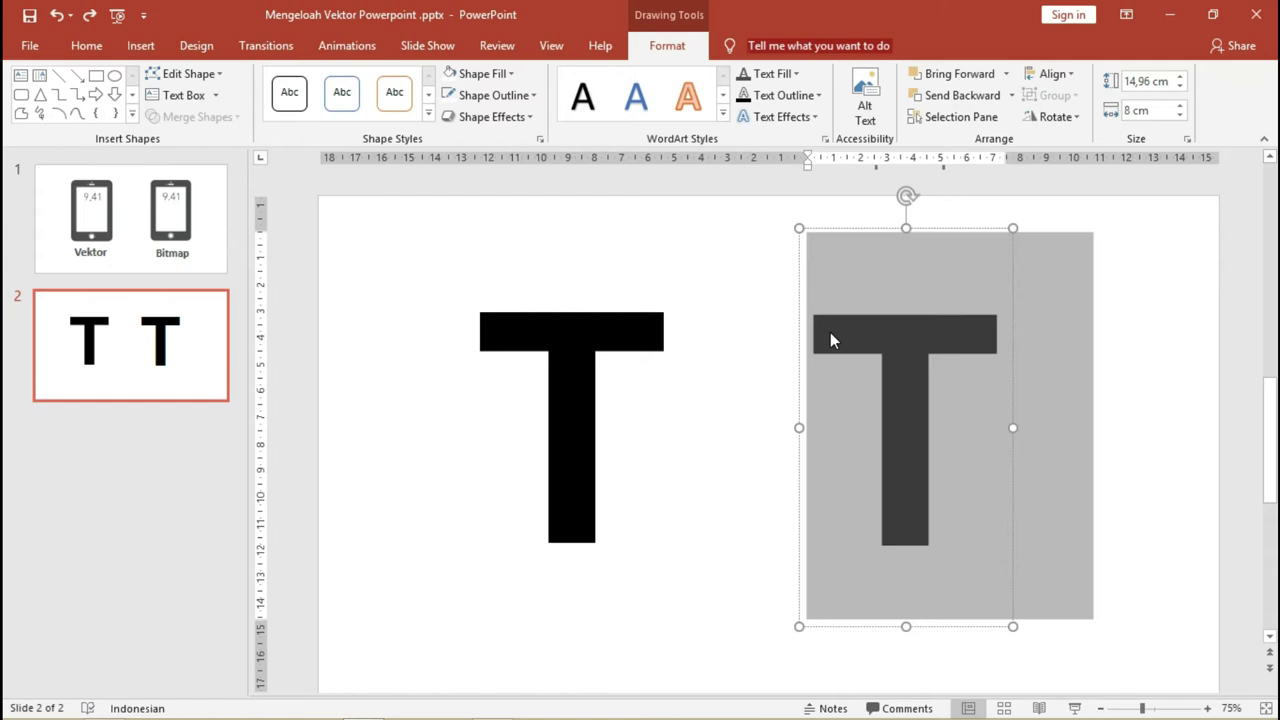
pyautogui.write('V')
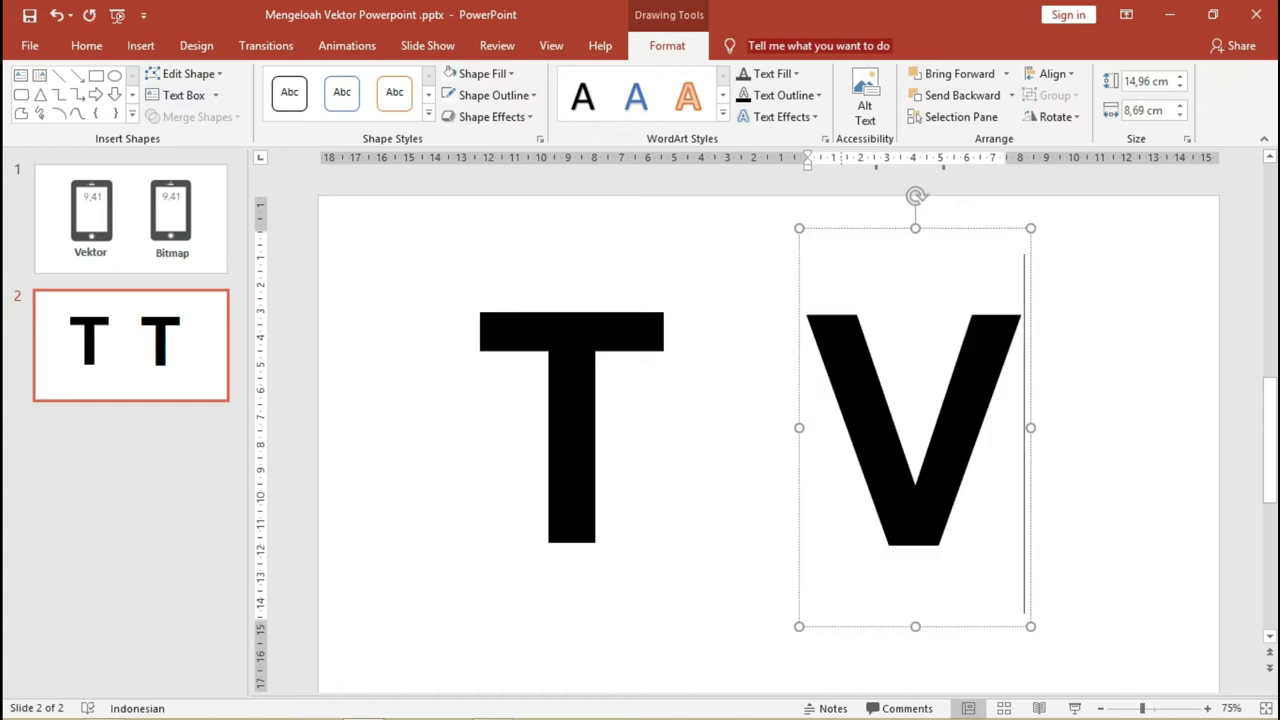
pyautogui.write('RI')
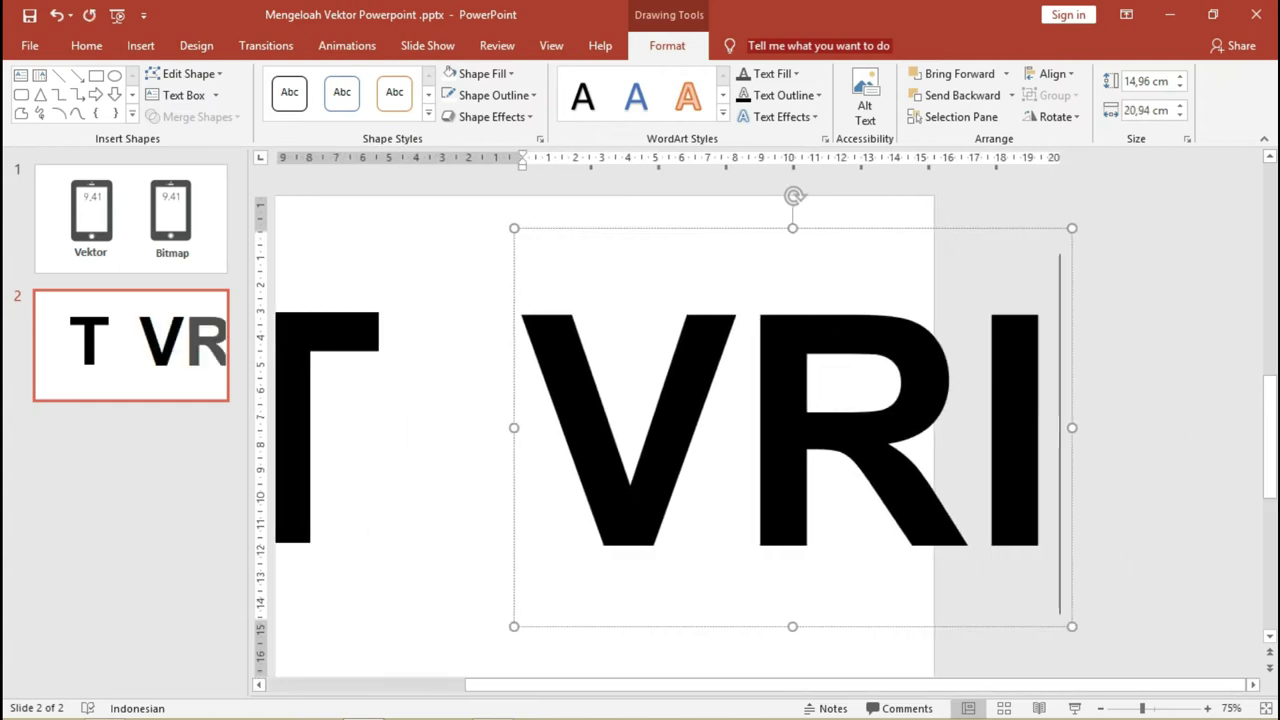
pyautogui.press('BackSpace')
pyautogui.press('BackSpace')
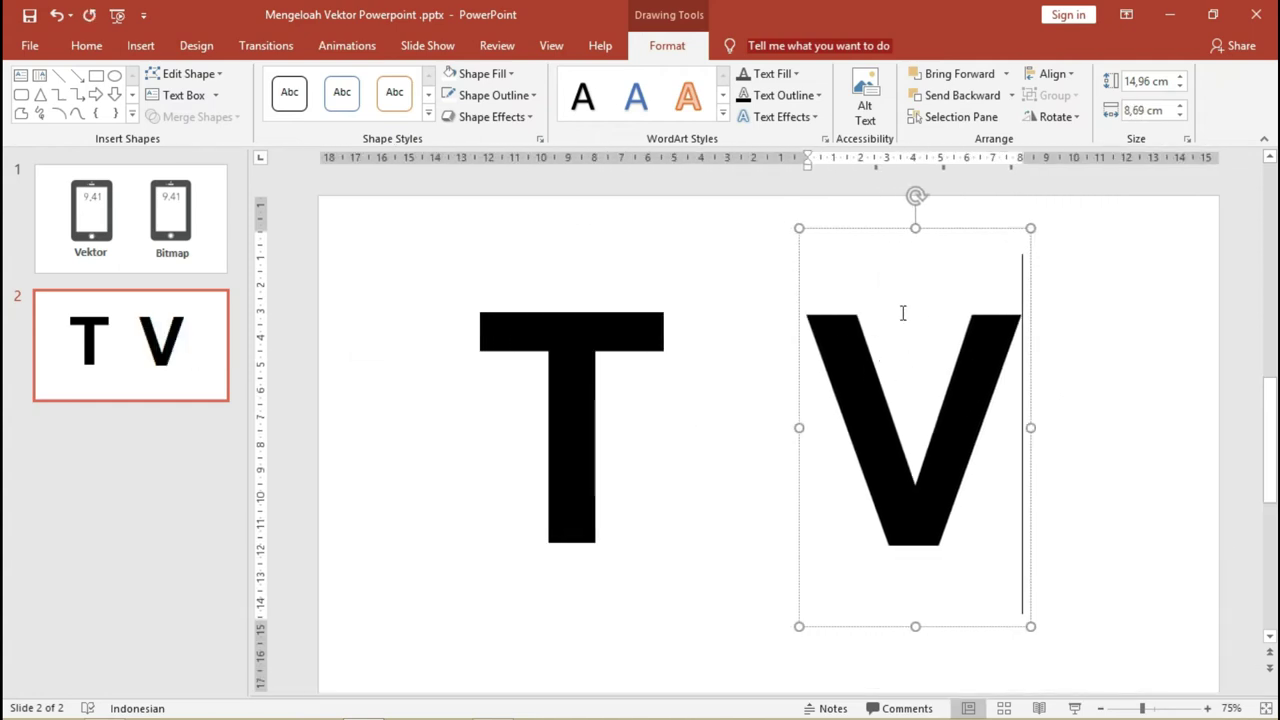
pyautogui.moveTo(814, 236); pyautogui.dragTo(704, 229)
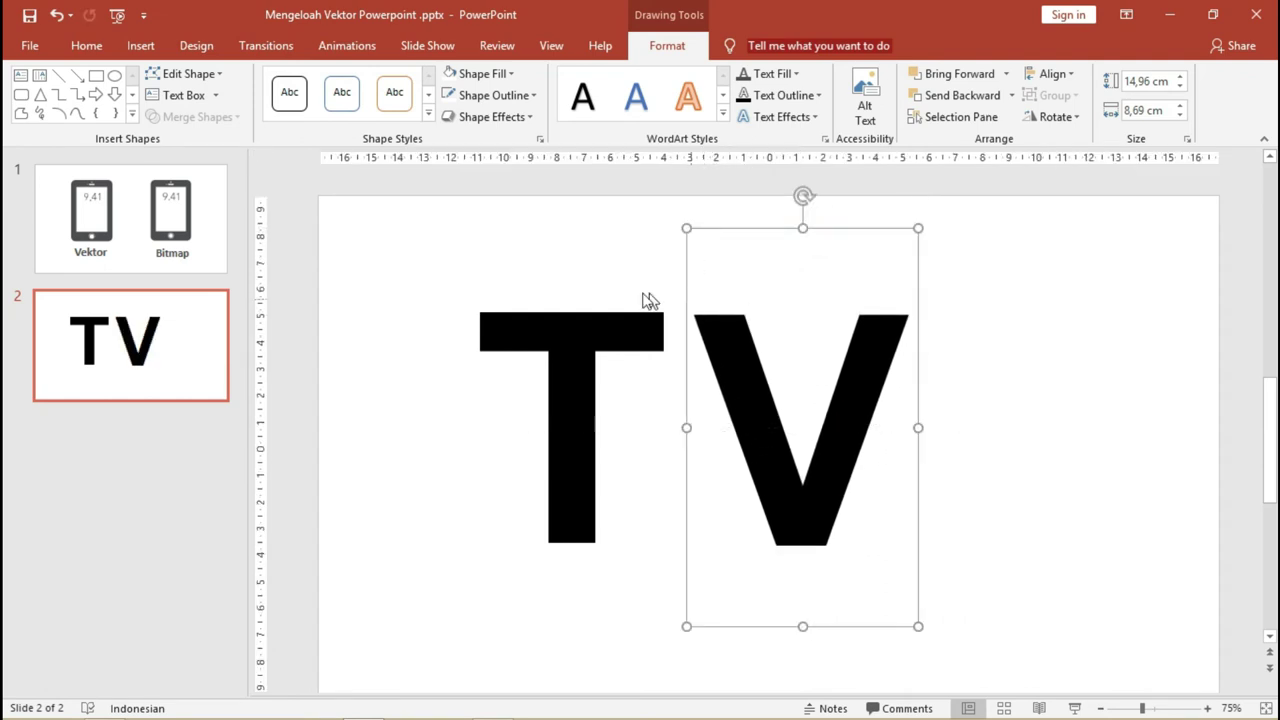
pyautogui.click(209, 94)
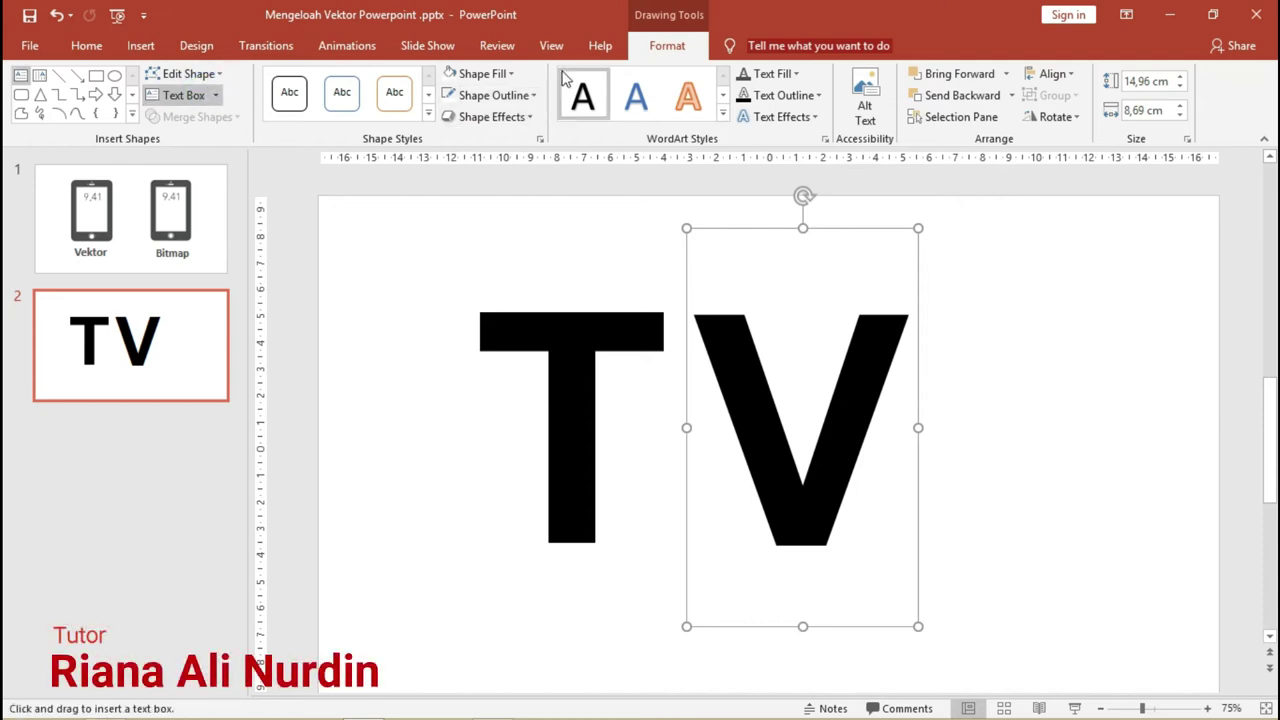
# Step: Draw a blue circle over the V and send it behind the letter
pyautogui.click(140, 46)
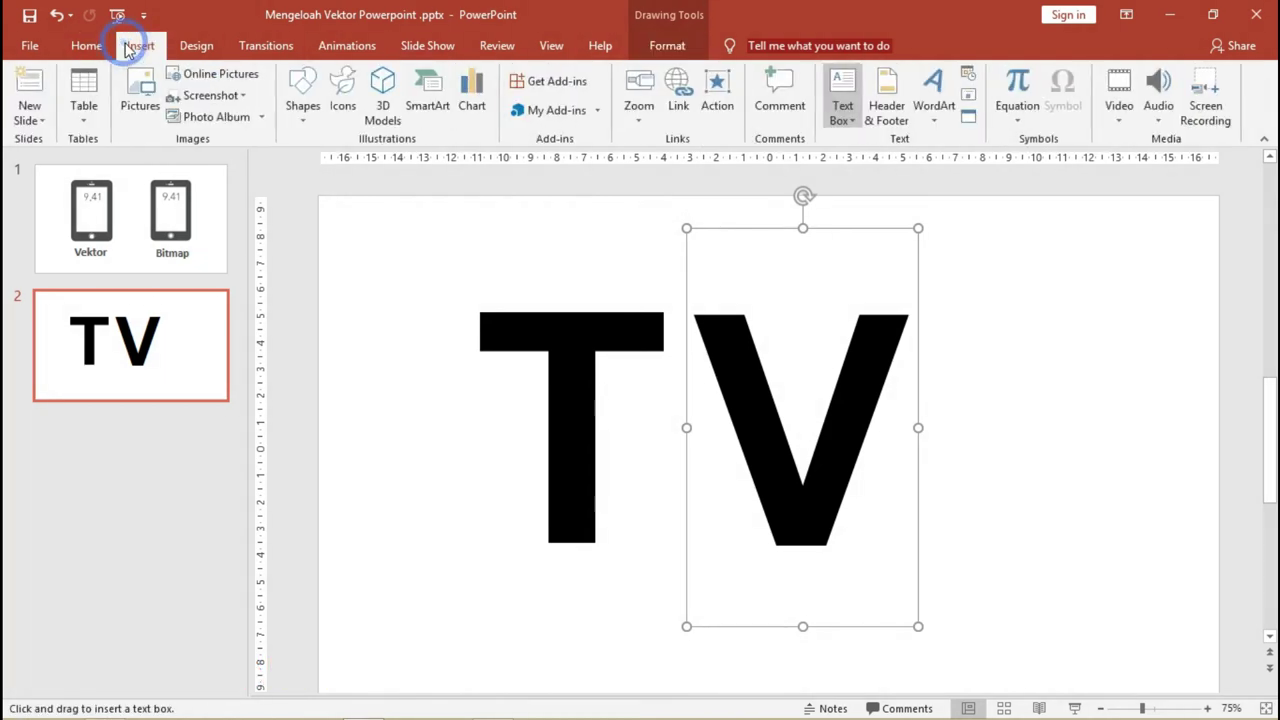
pyautogui.click(302, 104)
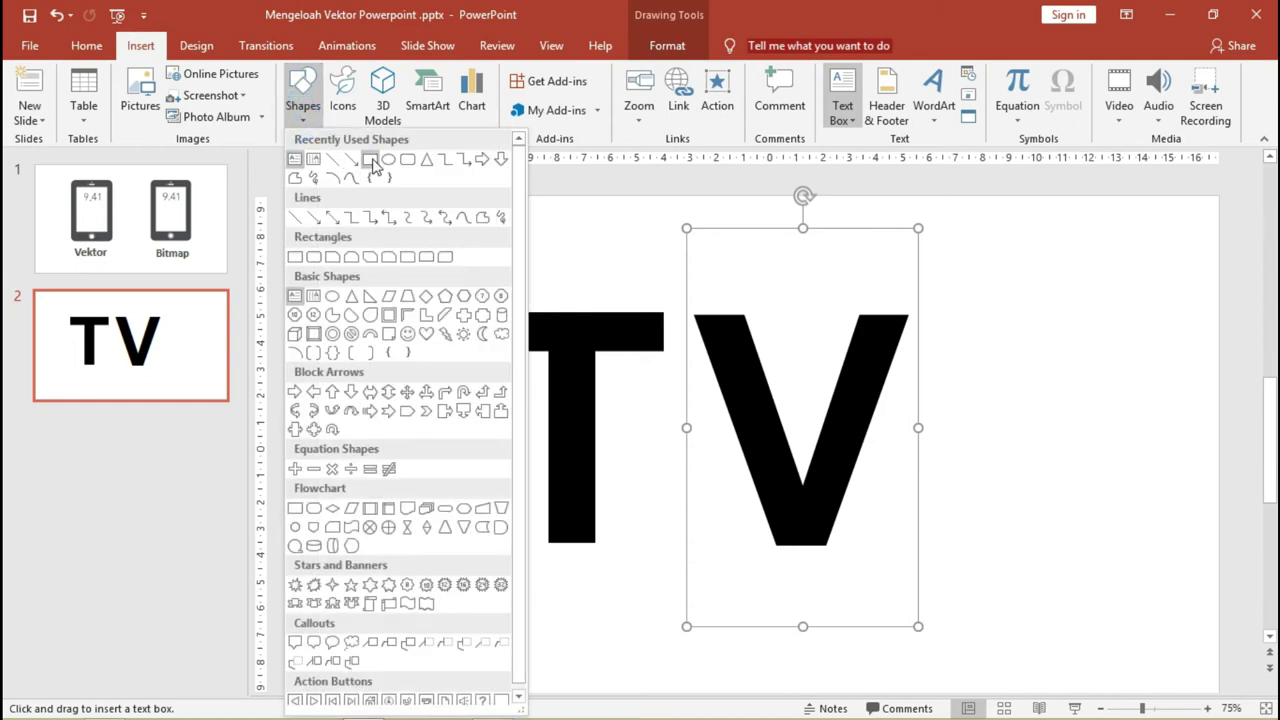
pyautogui.click(385, 162)
pyautogui.moveTo(677, 286)
pyautogui.mouseDown()
pyautogui.moveTo(1070, 640)
pyautogui.moveTo(1046, 603)
pyautogui.mouseUp()
pyautogui.moveTo(982, 460); pyautogui.dragTo(922, 404)
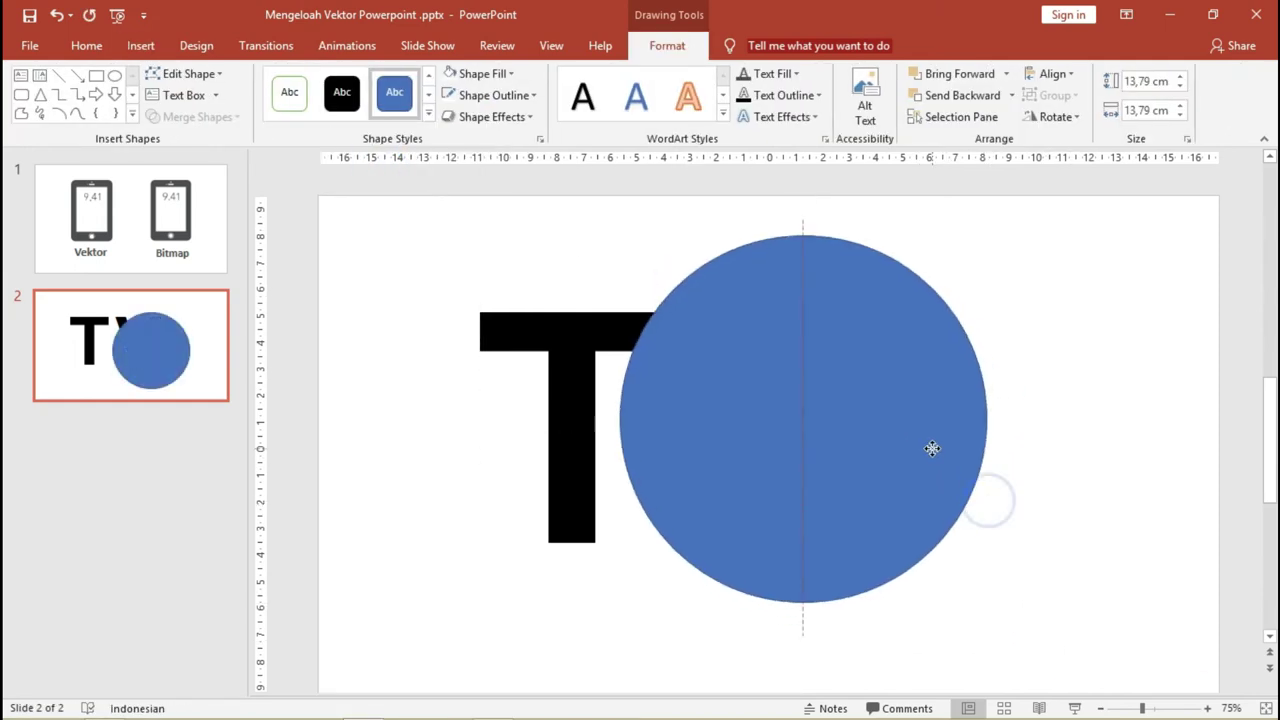
pyautogui.rightClick(922, 404)
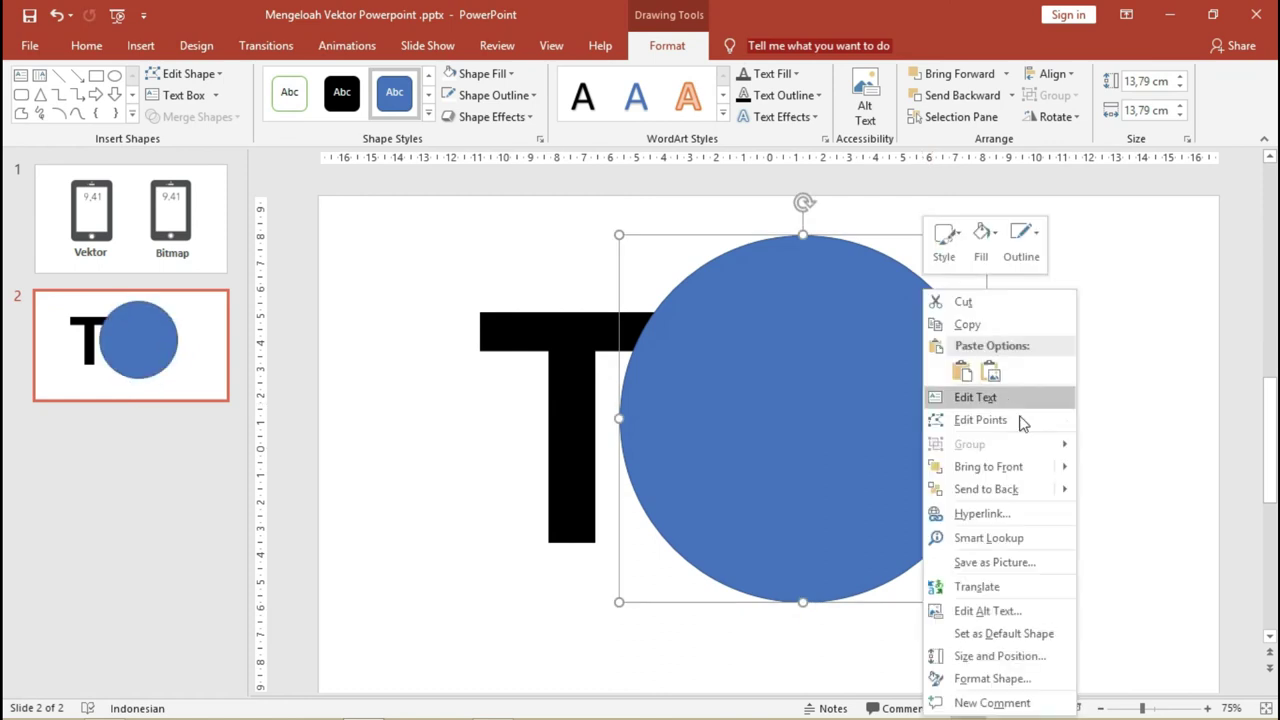
pyautogui.click(1030, 490)
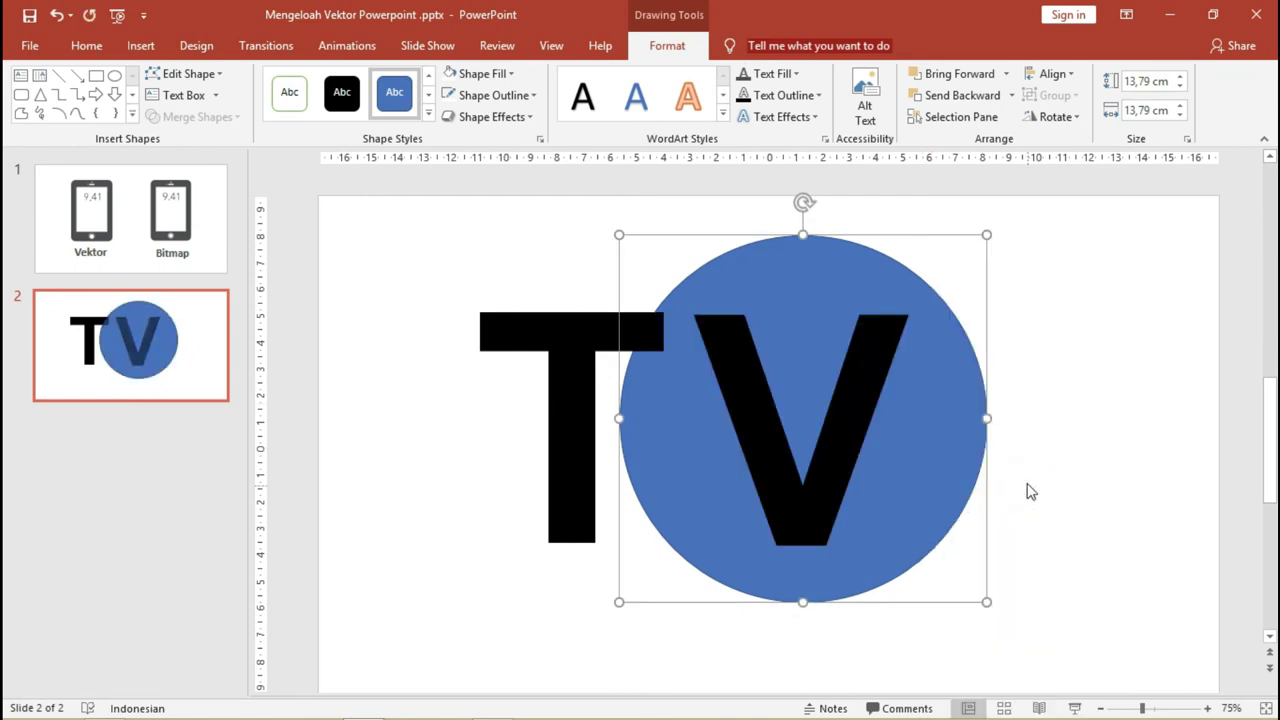
# Step: Intersect the circle with the V to leave a solid black V shape
pyautogui.click(866, 351)
pyautogui.keyDown('shift'); pyautogui.click(950, 355); pyautogui.keyUp('shift')
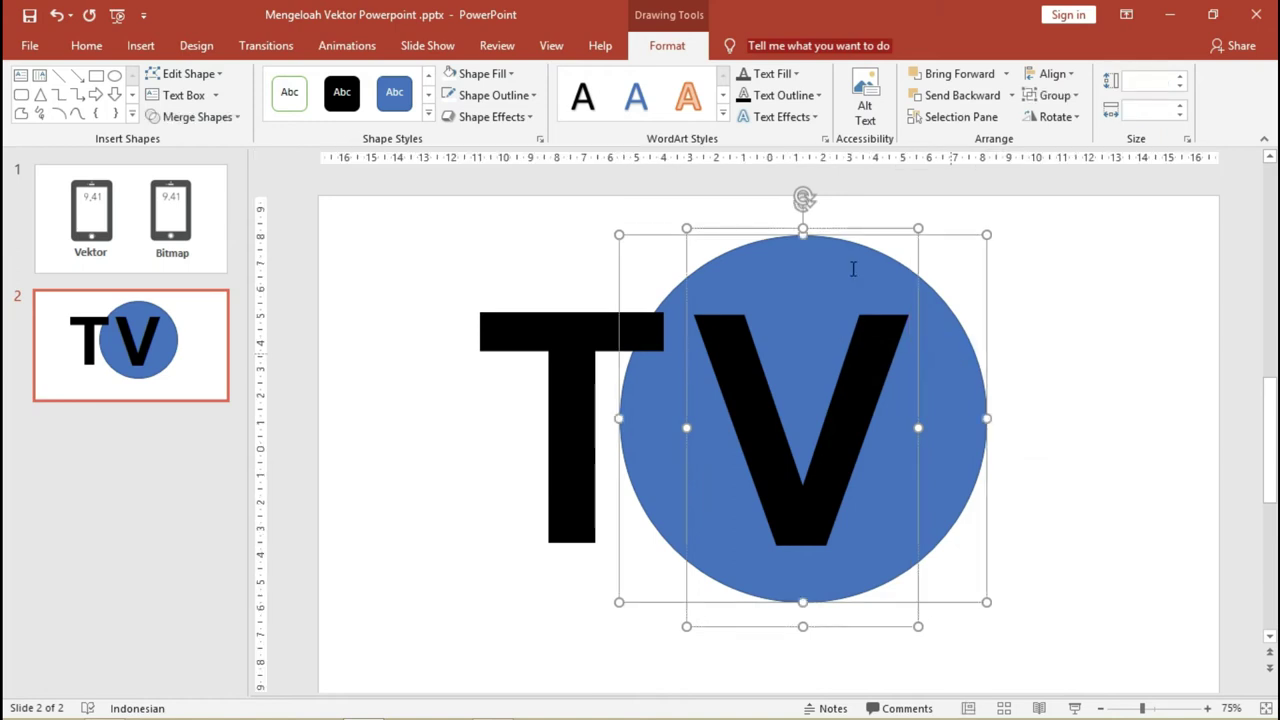
pyautogui.click(222, 116)
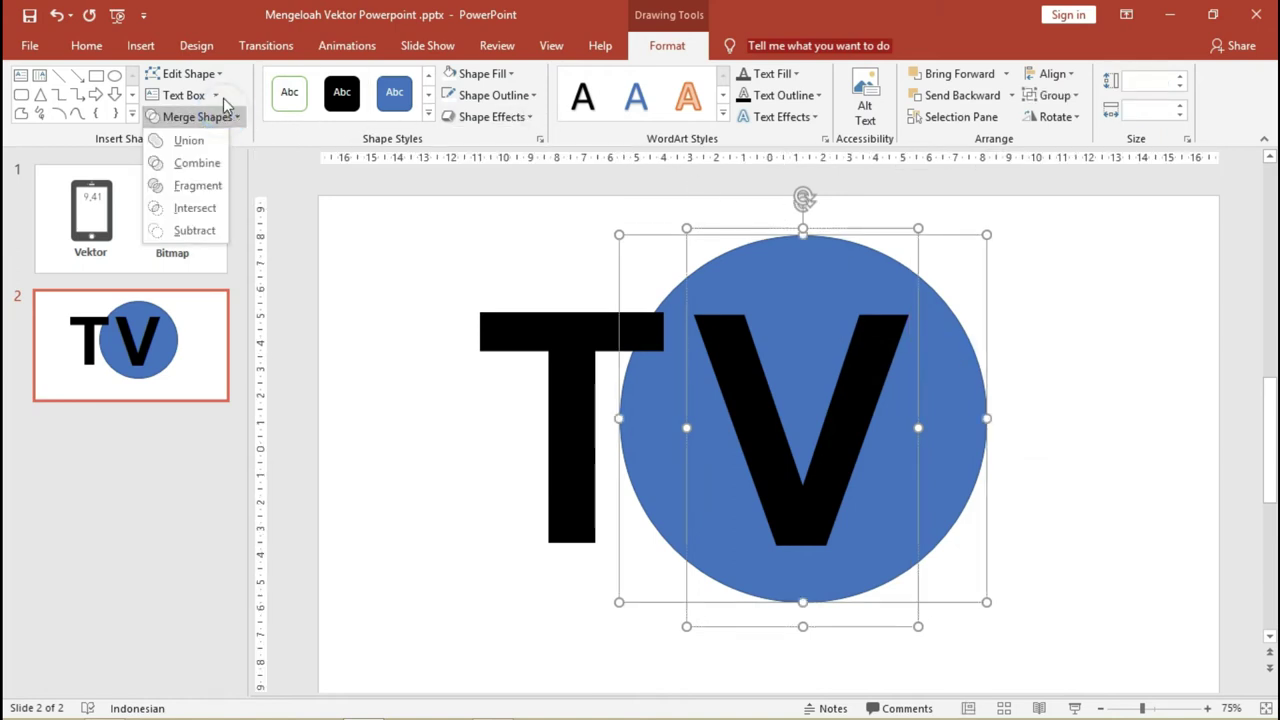
pyautogui.click(200, 208)
pyautogui.click(980, 372)
pyautogui.moveTo(855, 351); pyautogui.dragTo(785, 353)
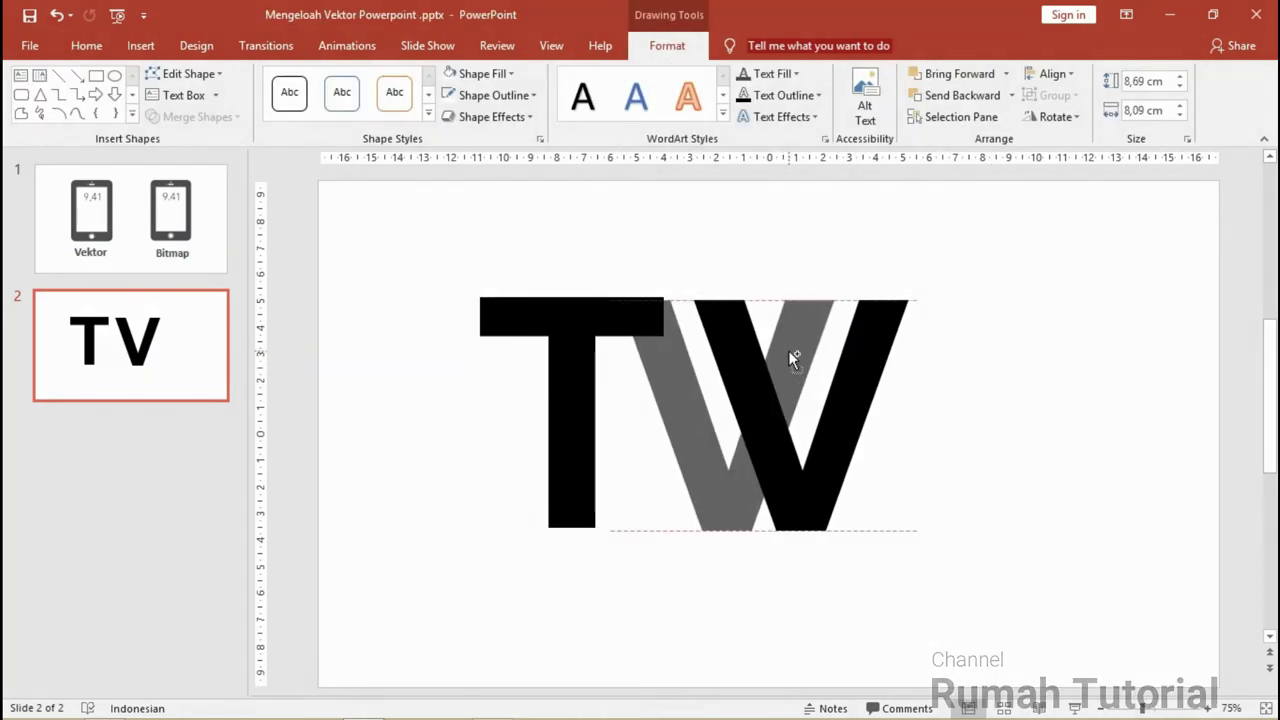
# Step: Undo the extra V copy, shift the V left against the T, and select both letters
pyautogui.moveTo(785, 353); pyautogui.dragTo(789, 352)
pyautogui.scroll(3, 637, 378)
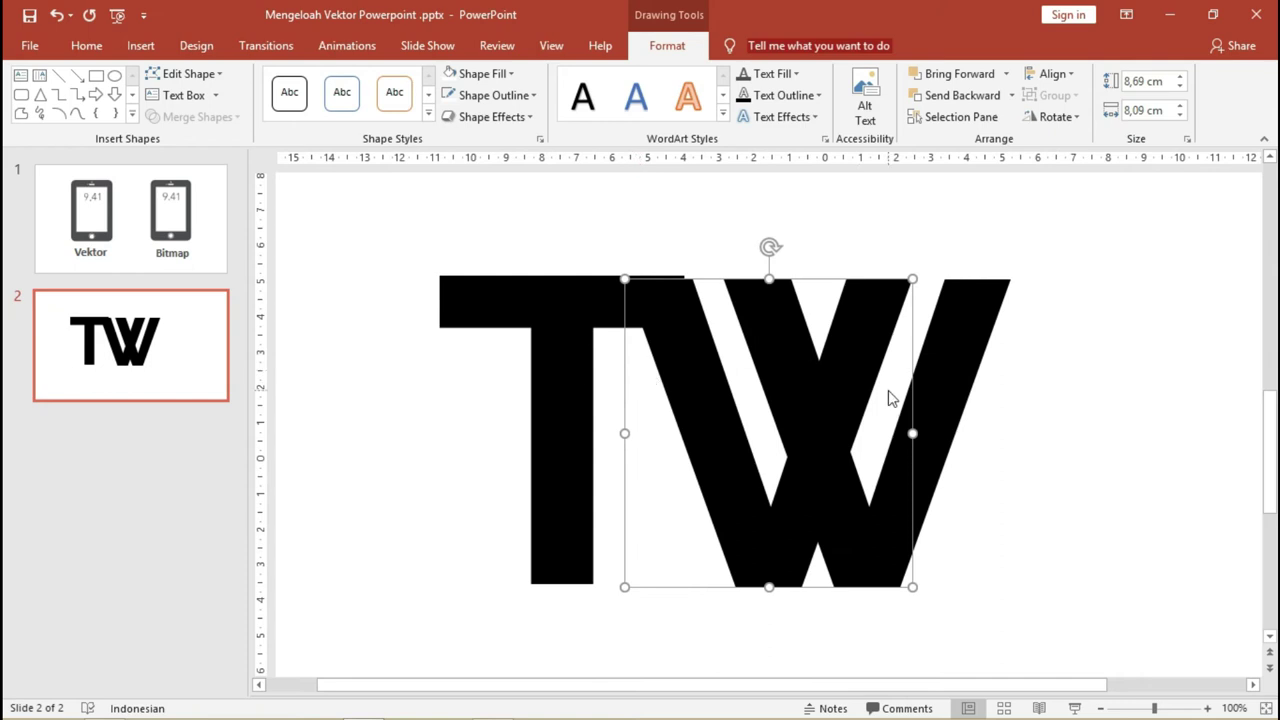
pyautogui.hotkey('ctrl', 'z')
pyautogui.moveTo(770, 322); pyautogui.dragTo(682, 325)
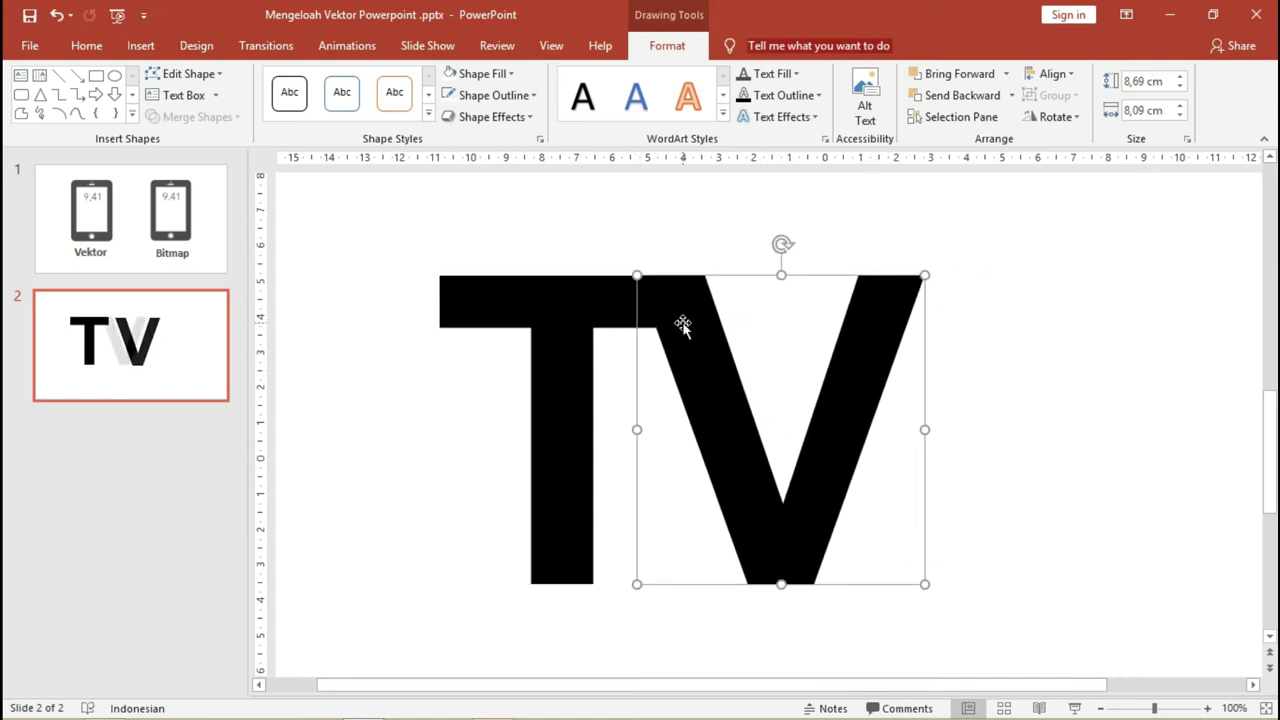
pyautogui.hotkey('ctrl', 'Left')
pyautogui.hotkey('ctrl', 'Left')
pyautogui.hotkey('ctrl', 'Left')
pyautogui.hotkey('ctrl', 'Left')
pyautogui.hotkey('ctrl', 'Left')
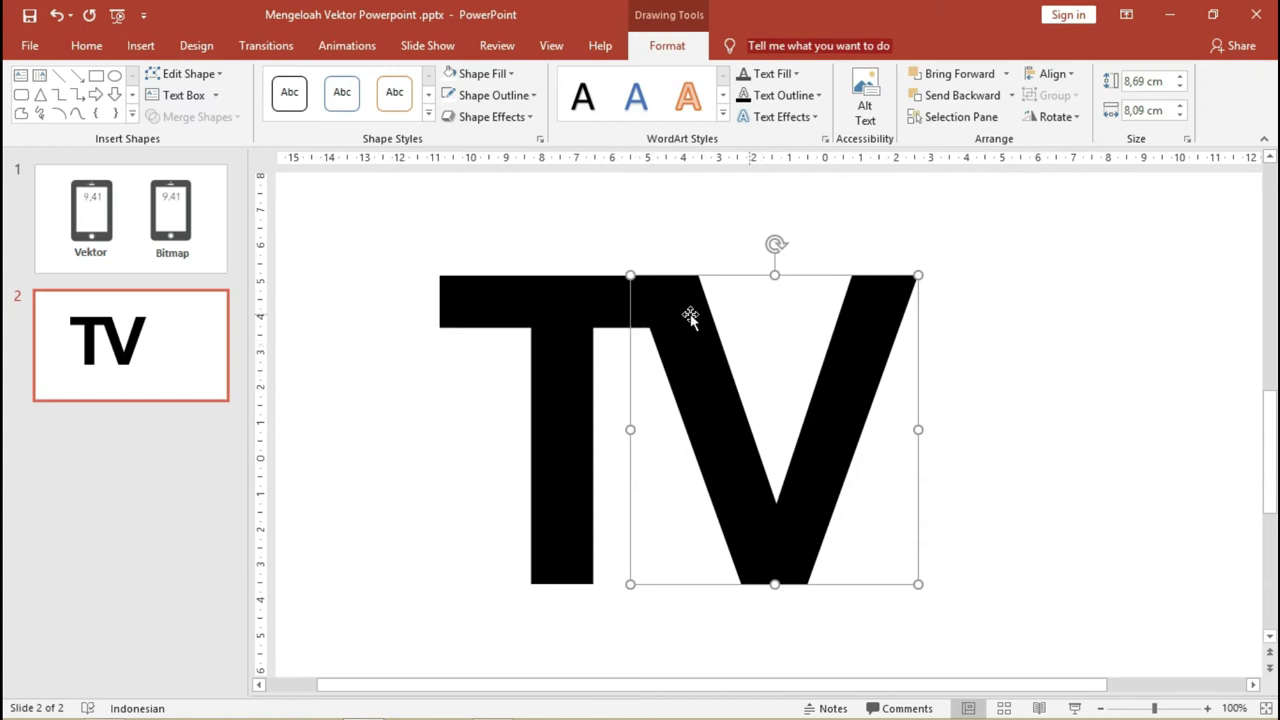
pyautogui.keyDown('shift'); pyautogui.click(522, 300); pyautogui.keyUp('shift')
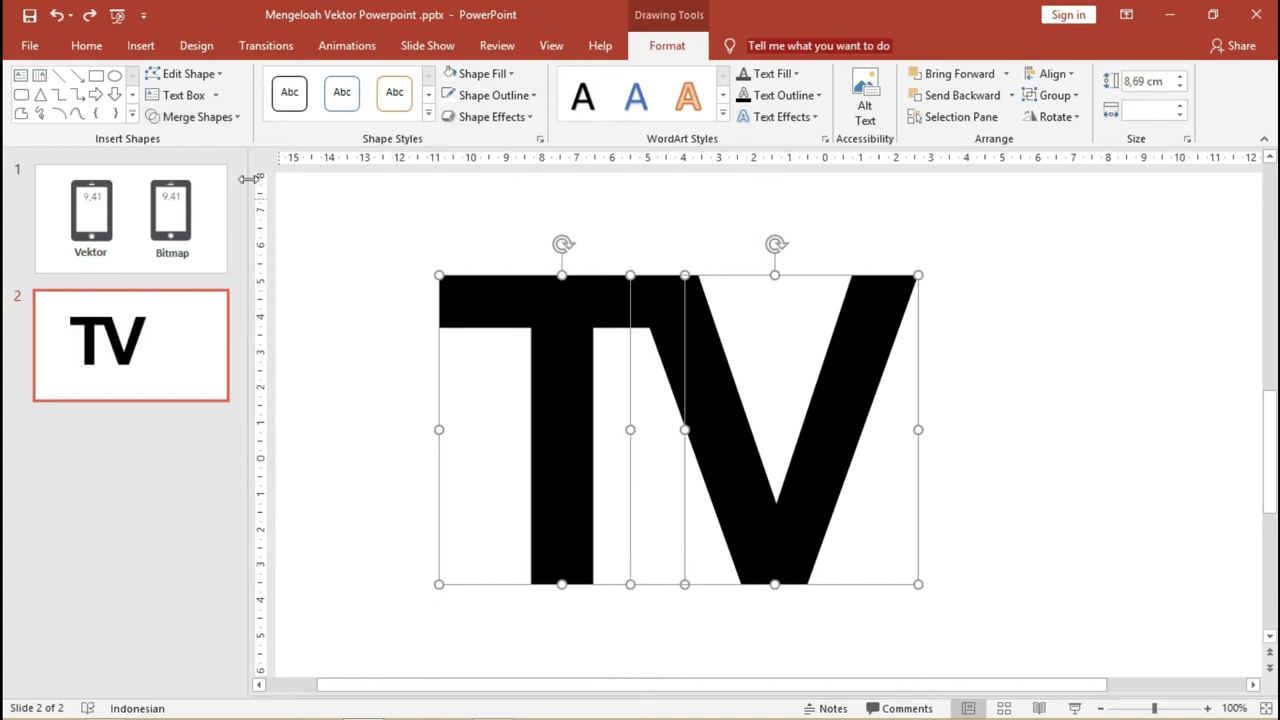
# Step: Union the T and V into one TV shape and turn on Edit Points
pyautogui.click(215, 117)
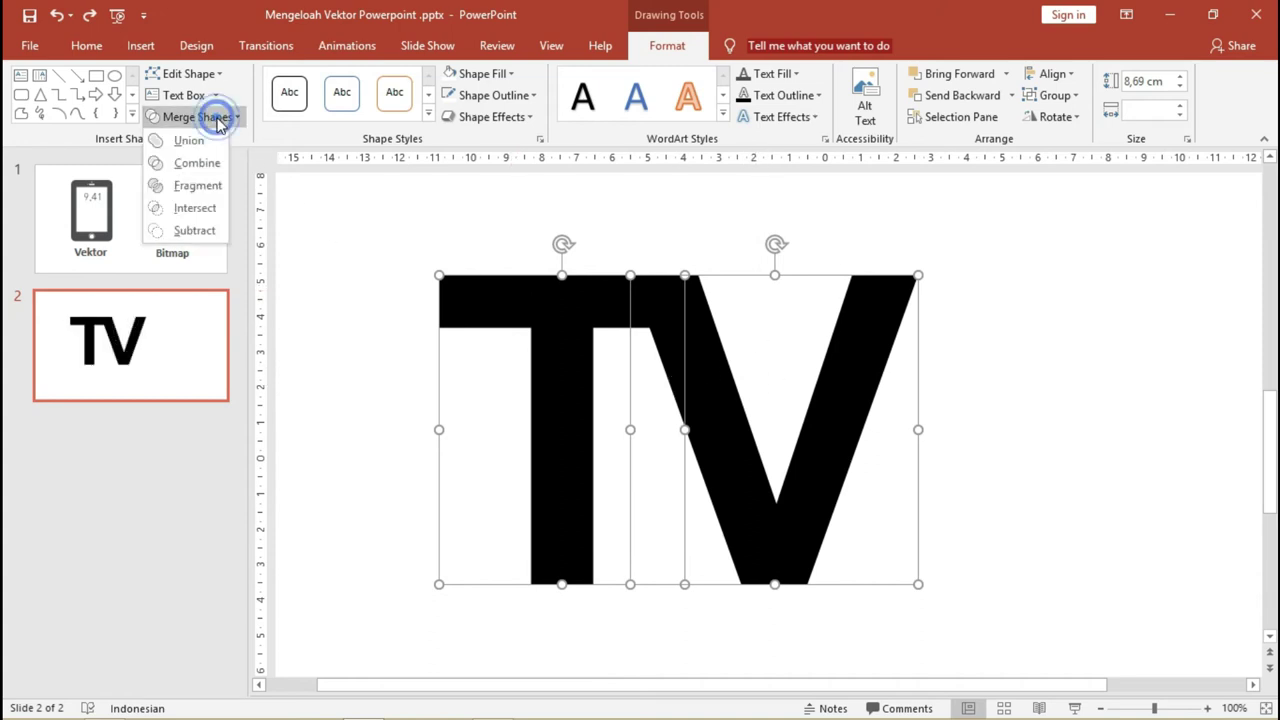
pyautogui.click(190, 141)
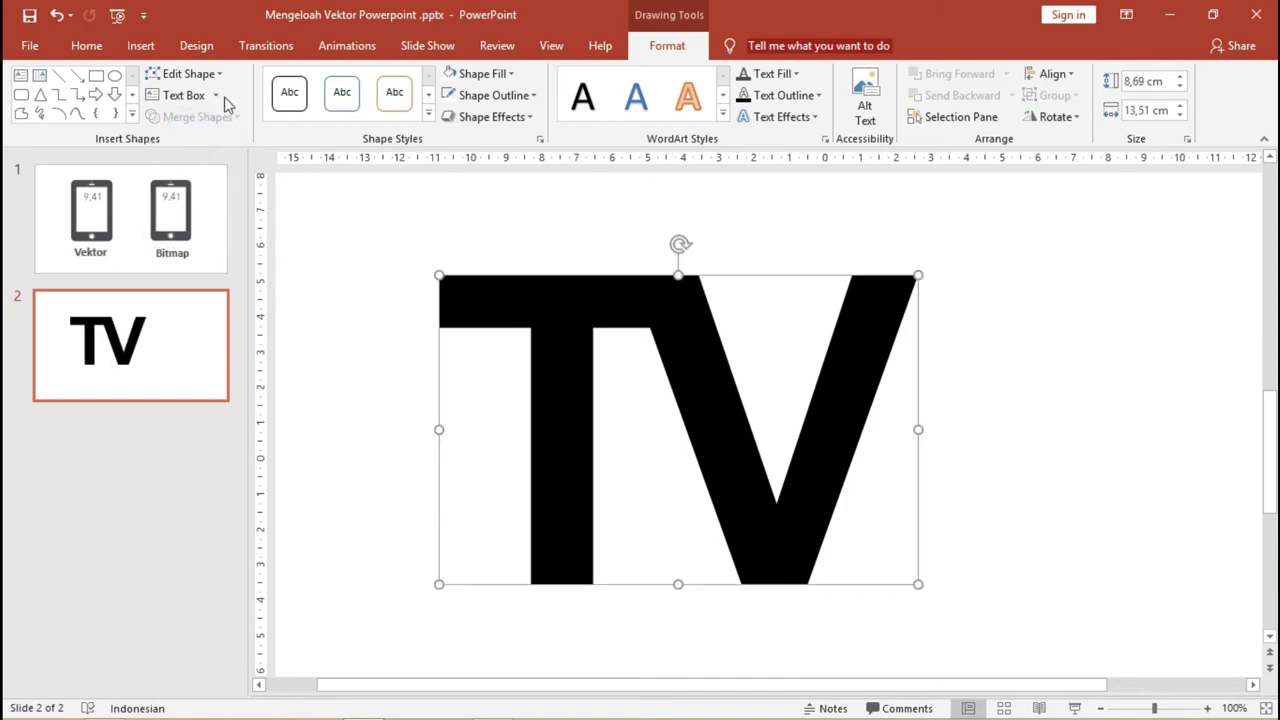
pyautogui.click(188, 74)
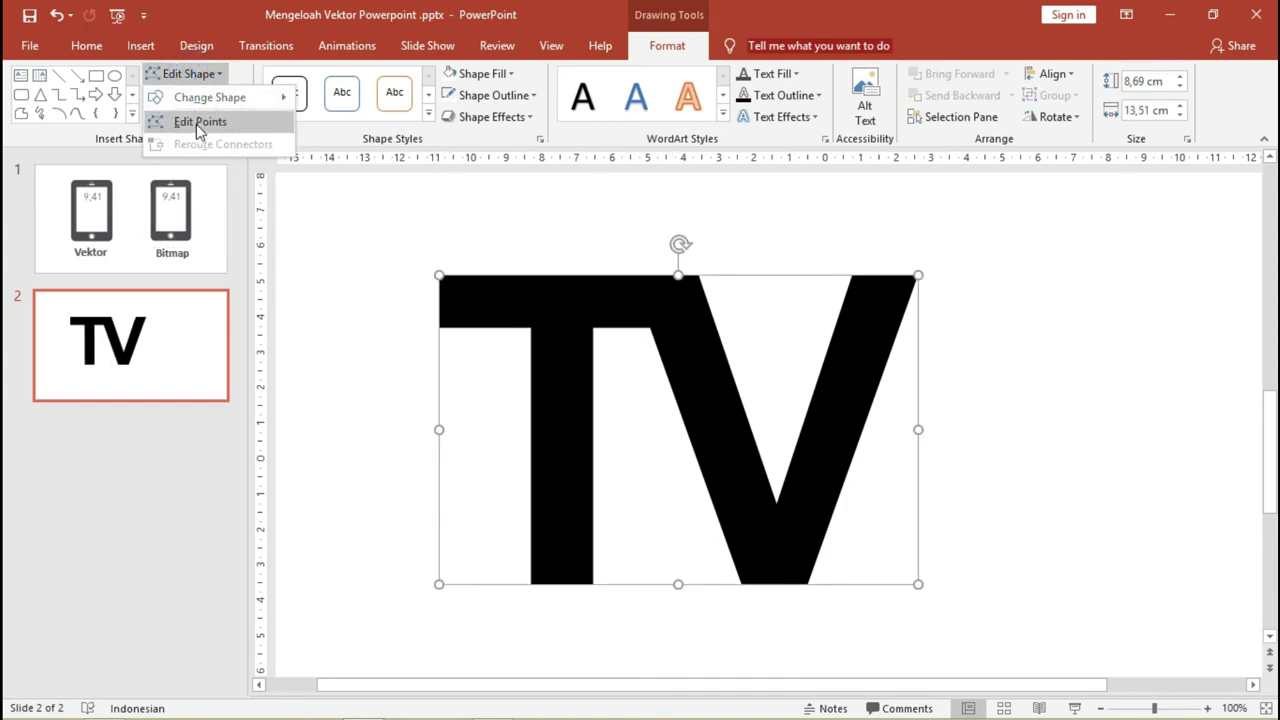
pyautogui.click(197, 122)
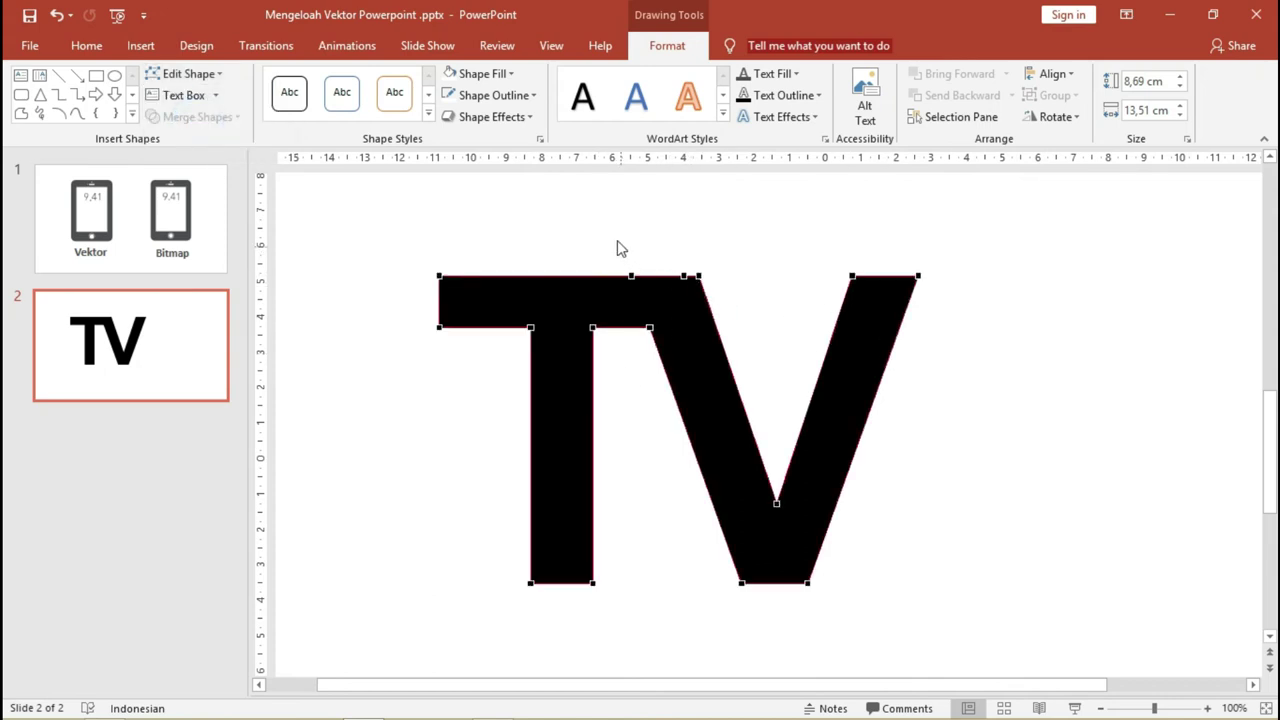
# Step: Trial-drag a vertex at the top of the V, undo it, and select that vertex
pyautogui.click(185, 74)
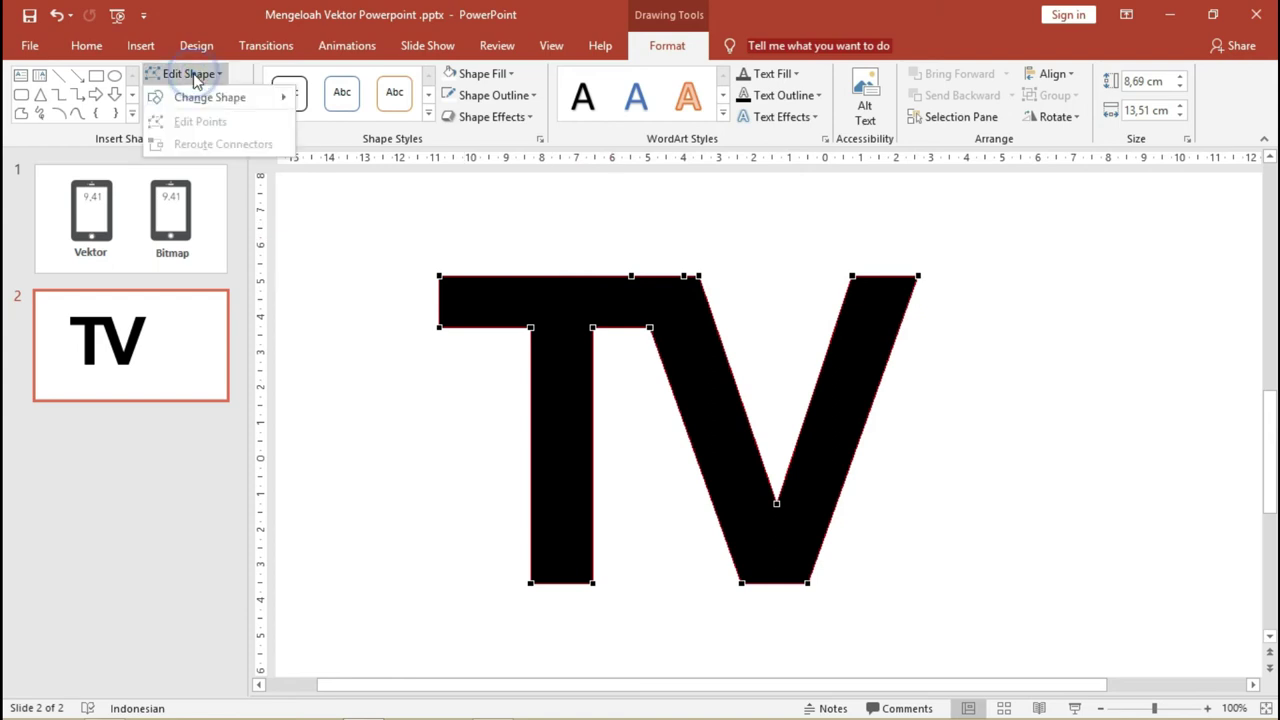
pyautogui.moveTo(198, 96)
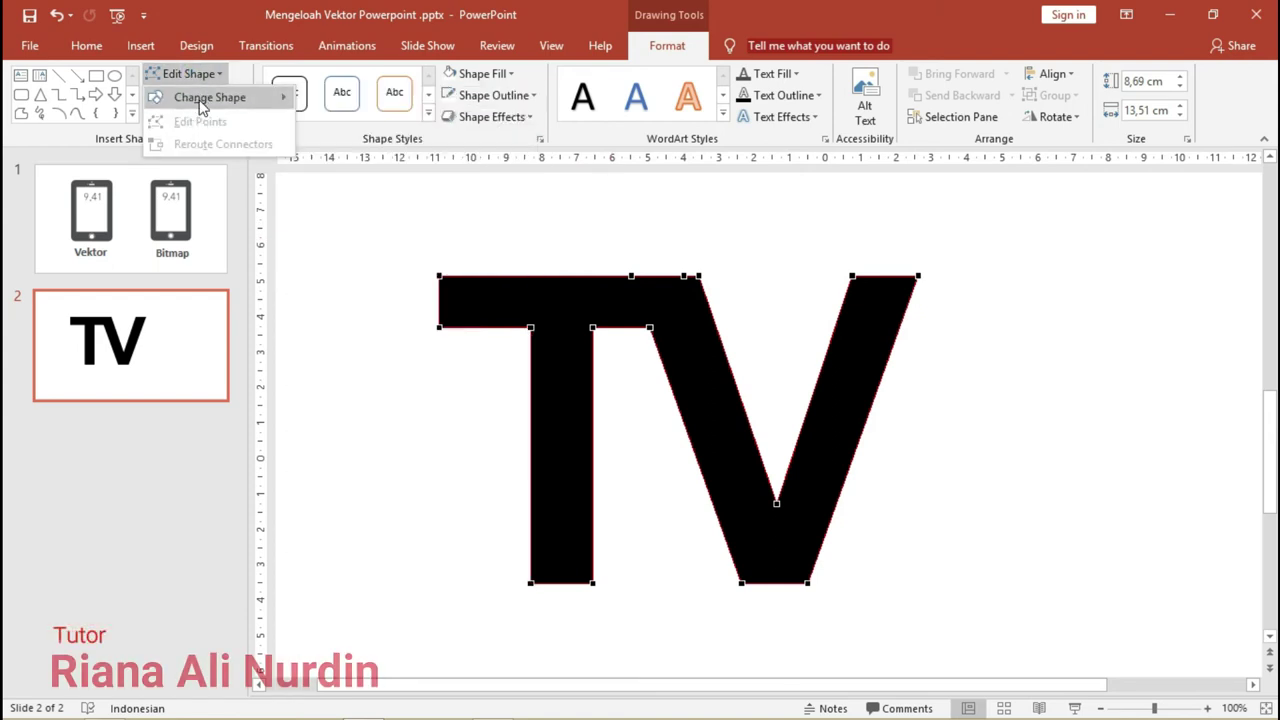
pyautogui.click(702, 280)
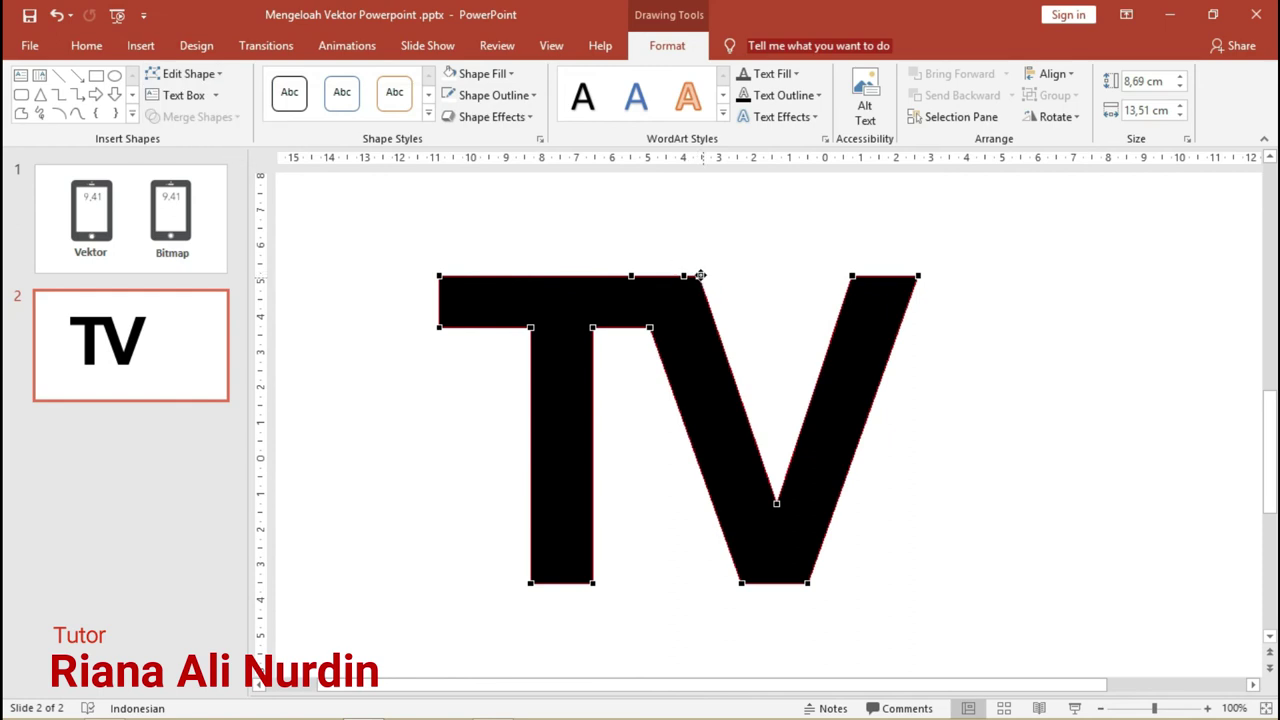
pyautogui.moveTo(704, 278); pyautogui.dragTo(776, 243)
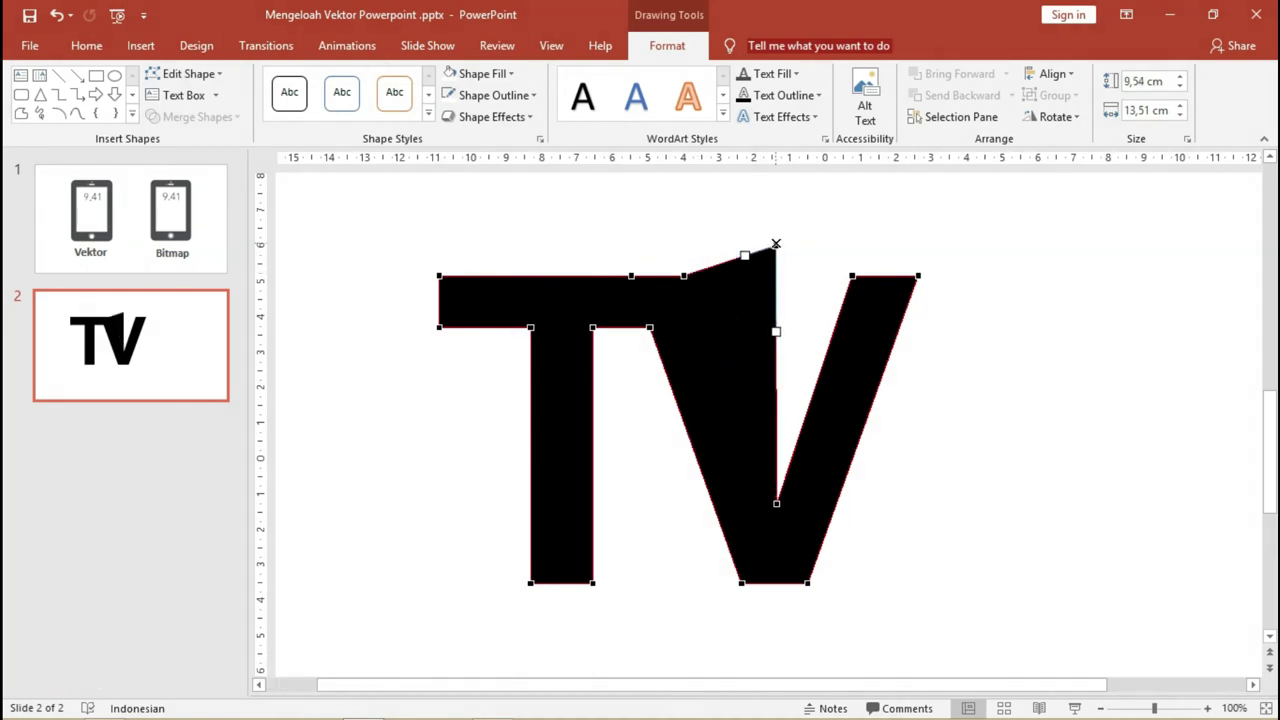
pyautogui.hotkey('ctrl', 'z')
pyautogui.click(680, 276)
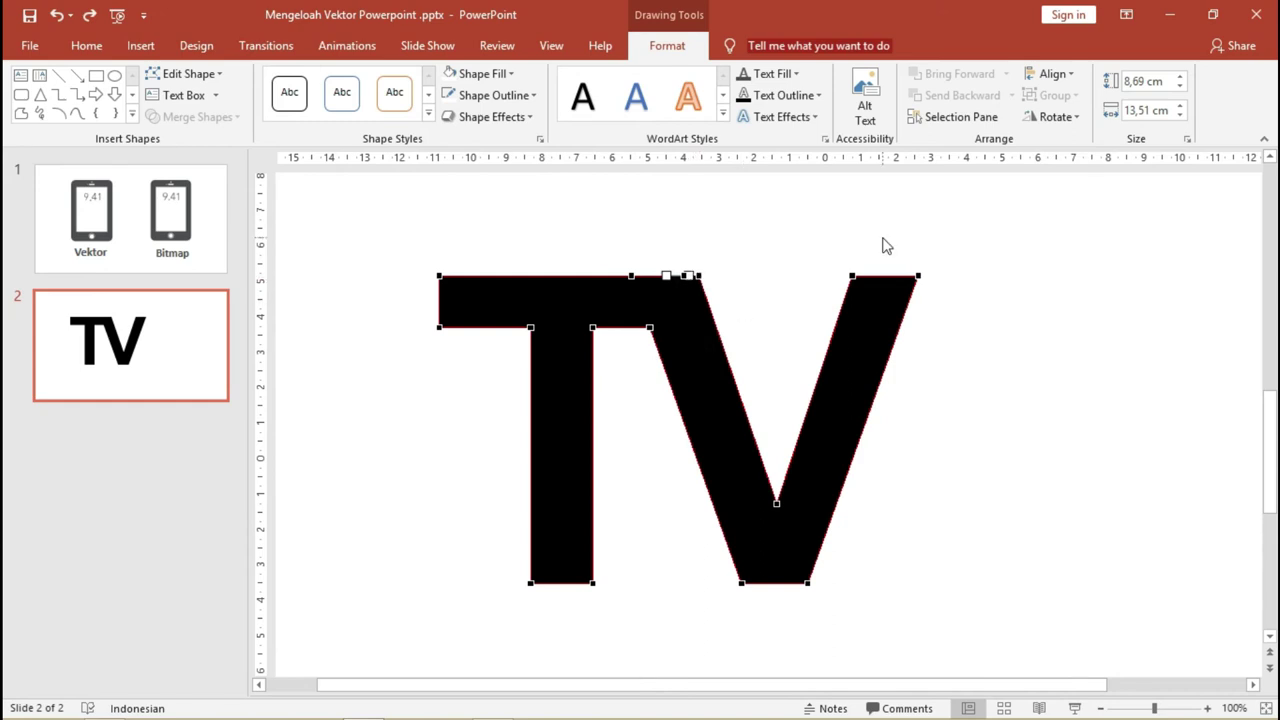
# Step: Add a new slide 3 after the TV slide and delete its title and text placeholders
pyautogui.click(1007, 308)
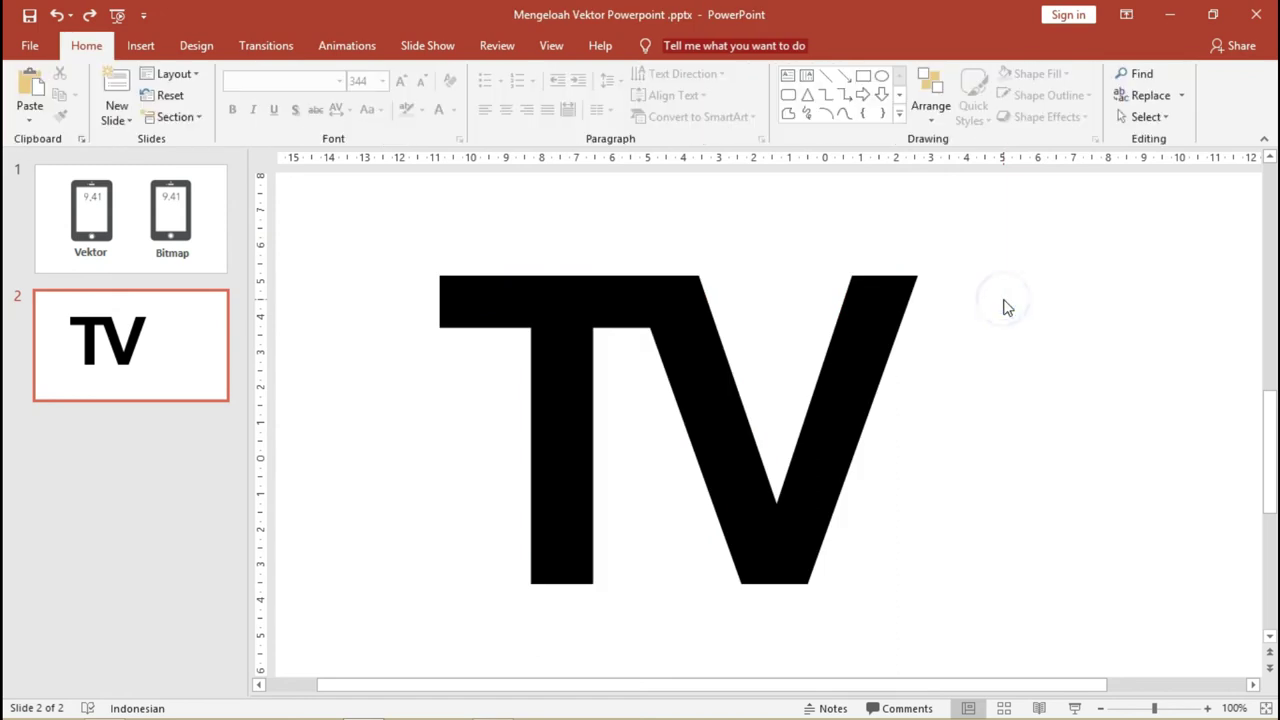
pyautogui.rightClick(203, 437)
pyautogui.click(250, 492)
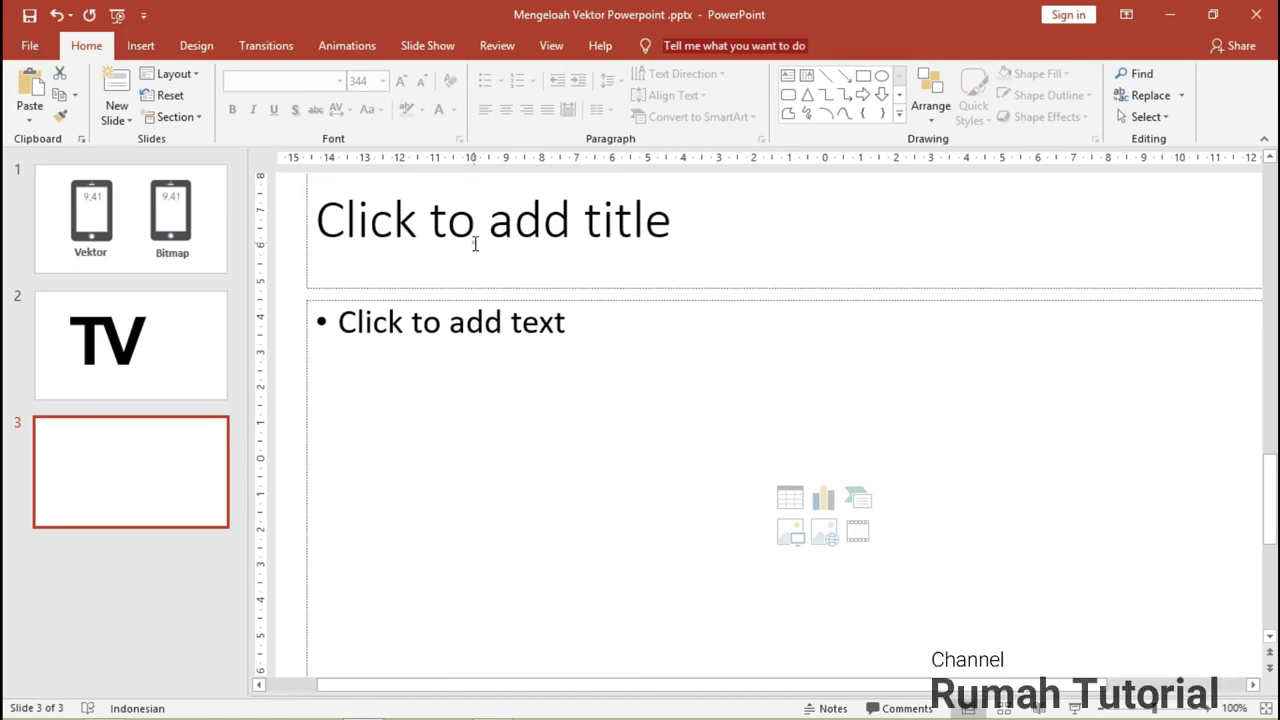
pyautogui.click(471, 243)
pyautogui.click(457, 337)
pyautogui.hotkey('ctrl', 'a')
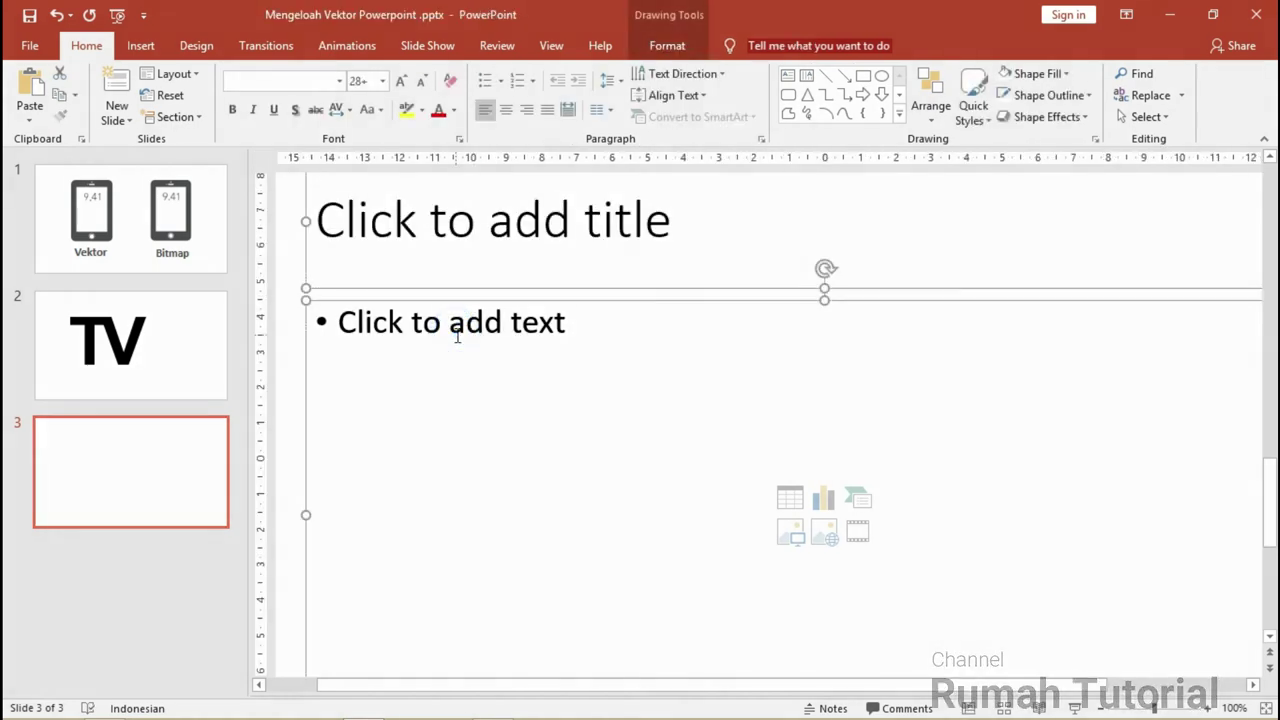
pyautogui.press('Delete')
pyautogui.keyDown('ctrl'); pyautogui.scroll(-3, 460, 343); pyautogui.keyUp('ctrl')
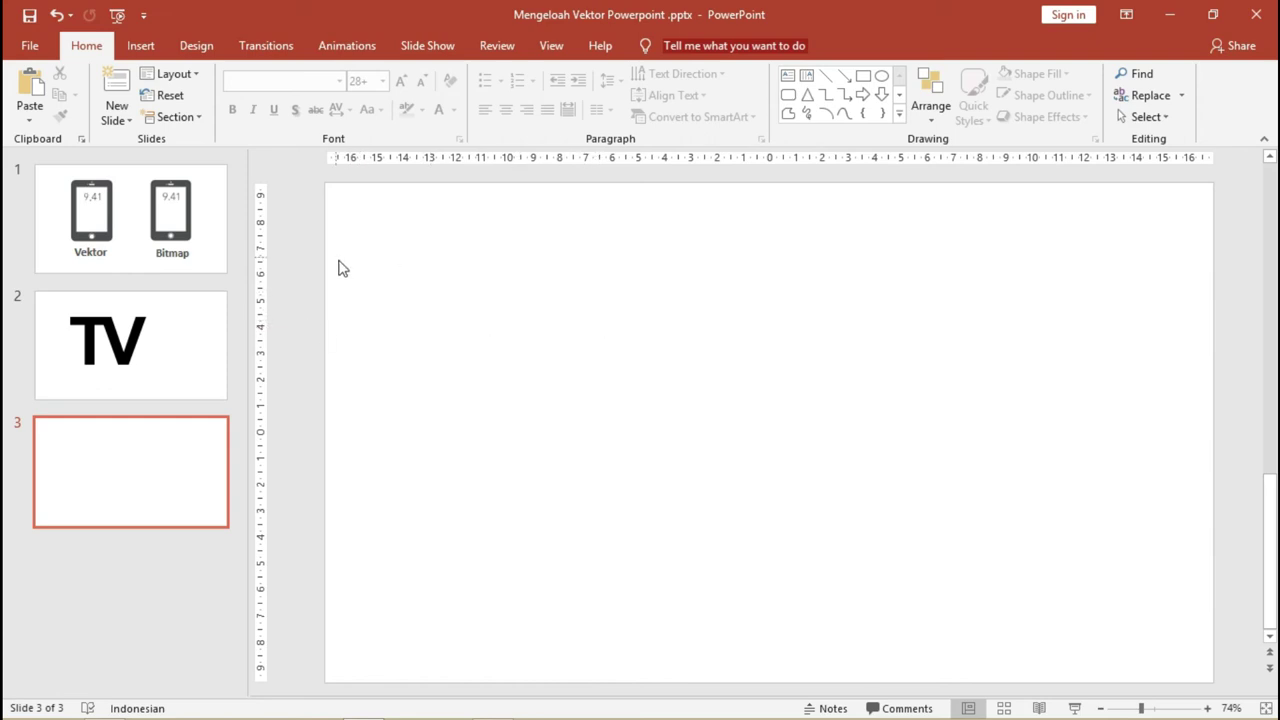
# Step: From Insert > Pictures, select Icon .svg in the Power Point folder
pyautogui.click(141, 46)
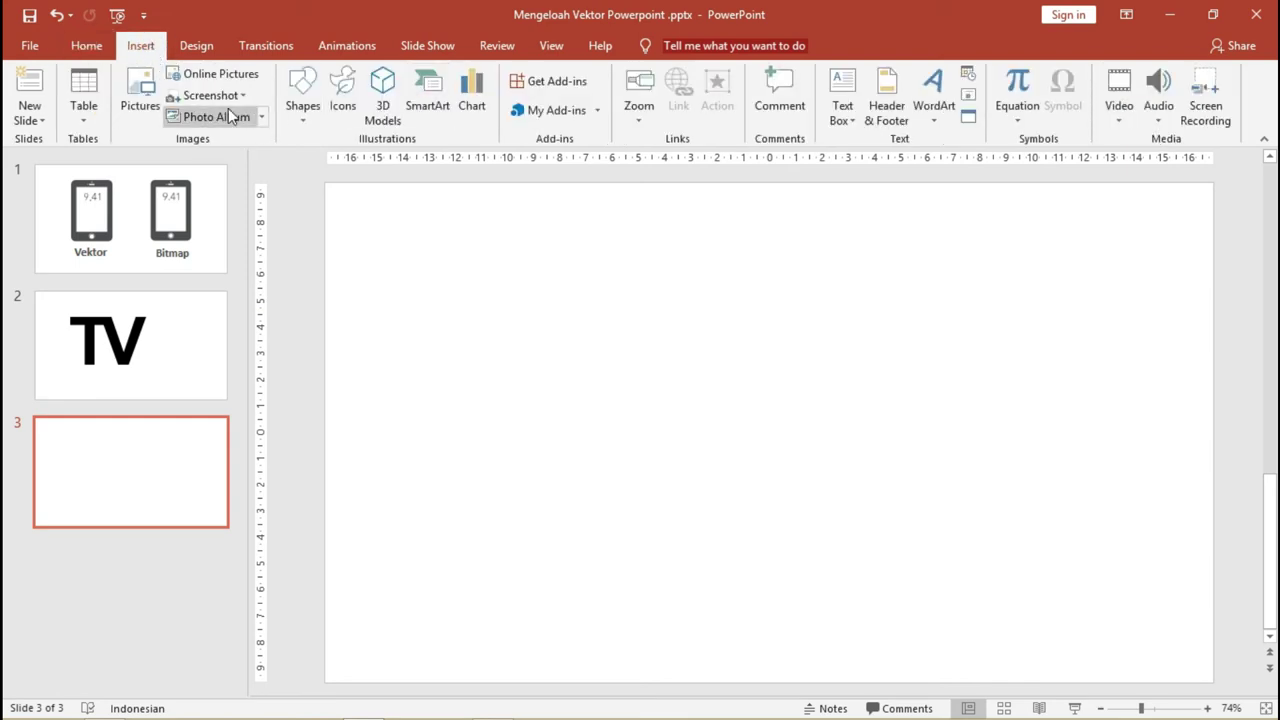
pyautogui.click(141, 108)
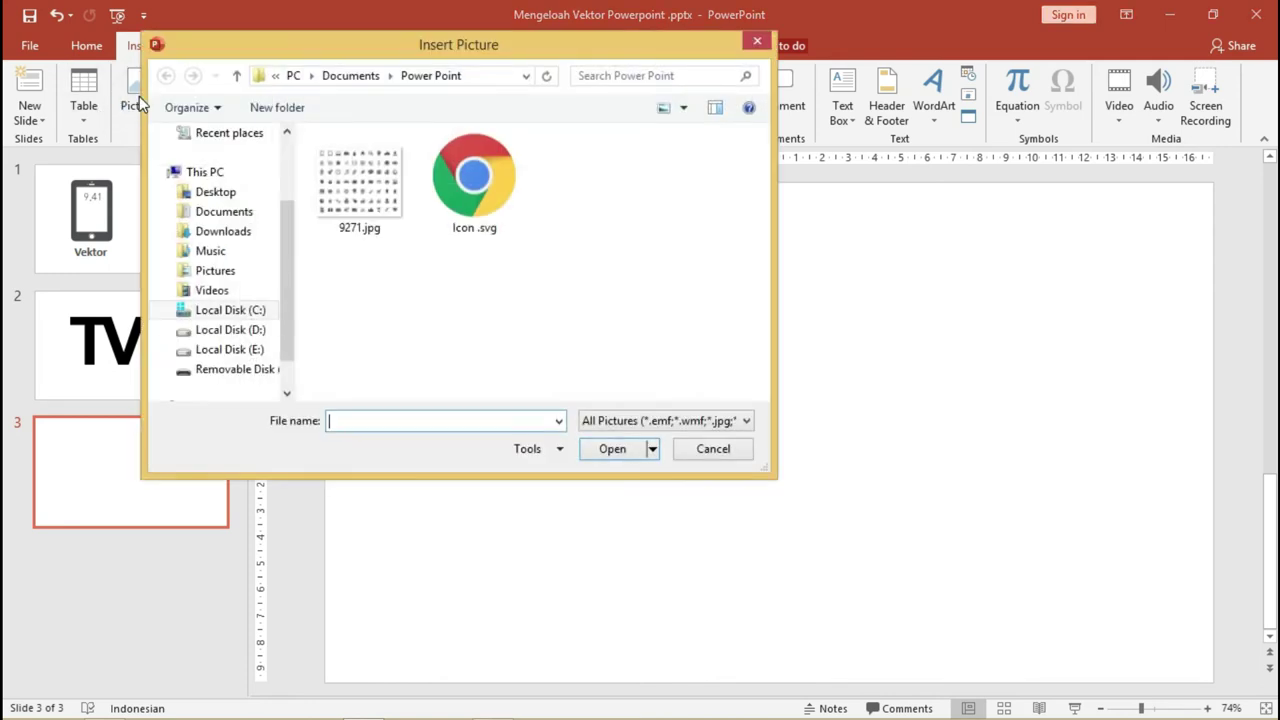
pyautogui.moveTo(364, 60)
pyautogui.mouseDown()
pyautogui.moveTo(365, 98)
pyautogui.moveTo(433, 85)
pyautogui.mouseUp()
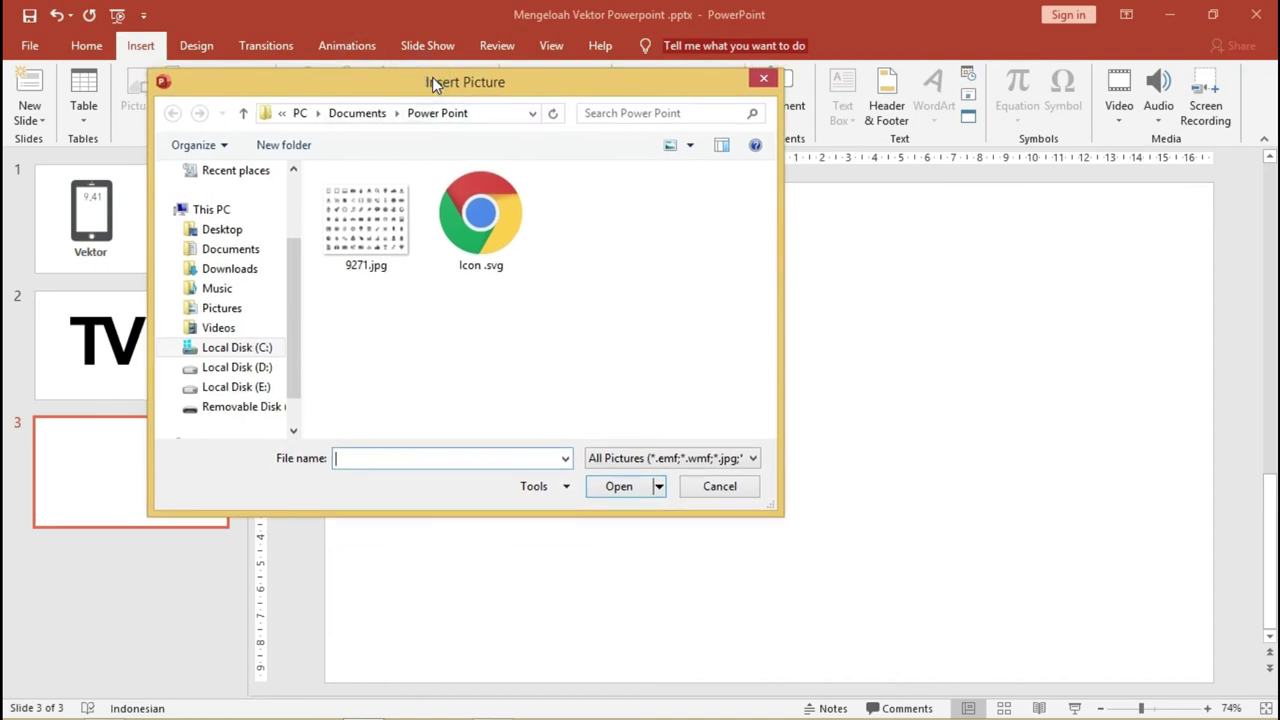
pyautogui.click(390, 226)
pyautogui.click(638, 458)
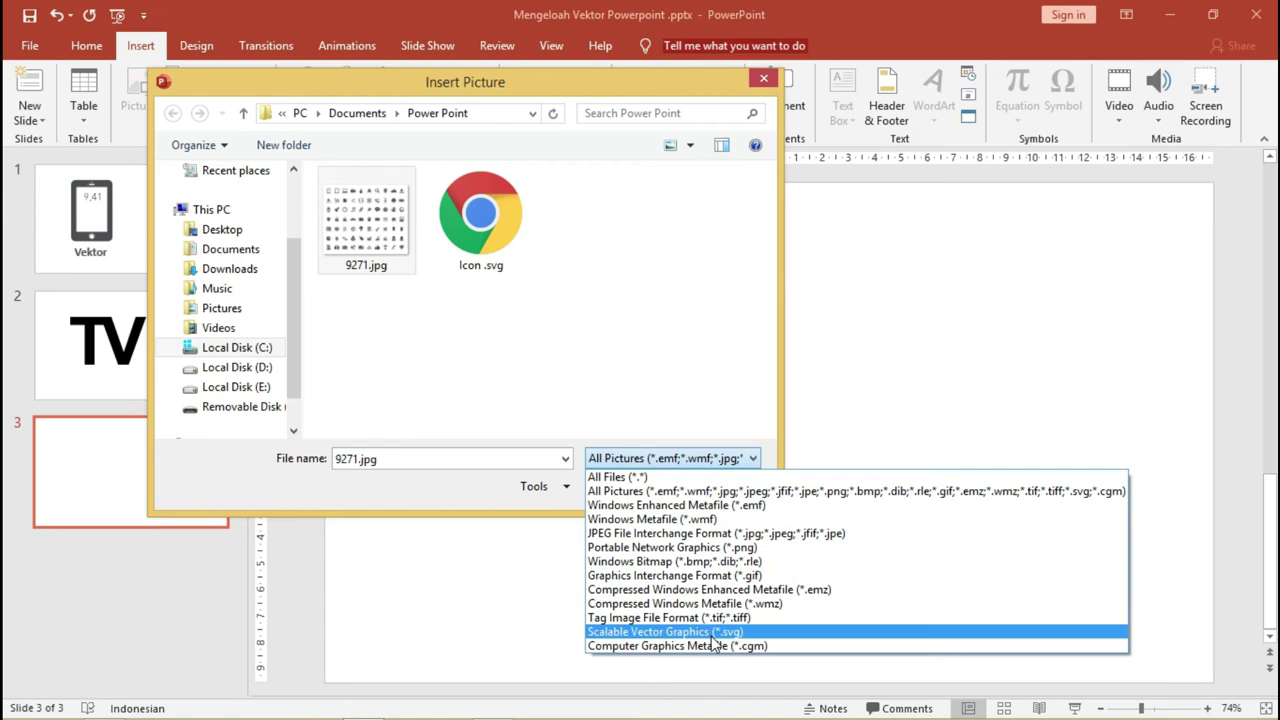
pyautogui.click(600, 283)
pyautogui.click(475, 225)
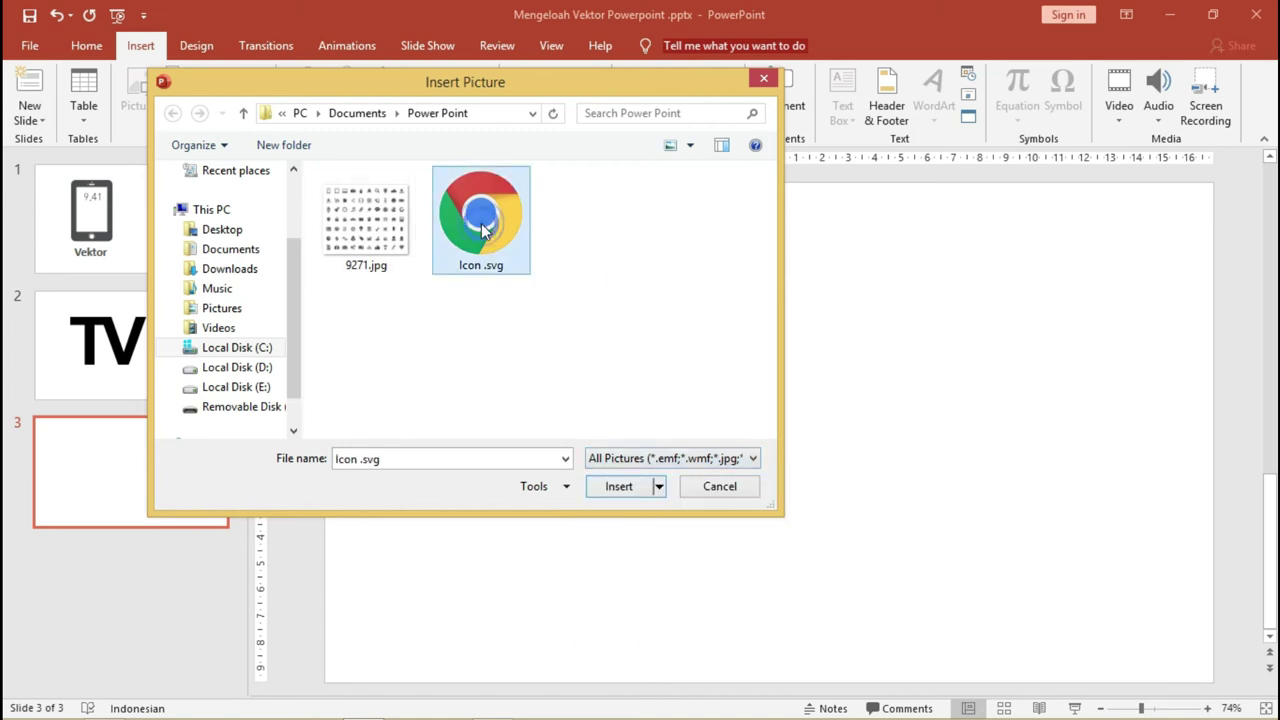
# Step: Insert Icon .svg on slide 3 and convert it to a Microsoft Office drawing object
pyautogui.click(629, 492)
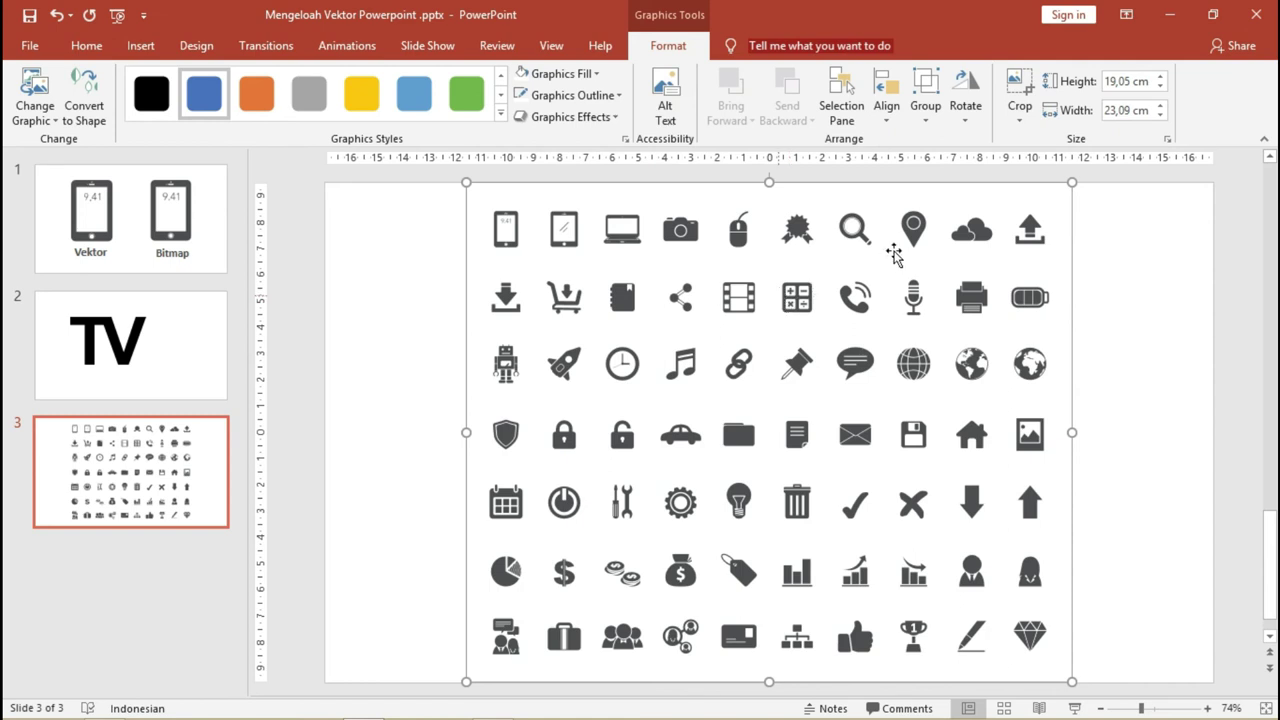
pyautogui.rightClick(806, 232)
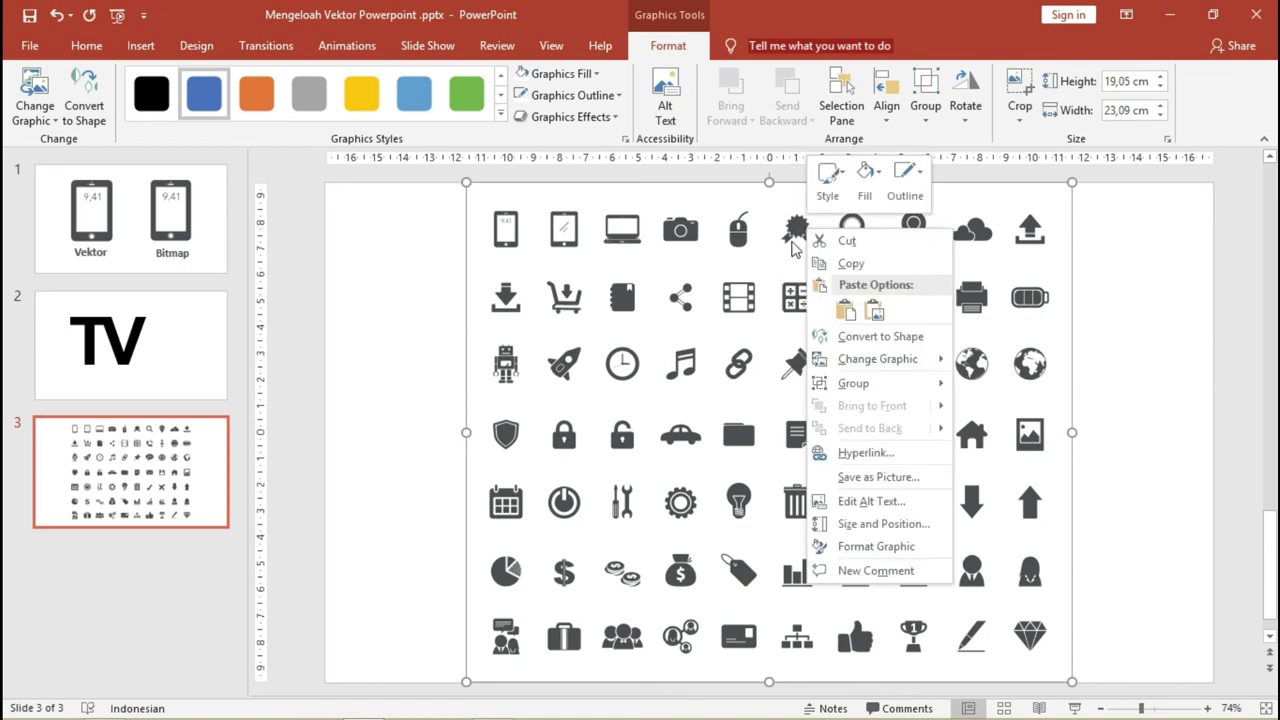
pyautogui.moveTo(935, 357)
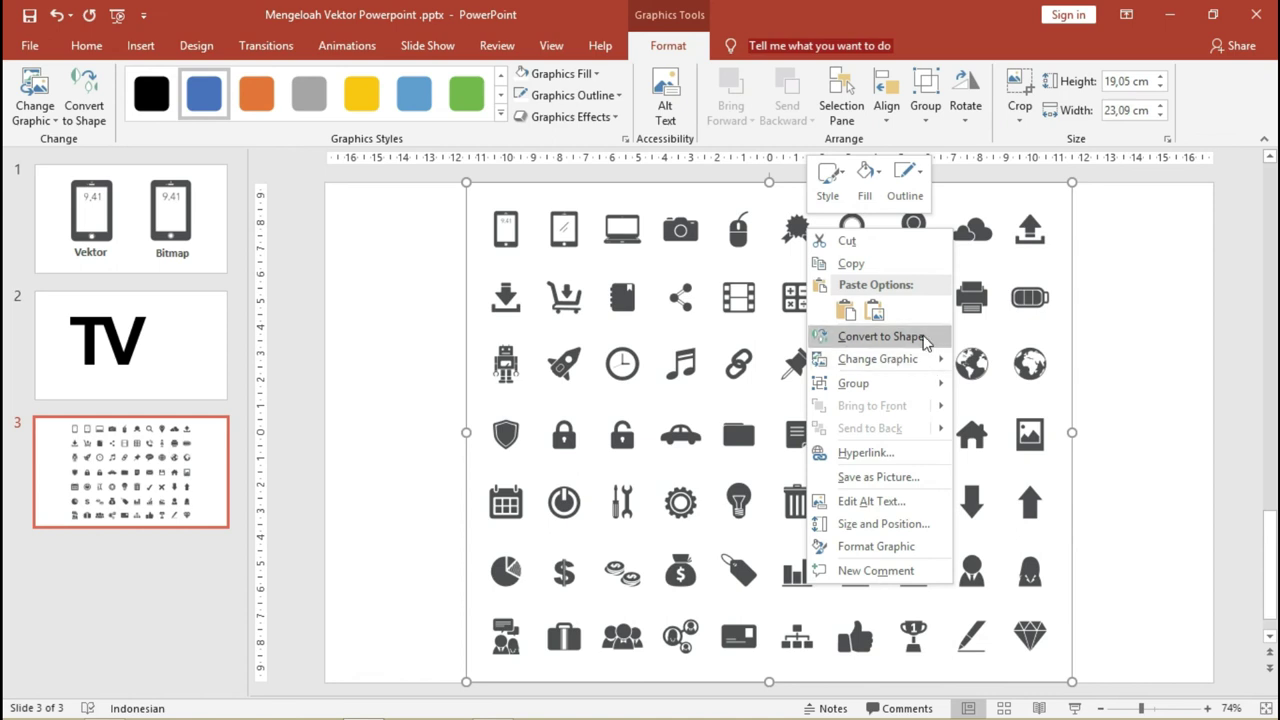
pyautogui.click(925, 339)
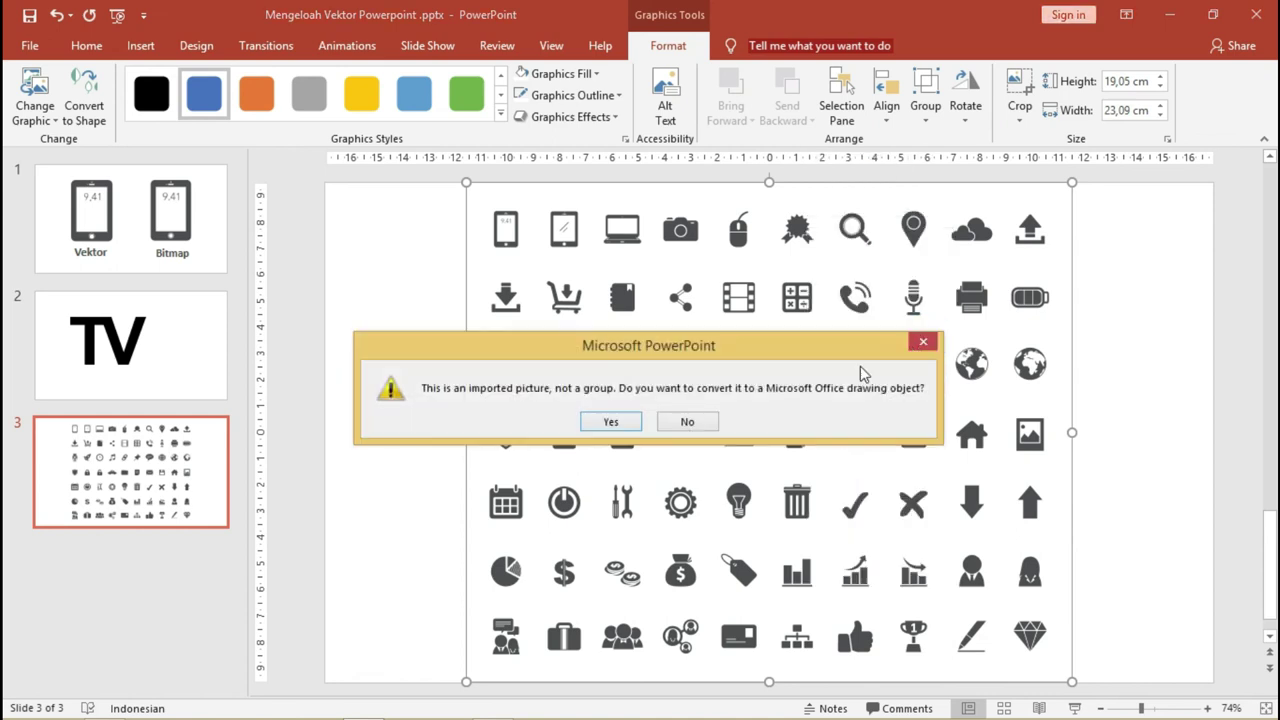
pyautogui.moveTo(530, 342); pyautogui.dragTo(498, 314)
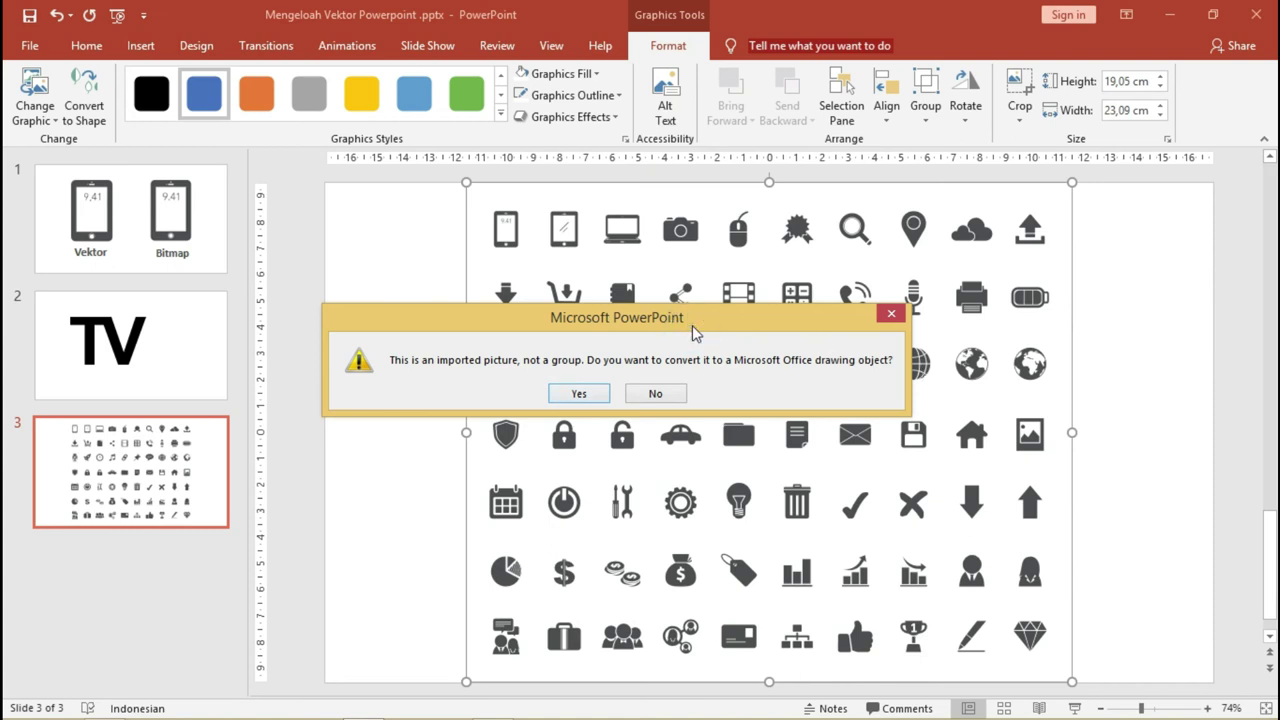
pyautogui.moveTo(692, 325)
pyautogui.mouseDown()
pyautogui.moveTo(638, 308)
pyautogui.moveTo(499, 319)
pyautogui.mouseUp()
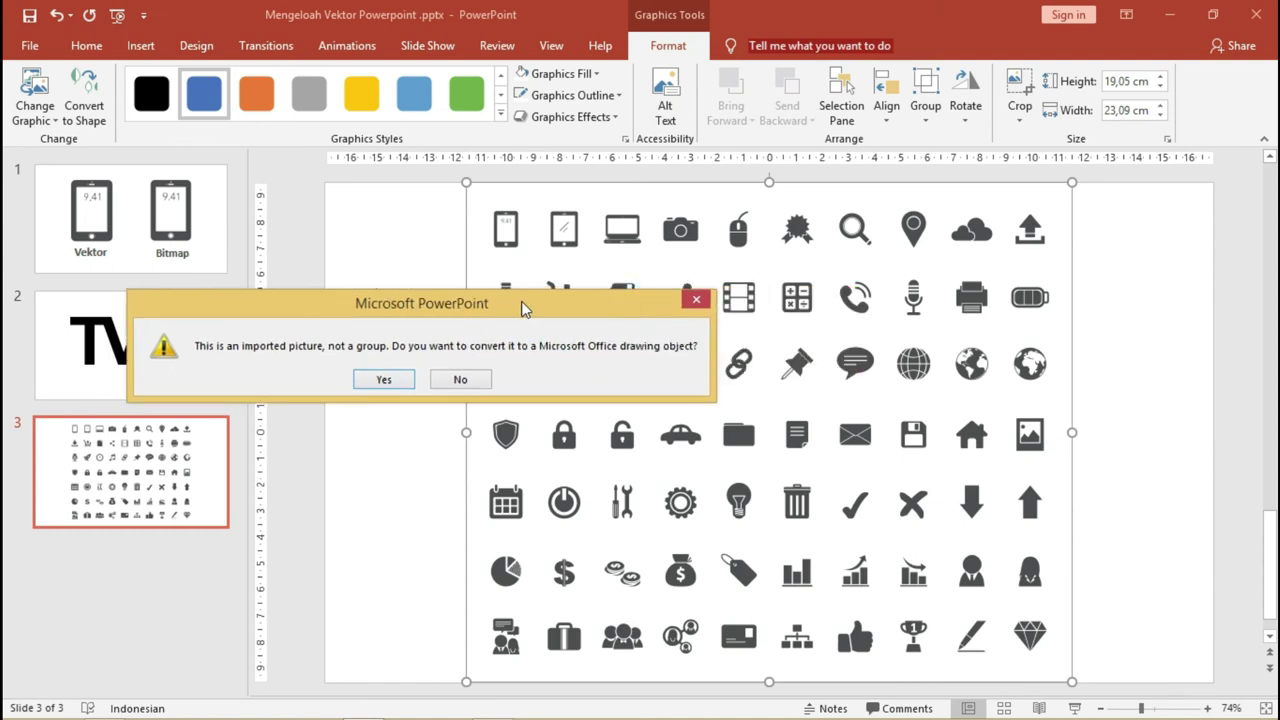
pyautogui.moveTo(628, 313); pyautogui.dragTo(627, 293)
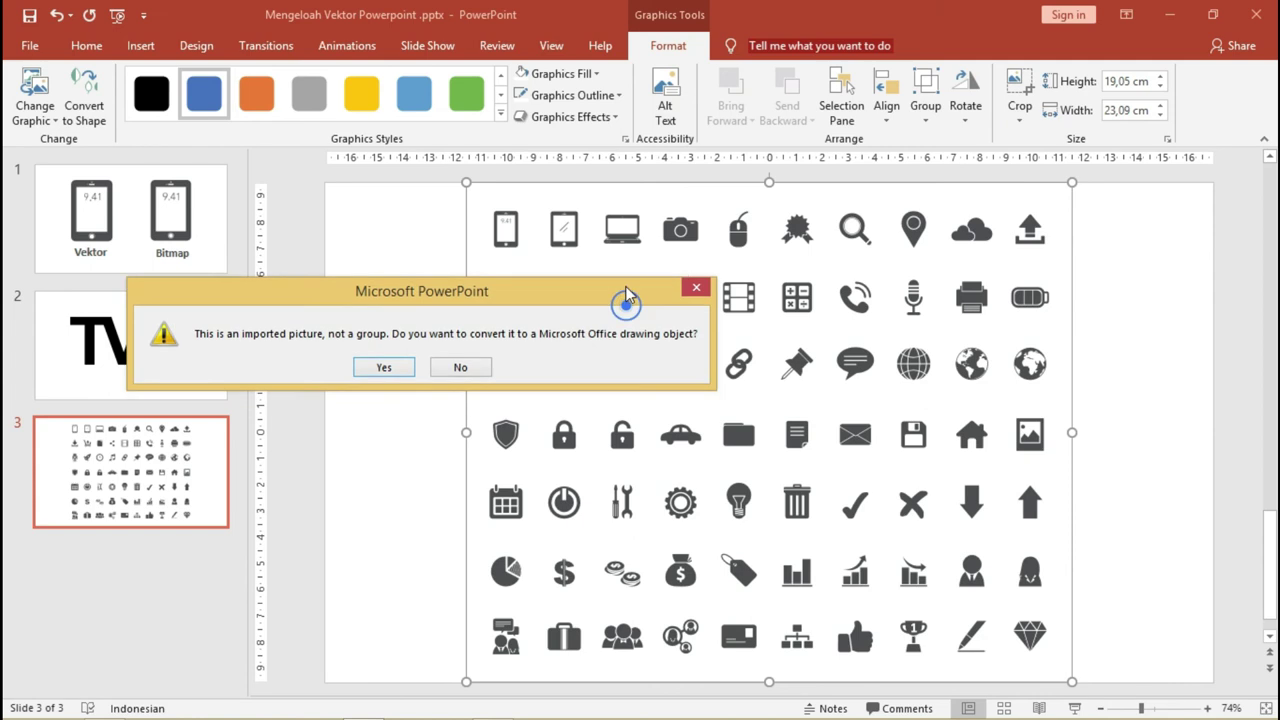
pyautogui.click(372, 362)
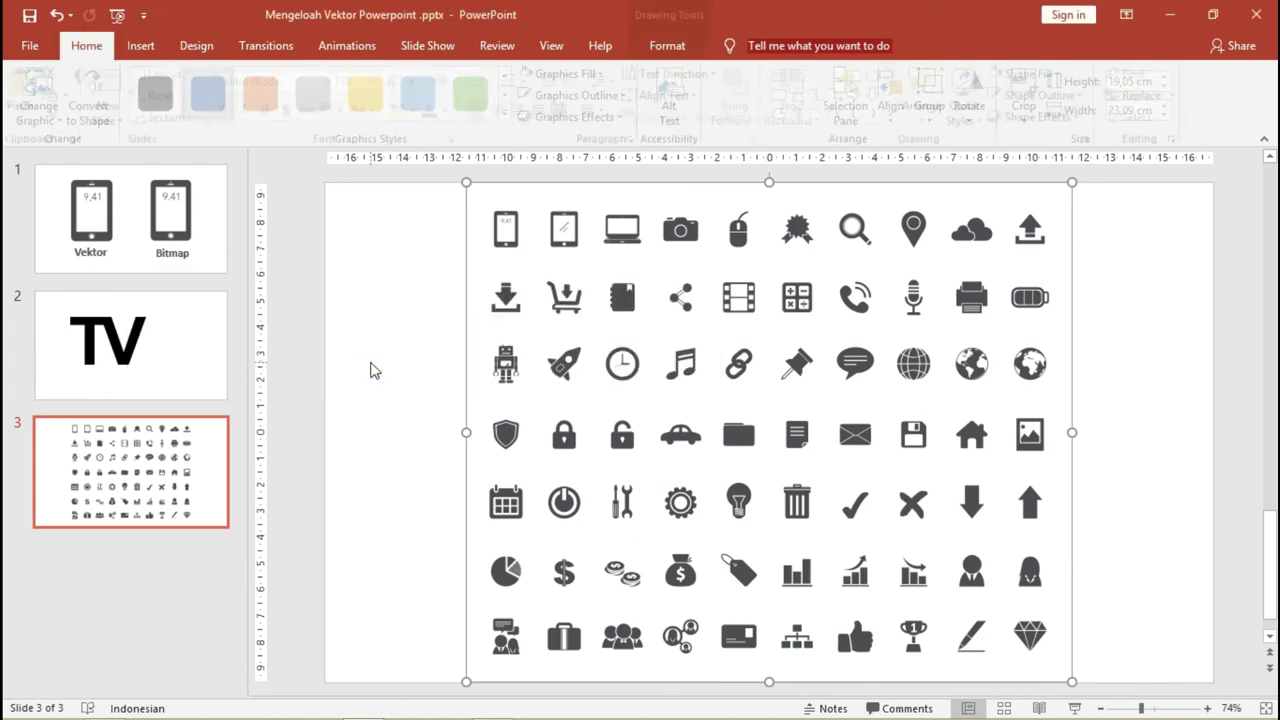
# Step: Ungroup the converted icon sheet into separate icon shapes
pyautogui.rightClick(746, 302)
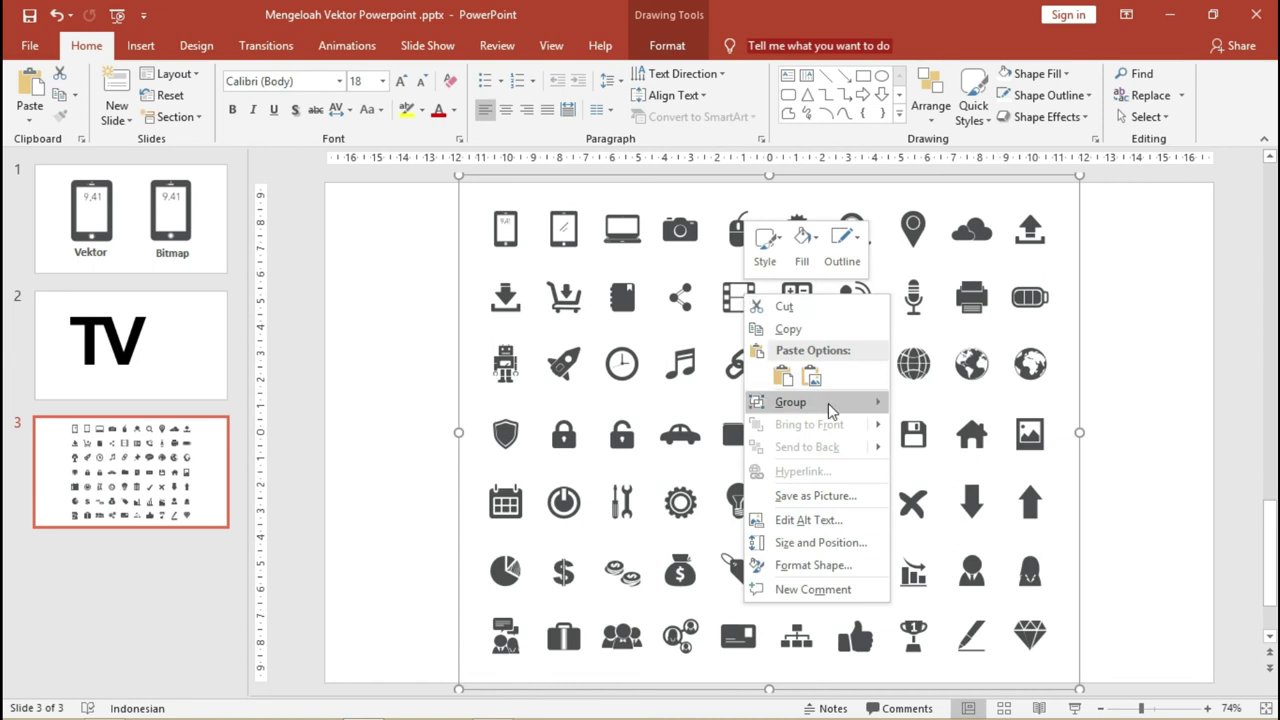
pyautogui.moveTo(828, 403)
pyautogui.click(945, 456)
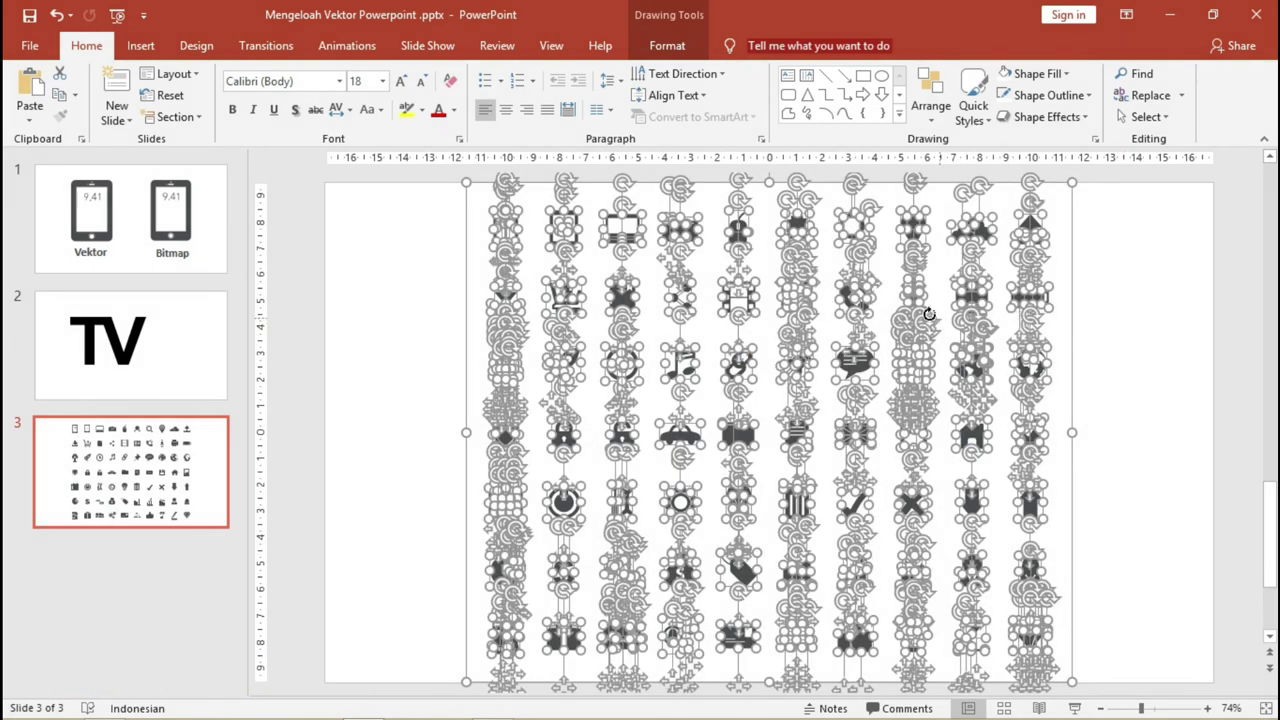
pyautogui.keyDown('ctrl'); pyautogui.scroll(10, 713, 283); pyautogui.keyUp('ctrl')
pyautogui.keyDown('ctrl'); pyautogui.scroll(3, 713, 283); pyautogui.keyUp('ctrl')
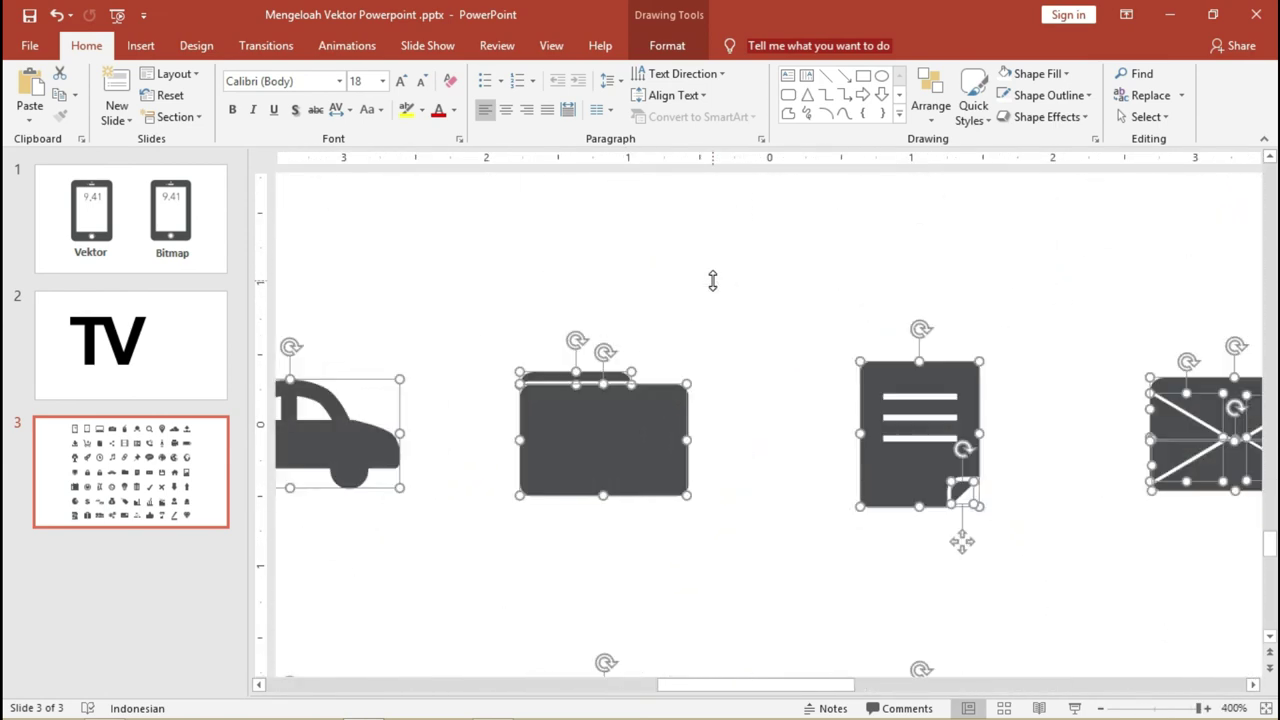
pyautogui.keyDown('ctrl'); pyautogui.scroll(-5, 713, 281); pyautogui.keyUp('ctrl')
pyautogui.keyDown('ctrl'); pyautogui.scroll(-3, 713, 281); pyautogui.keyUp('ctrl')
pyautogui.keyDown('ctrl'); pyautogui.scroll(-1, 713, 281); pyautogui.keyUp('ctrl')
pyautogui.keyDown('ctrl'); pyautogui.scroll(-1, 716, 288); pyautogui.keyUp('ctrl')
pyautogui.keyDown('ctrl'); pyautogui.scroll(-2, 716, 288); pyautogui.keyUp('ctrl')
pyautogui.keyDown('ctrl'); pyautogui.scroll(-2, 714, 286); pyautogui.keyUp('ctrl')
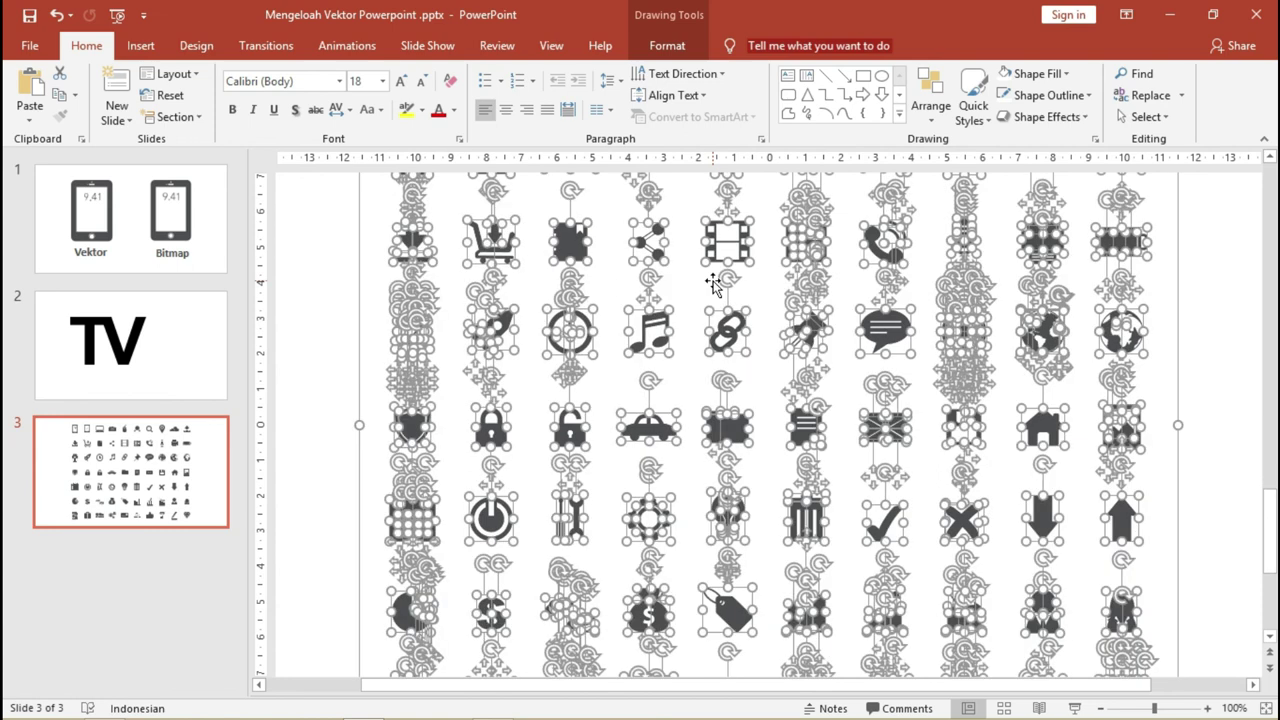
# Step: Marquee-select the camera icon's pieces and group them with Ctrl+G
pyautogui.click(1197, 318)
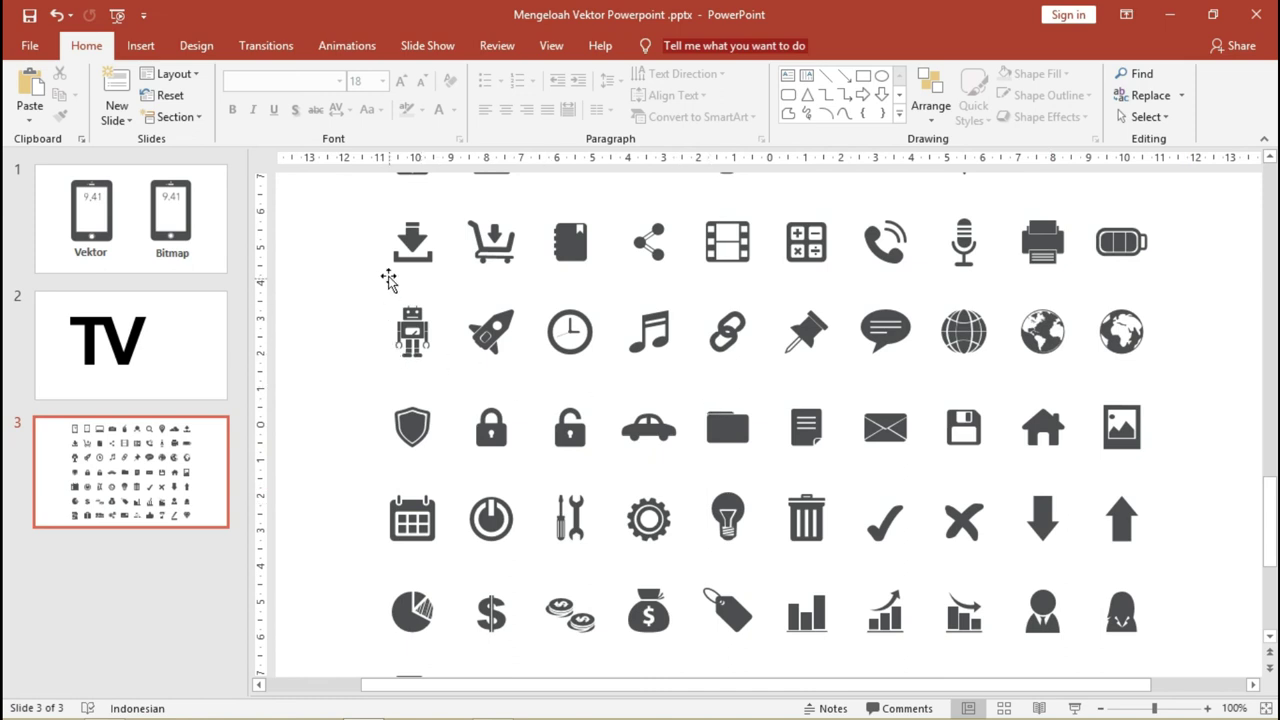
pyautogui.scroll(2, 480, 280)
pyautogui.click(695, 307)
pyautogui.click(695, 307)
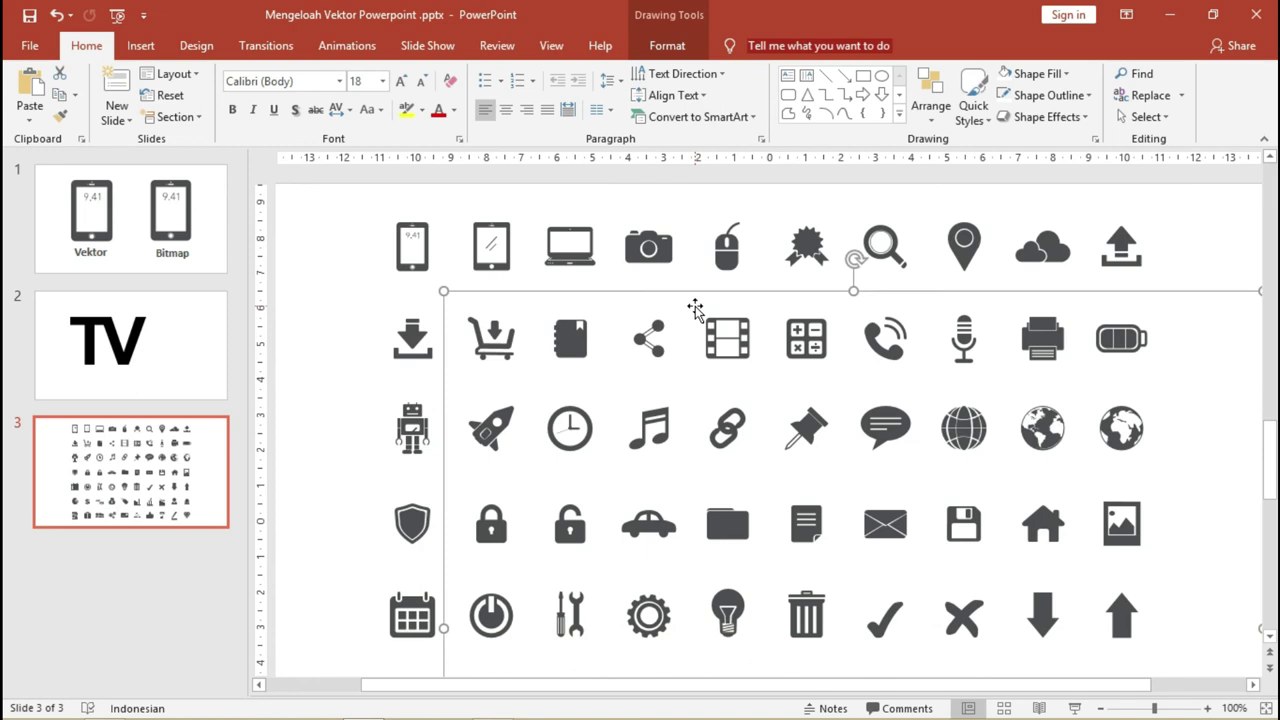
pyautogui.click(698, 314)
pyautogui.moveTo(606, 196); pyautogui.dragTo(705, 300)
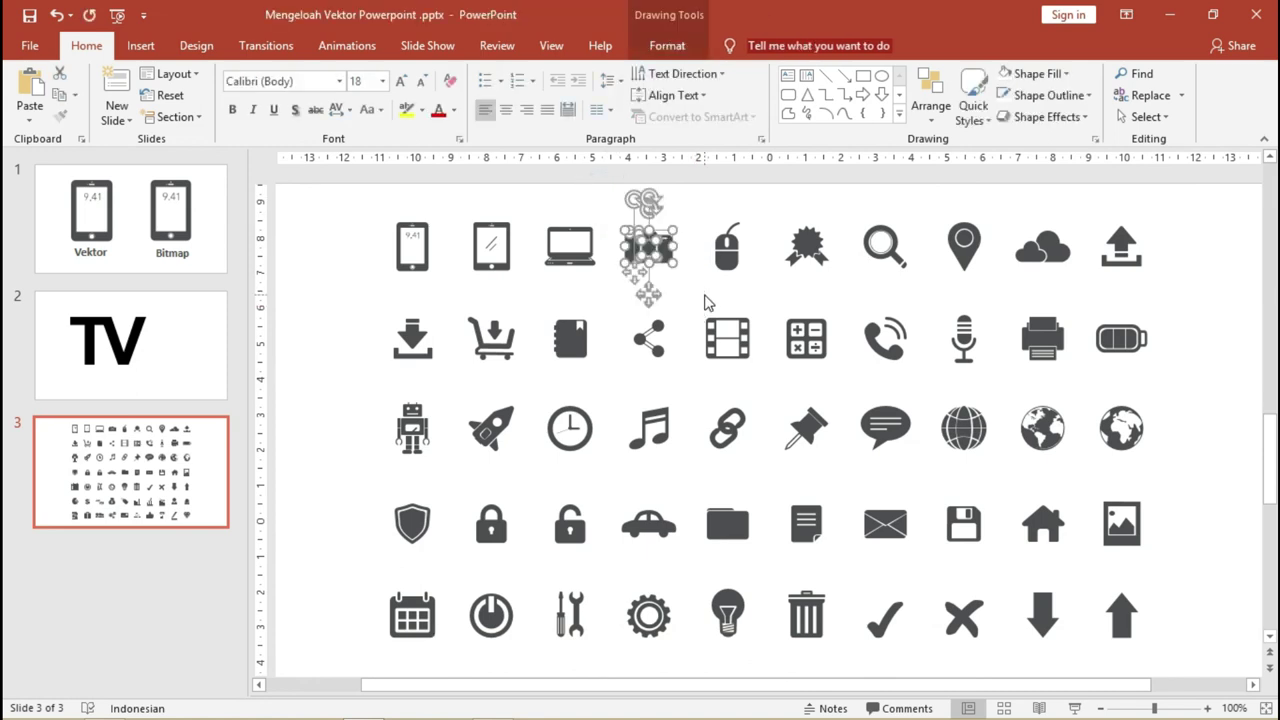
pyautogui.hotkey('ctrl', 'g')
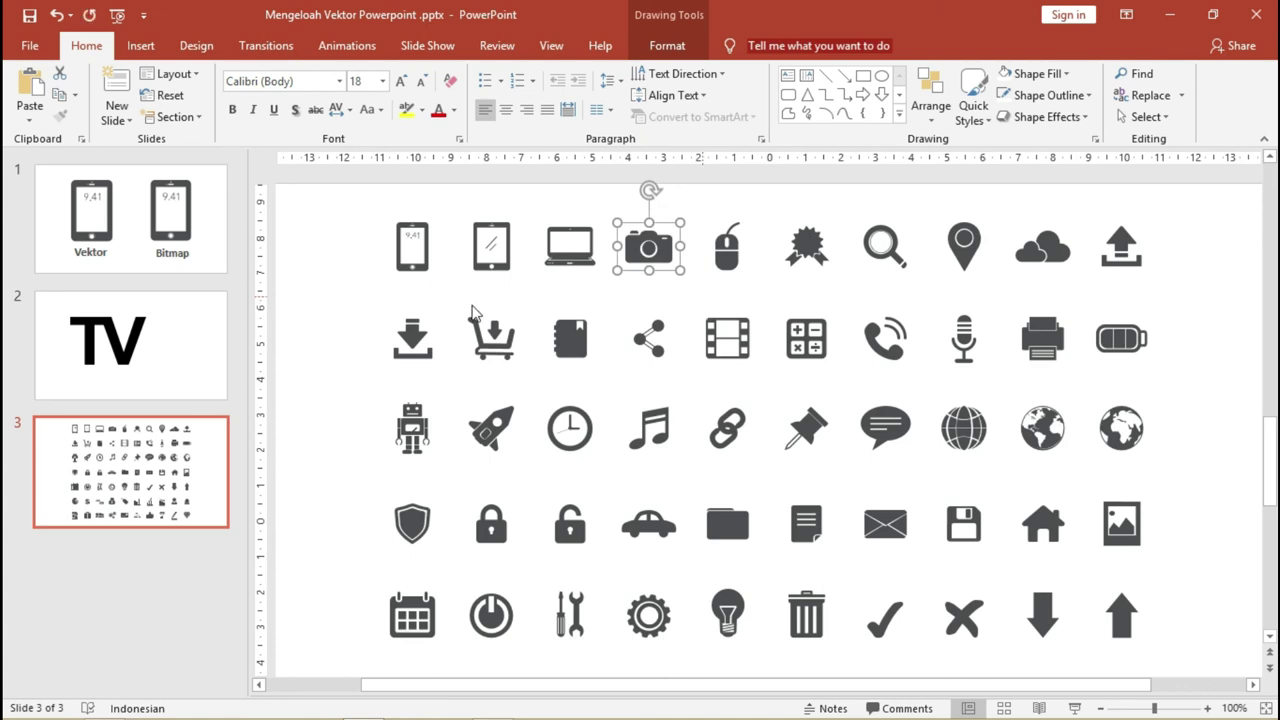
# Step: Add a new slide 4 and delete its empty title and text placeholders
pyautogui.rightClick(113, 569)
pyautogui.click(166, 631)
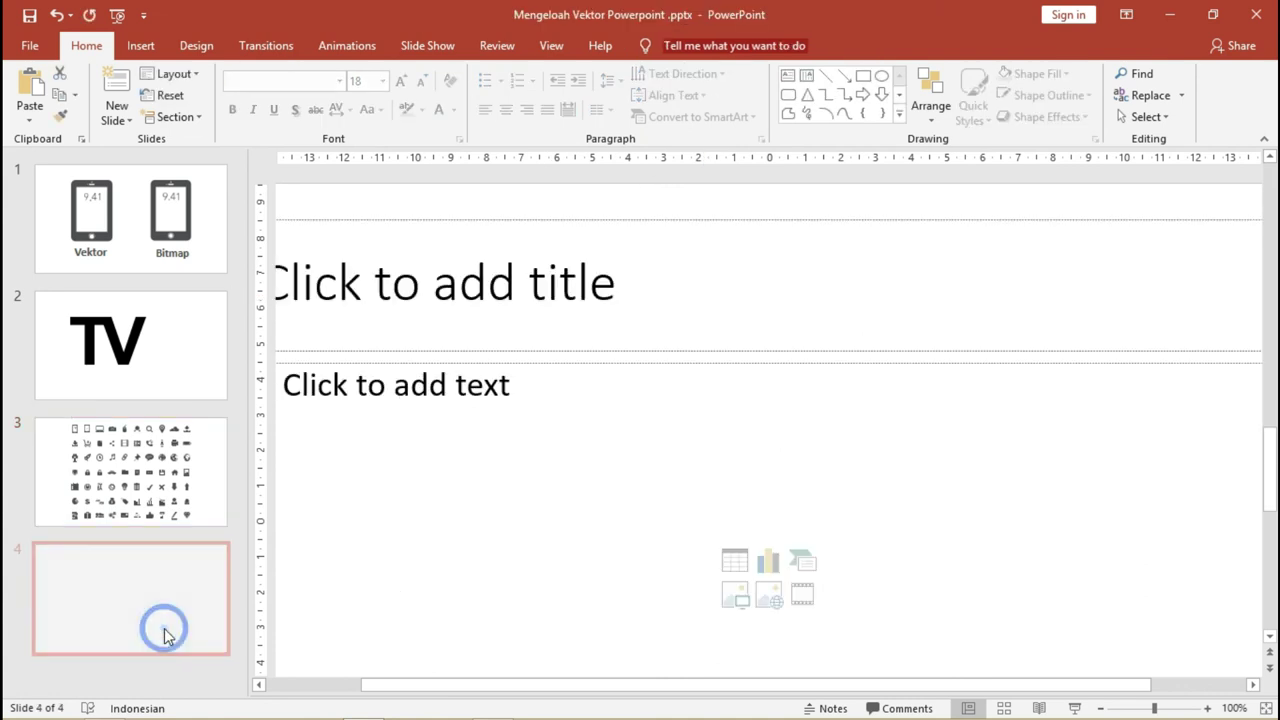
pyautogui.click(520, 237)
pyautogui.press('Escape')
pyautogui.hotkey('ctrl', 'a')
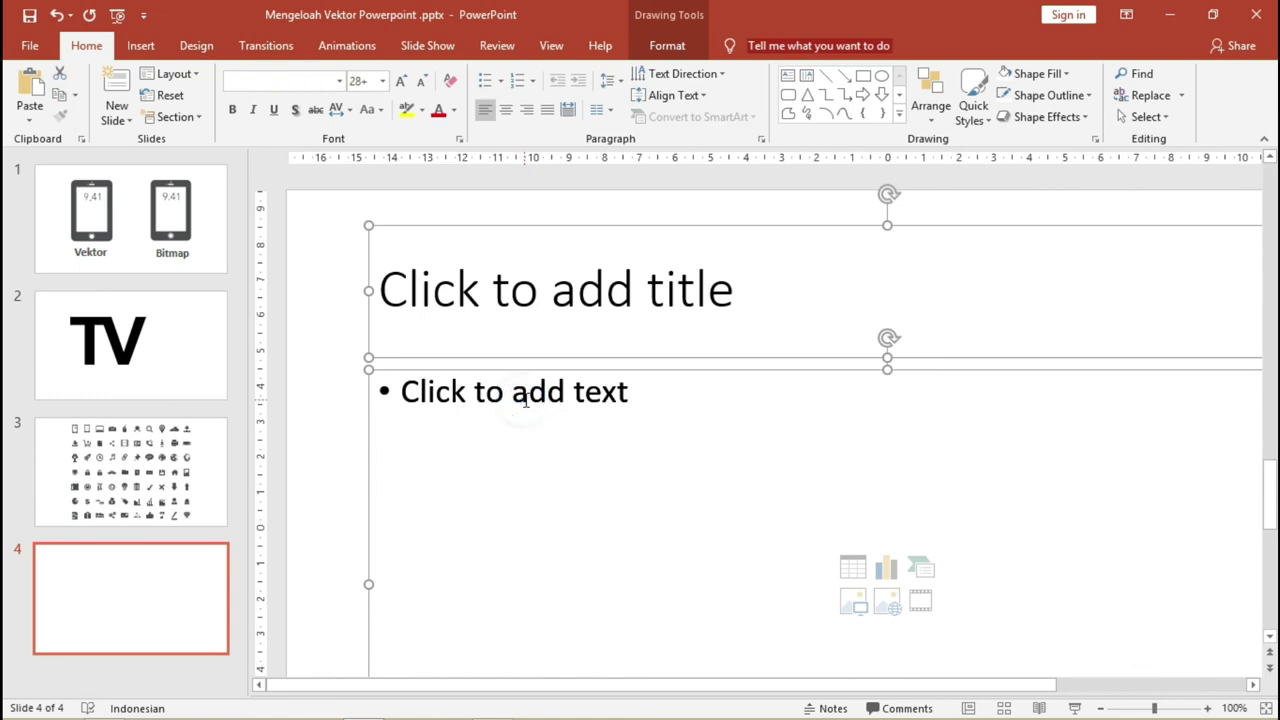
pyautogui.press('Delete')
# Step: Paste the camera icon, enlarge it to fill the slide, ungroup it, and select the lens
pyautogui.hotkey('ctrl', 'v')
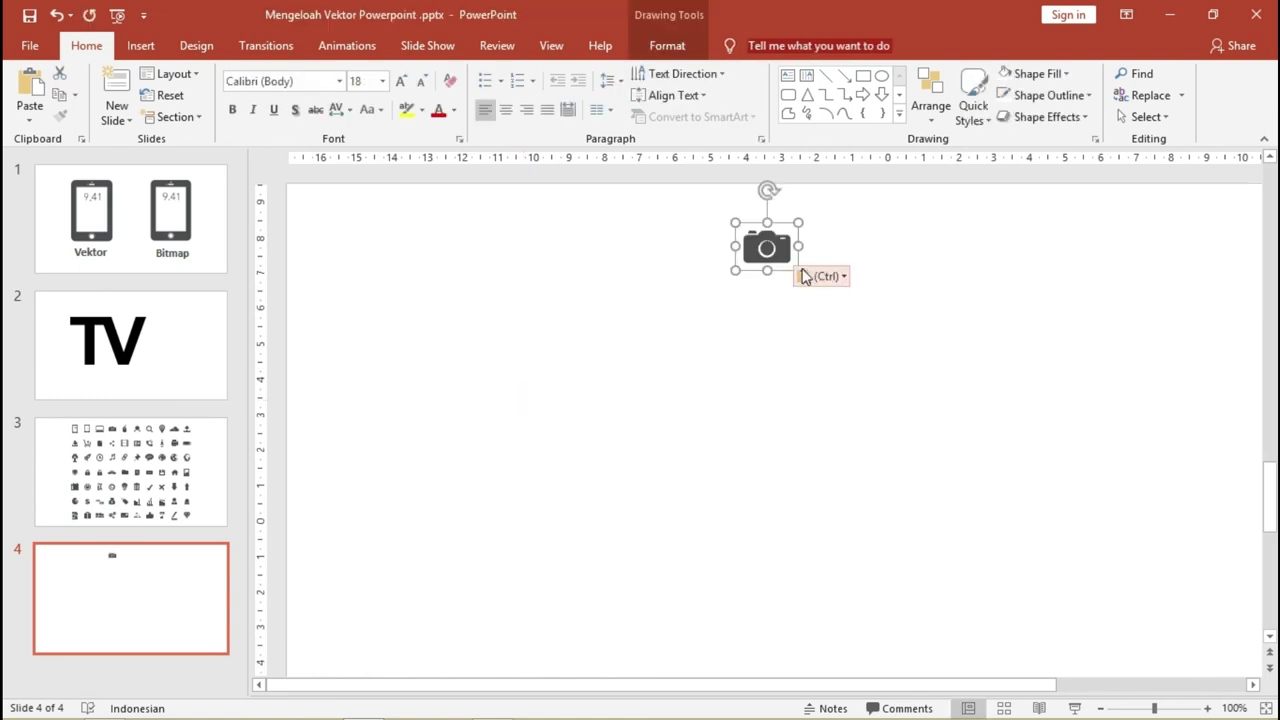
pyautogui.moveTo(737, 269)
pyautogui.mouseDown()
pyautogui.moveTo(555, 512)
pyautogui.moveTo(423, 634)
pyautogui.mouseUp()
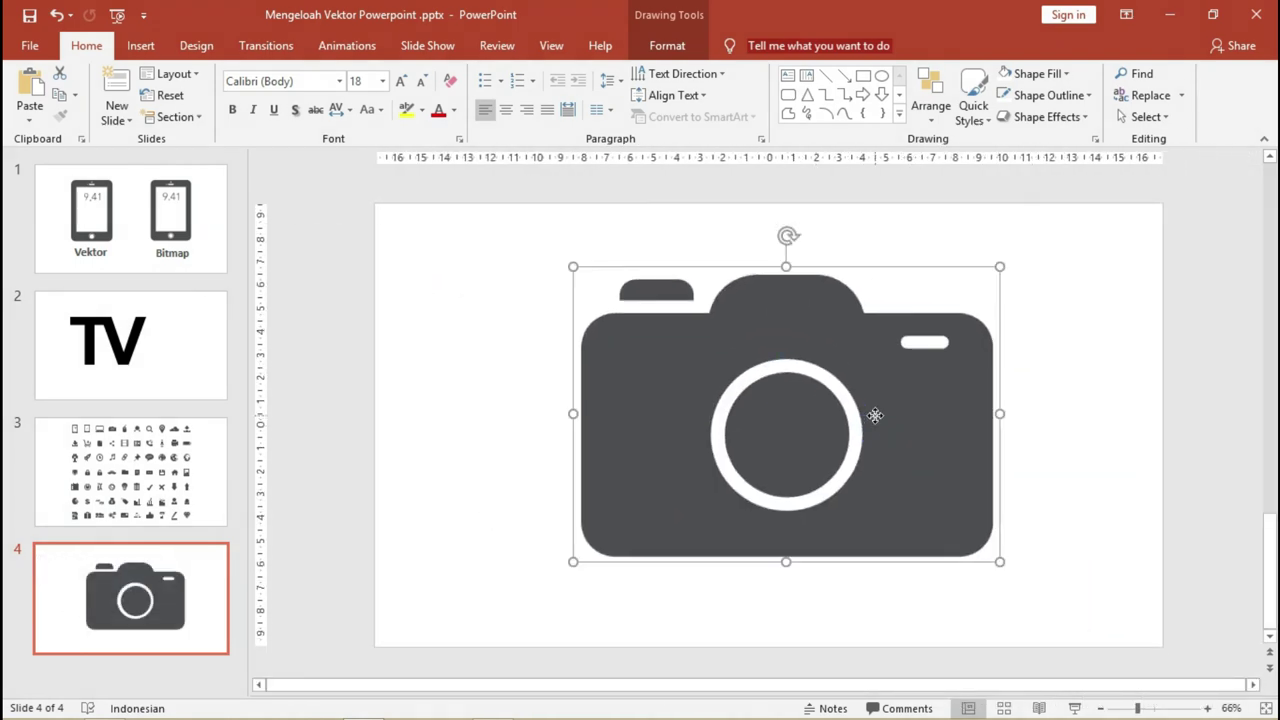
pyautogui.rightClick(876, 423)
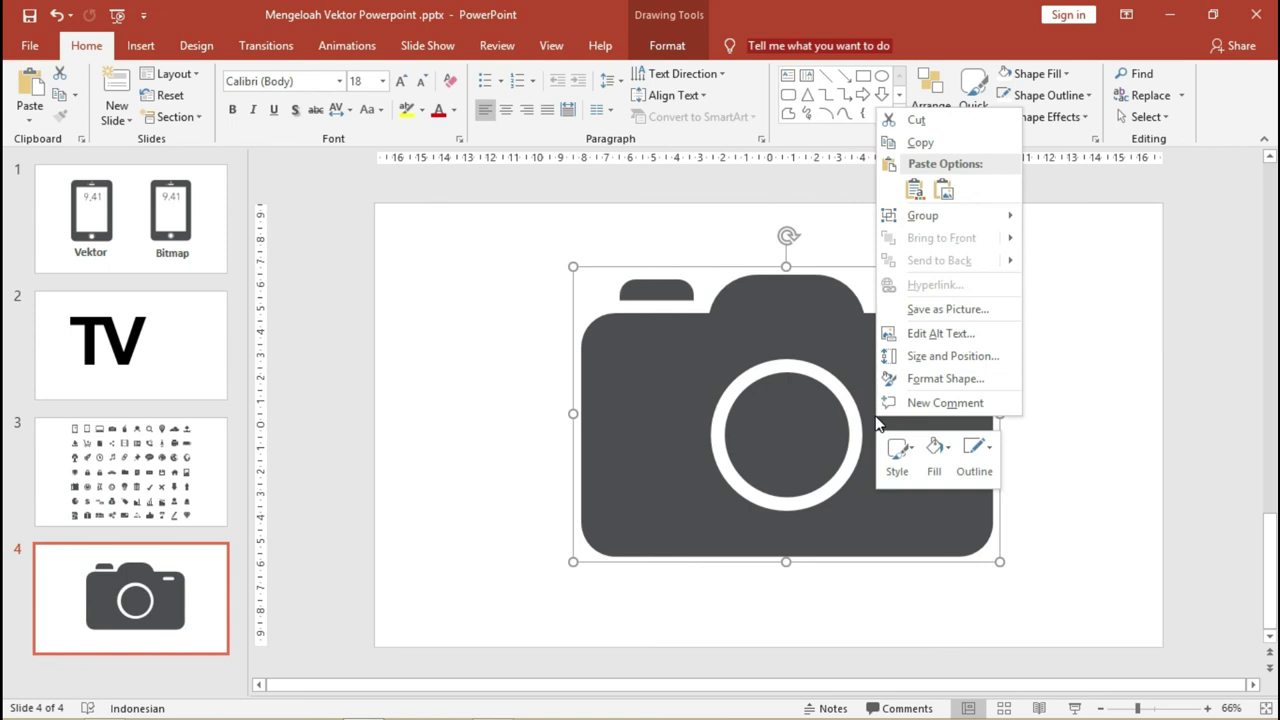
pyautogui.moveTo(945, 215)
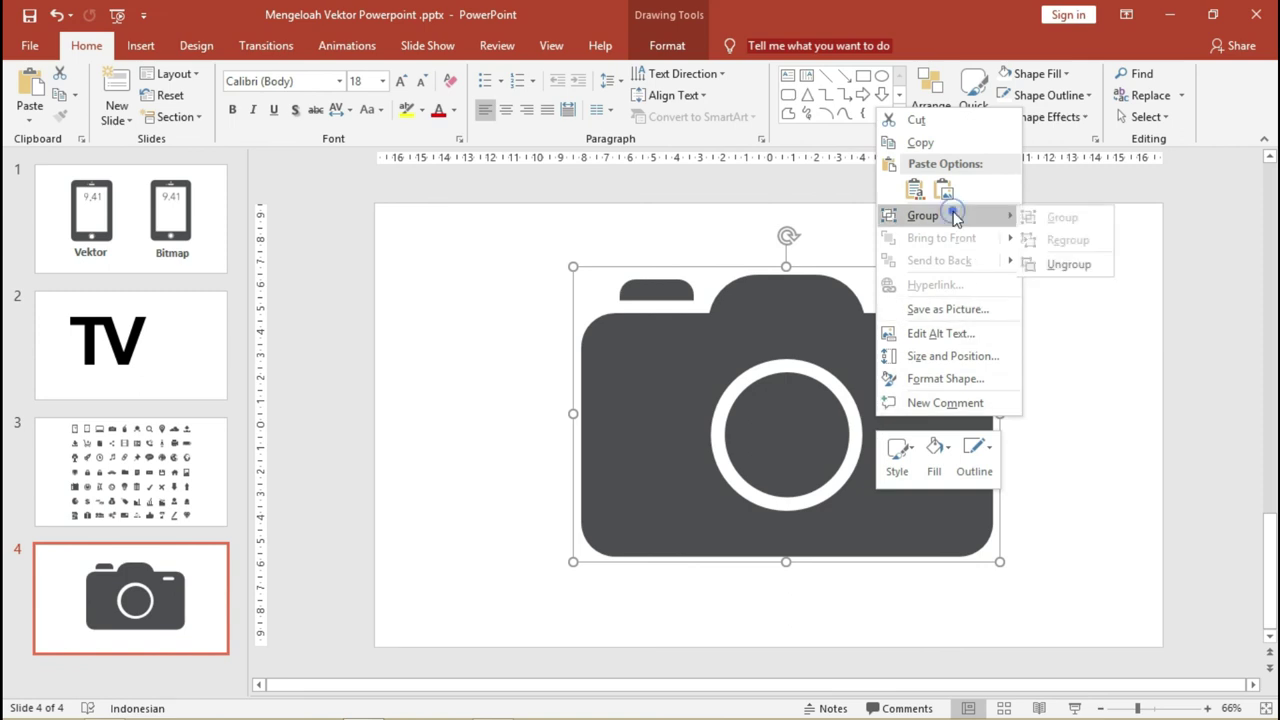
pyautogui.click(1078, 264)
pyautogui.click(1050, 272)
pyautogui.click(757, 420)
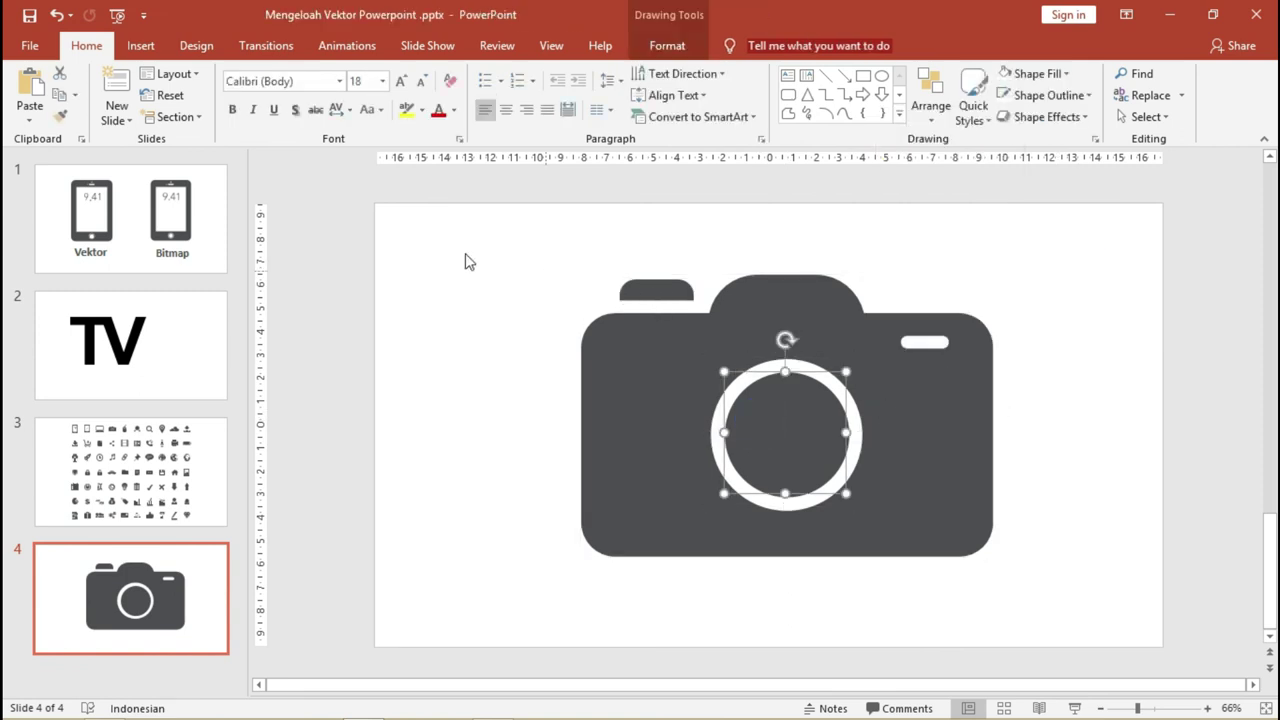
# Step: Fill the camera lens orange, the body dark orange and the top button peach
pyautogui.click(667, 45)
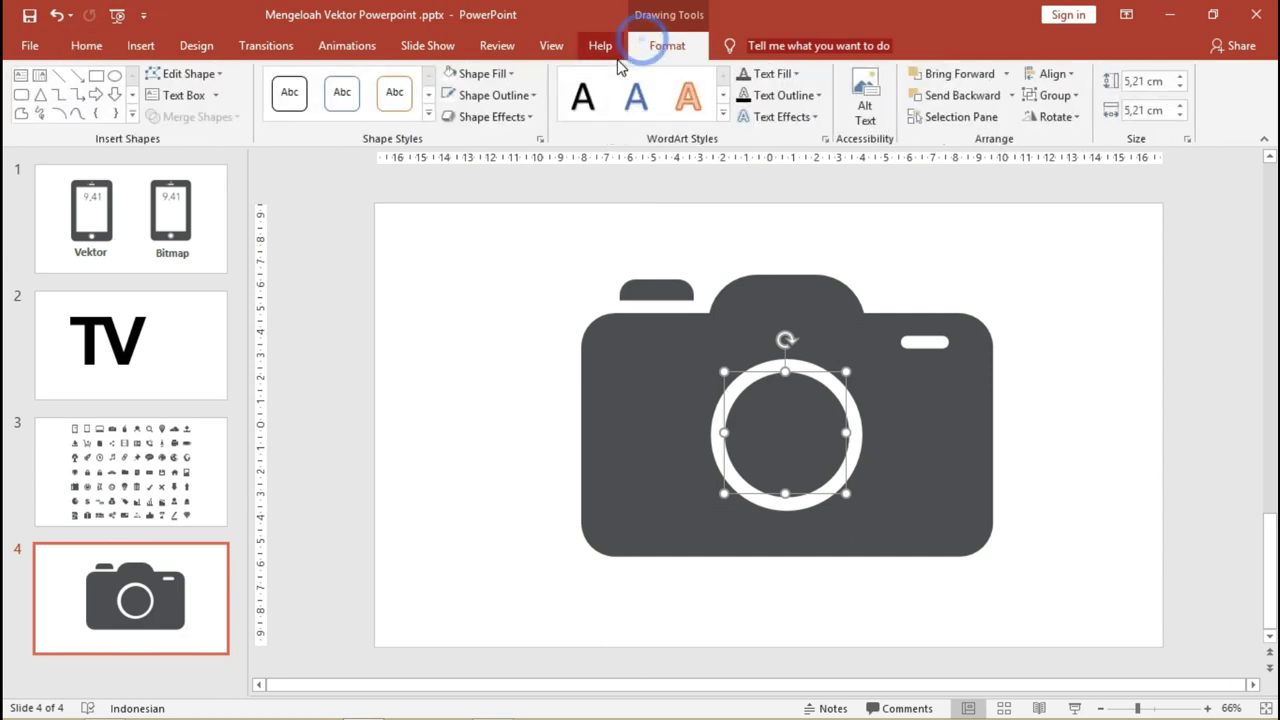
pyautogui.click(487, 73)
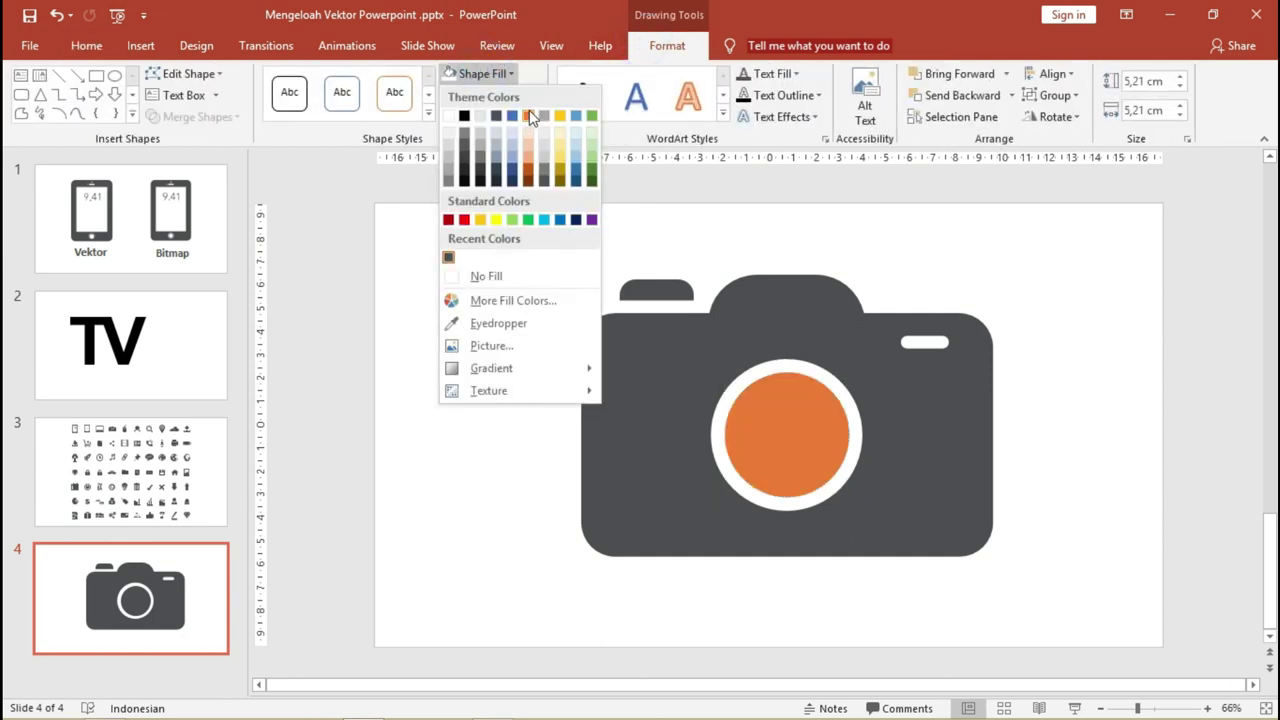
pyautogui.click(529, 116)
pyautogui.click(631, 374)
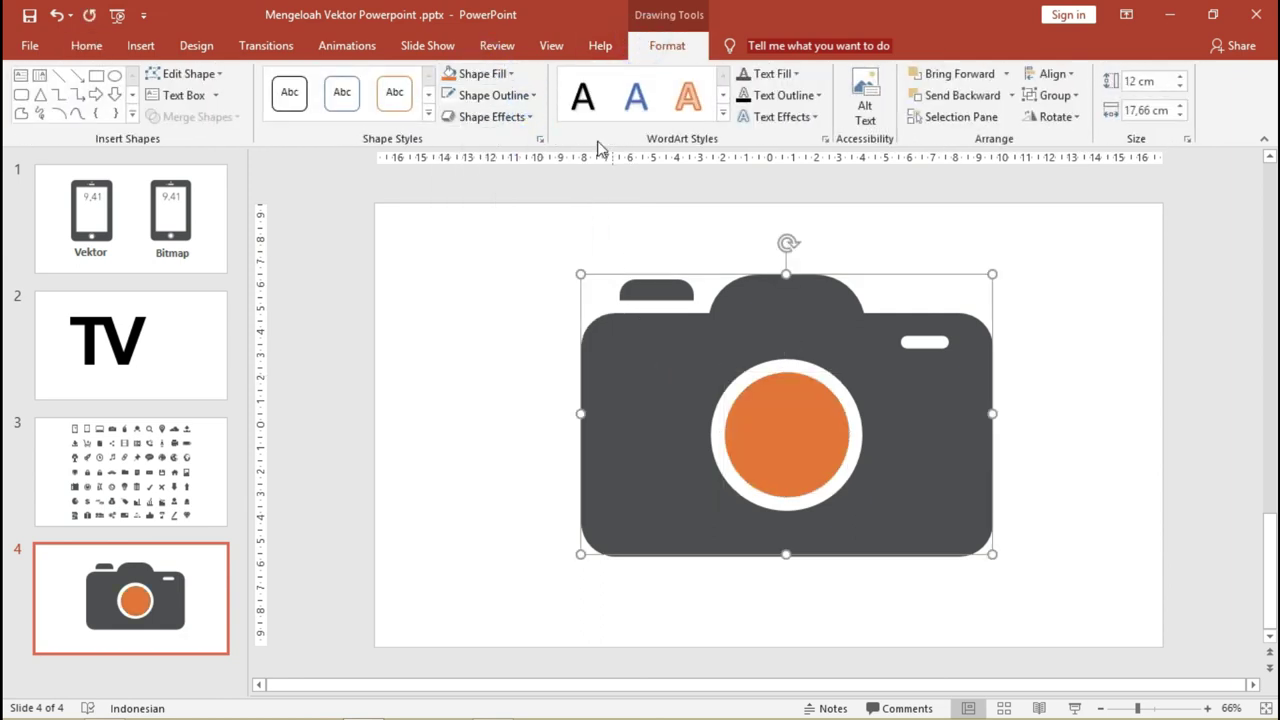
pyautogui.click(502, 79)
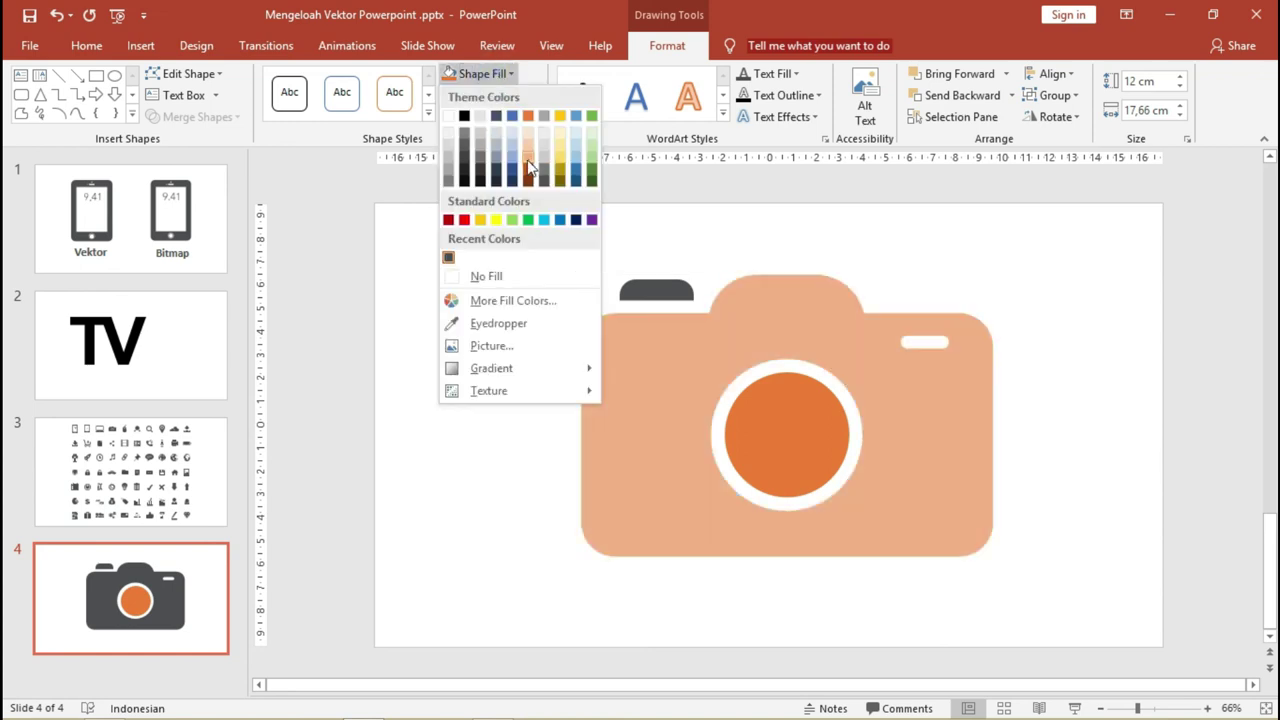
pyautogui.click(528, 175)
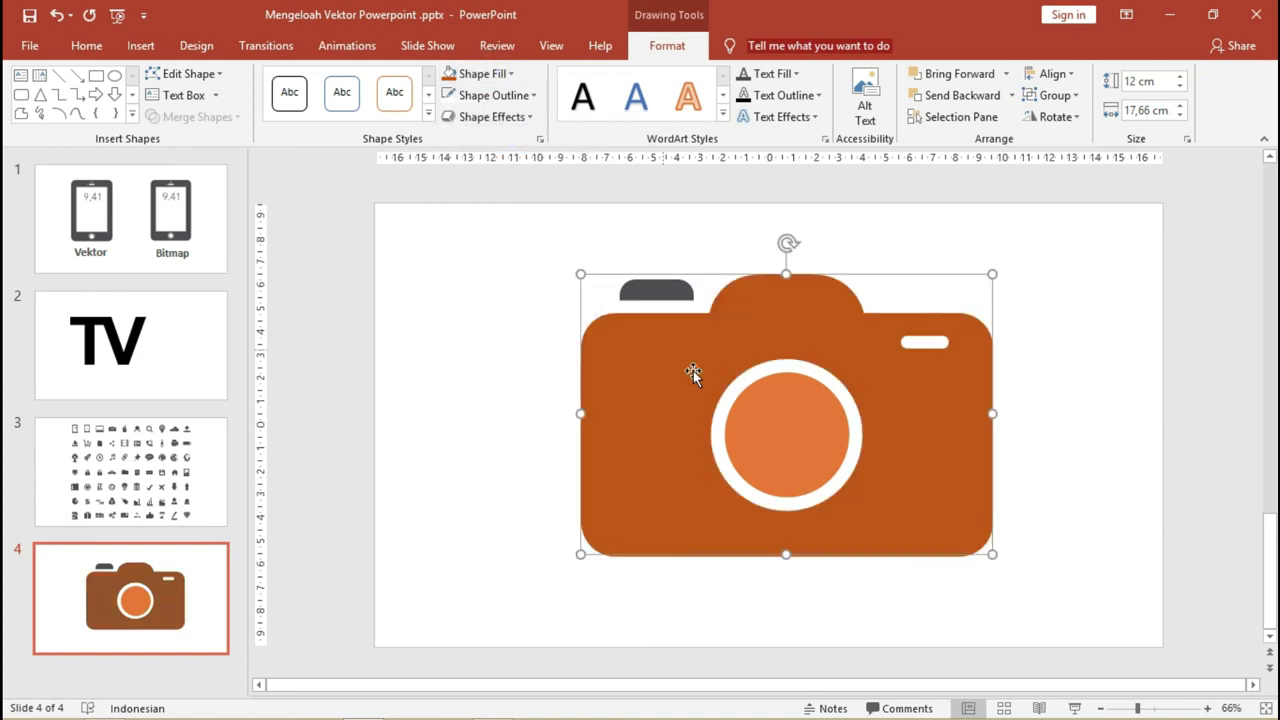
pyautogui.click(649, 287)
pyautogui.click(495, 74)
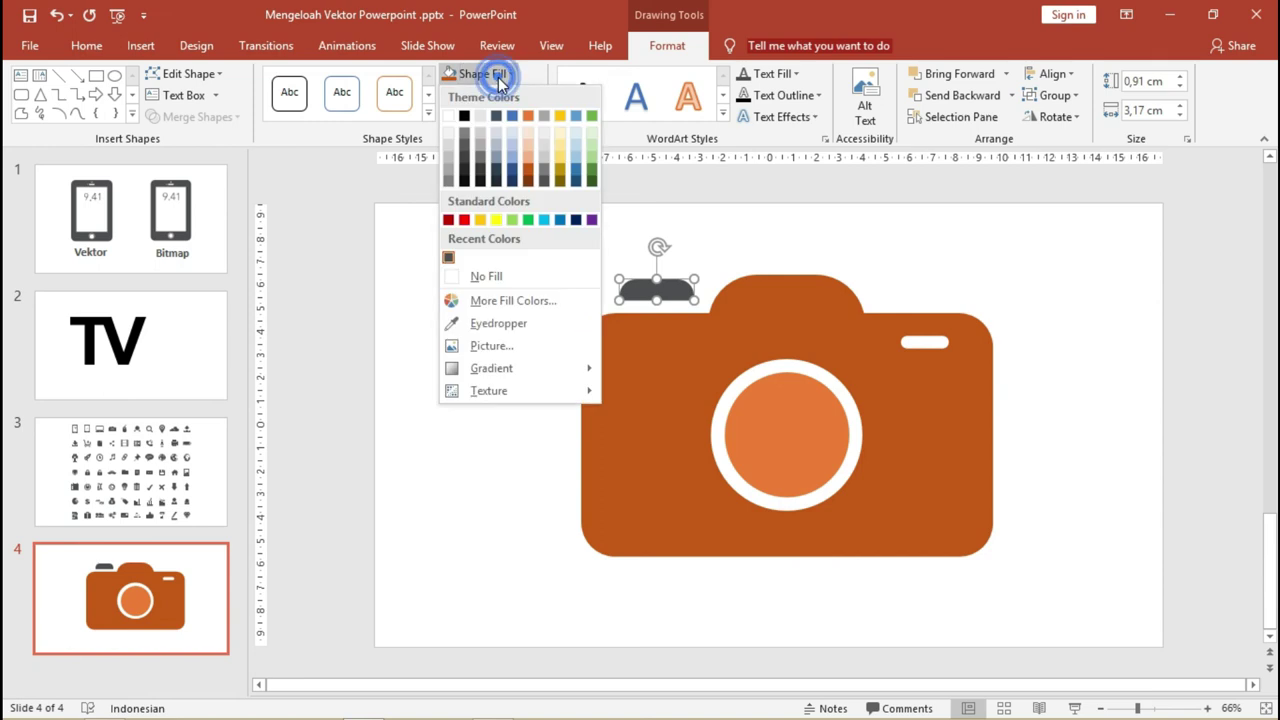
pyautogui.click(528, 164)
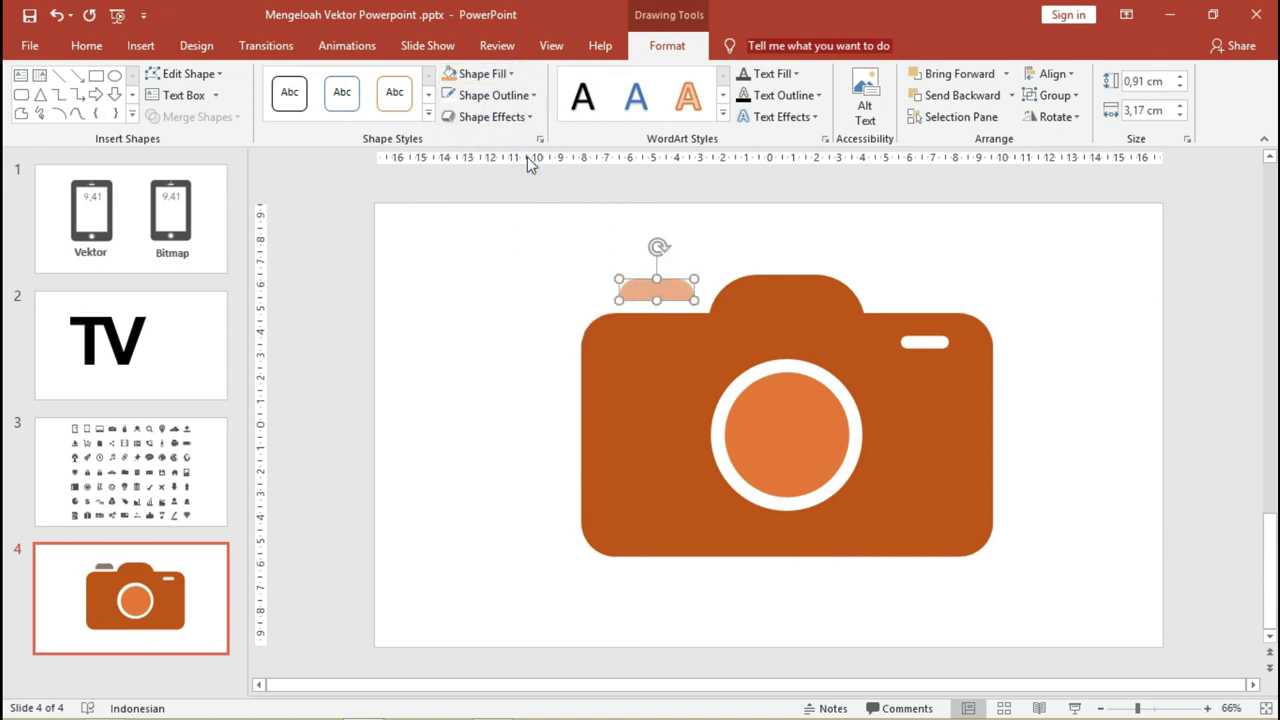
pyautogui.click(737, 245)
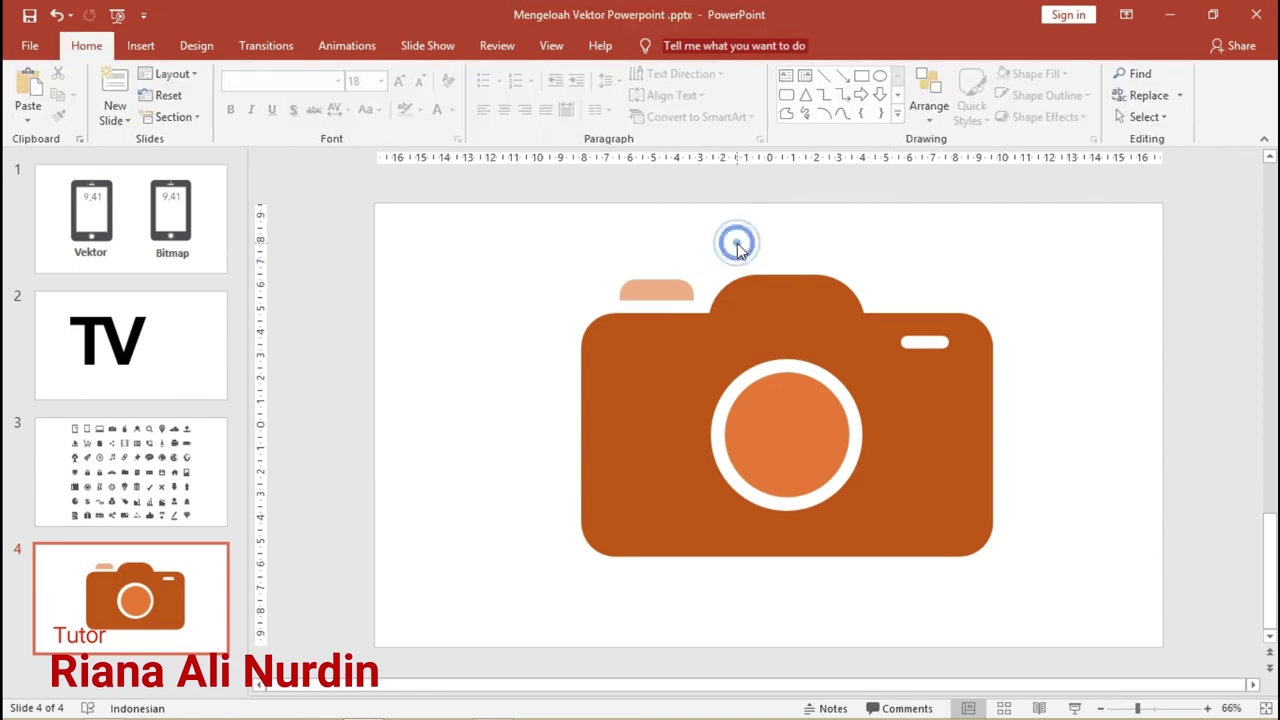
pyautogui.doubleClick(735, 296)
# Step: Turn on Edit Points for the camera body, trial-drag one vertex, then undo it
pyautogui.click(186, 76)
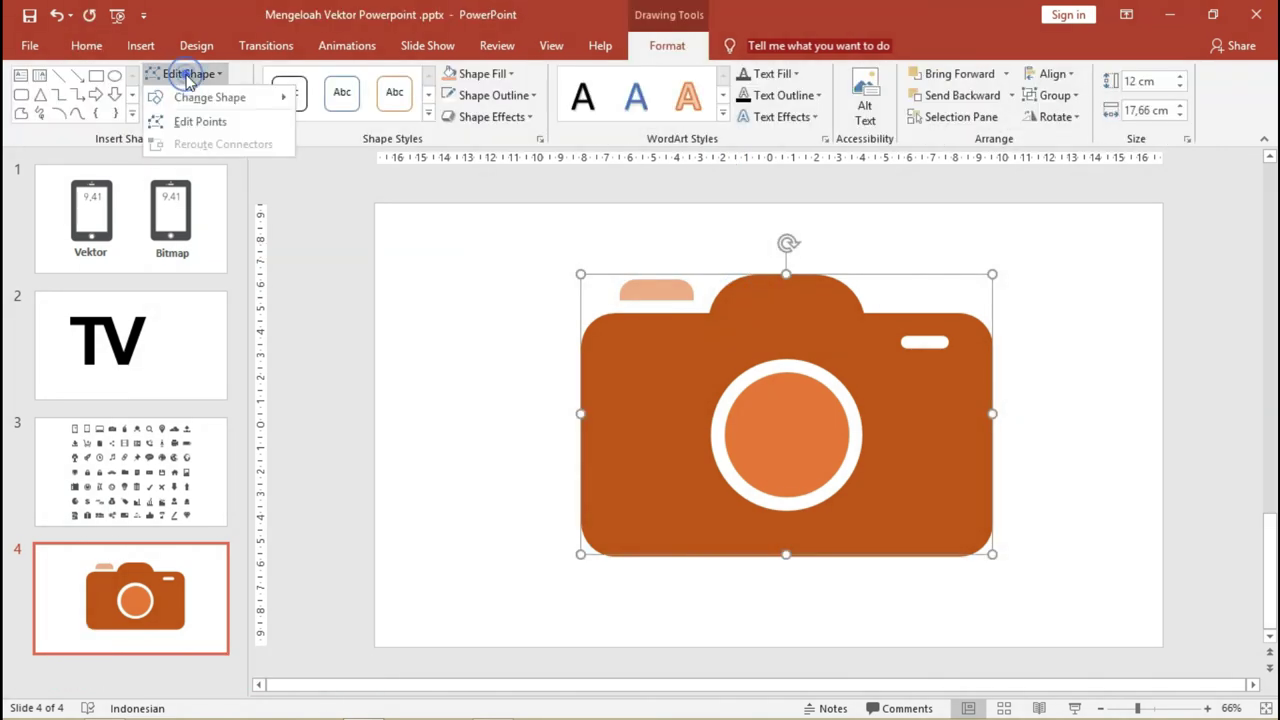
pyautogui.click(198, 121)
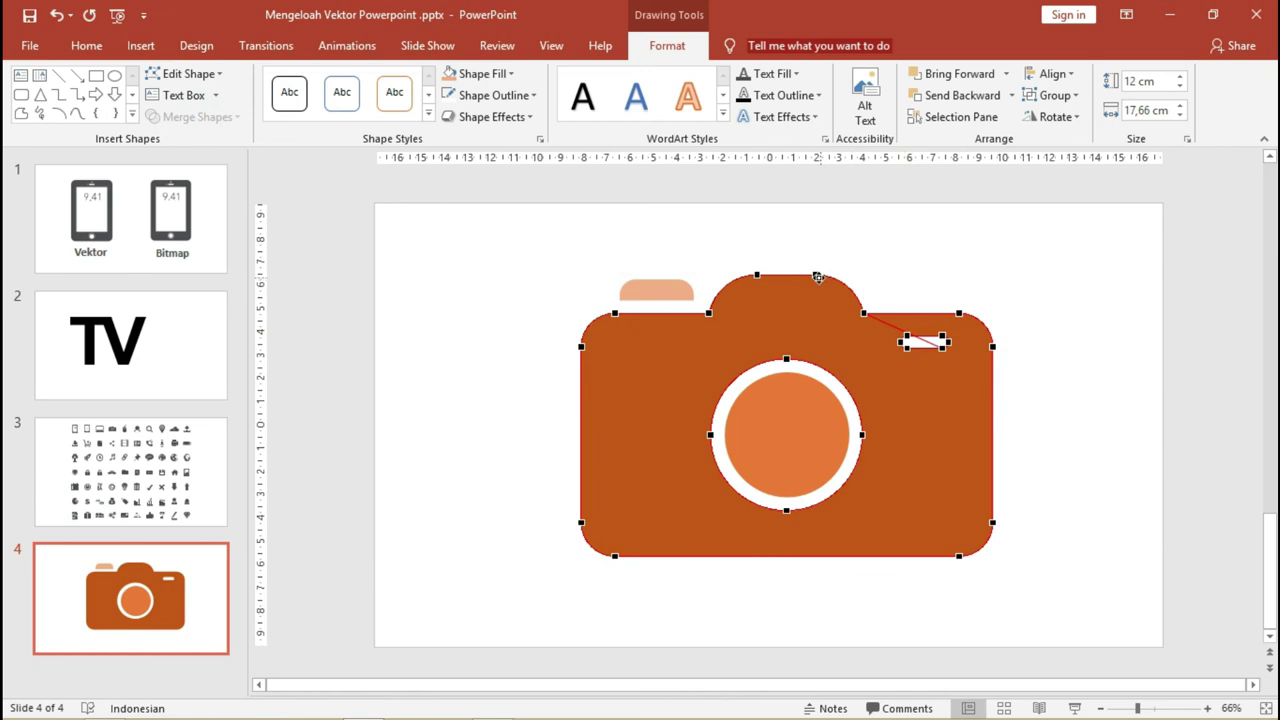
pyautogui.moveTo(708, 313); pyautogui.dragTo(723, 336)
pyautogui.hotkey('ctrl', 'z')
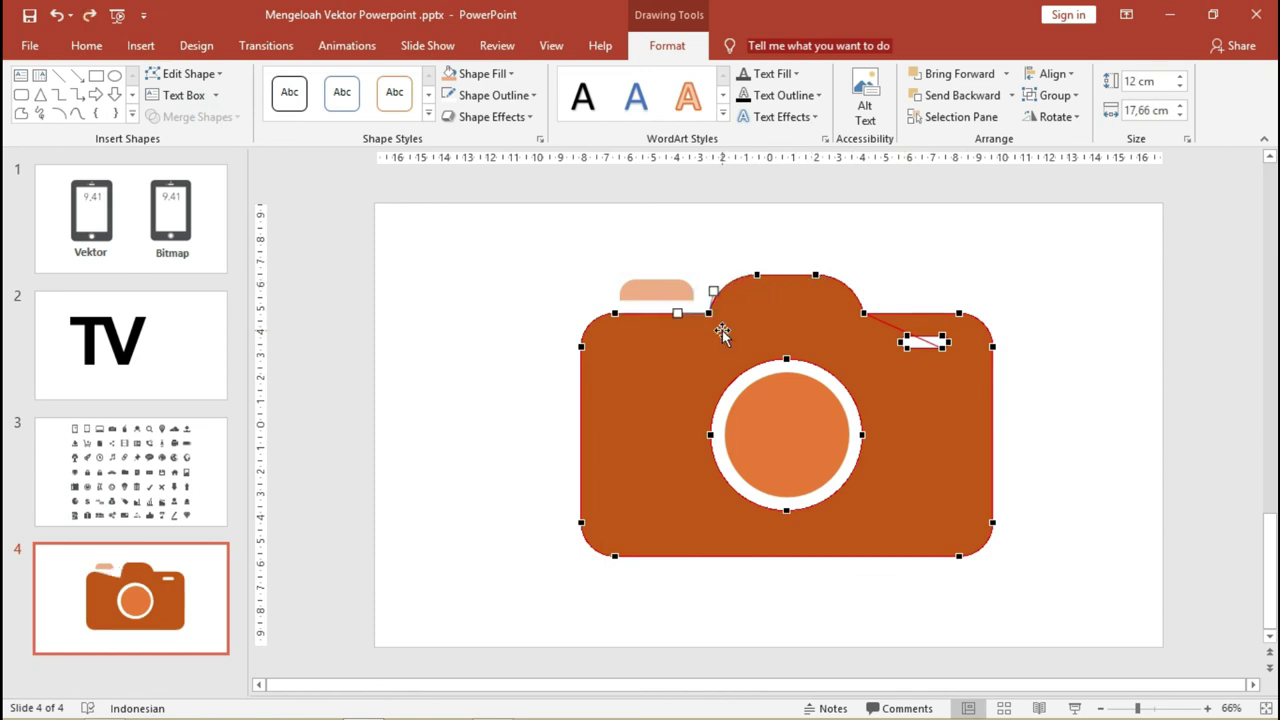